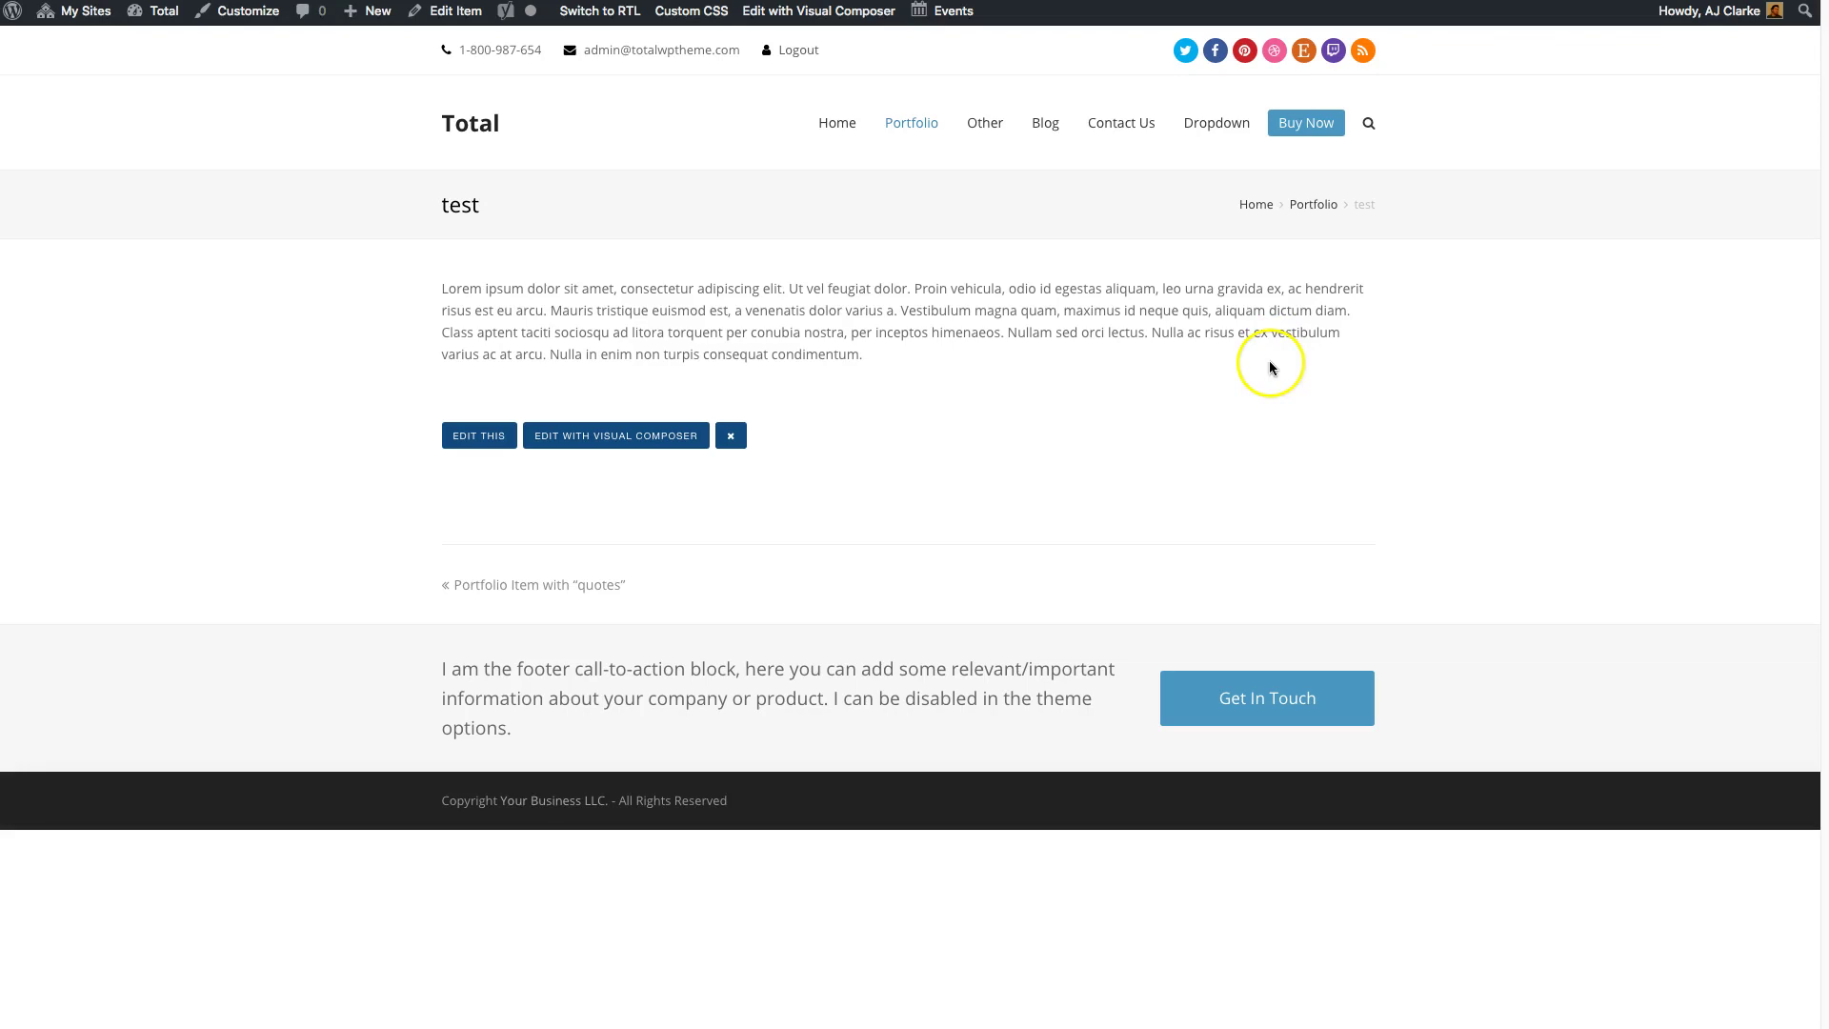
Step: Hide the edit buttons on the live test portfolio page and examine the item's text and edit screen
left_click(731, 435)
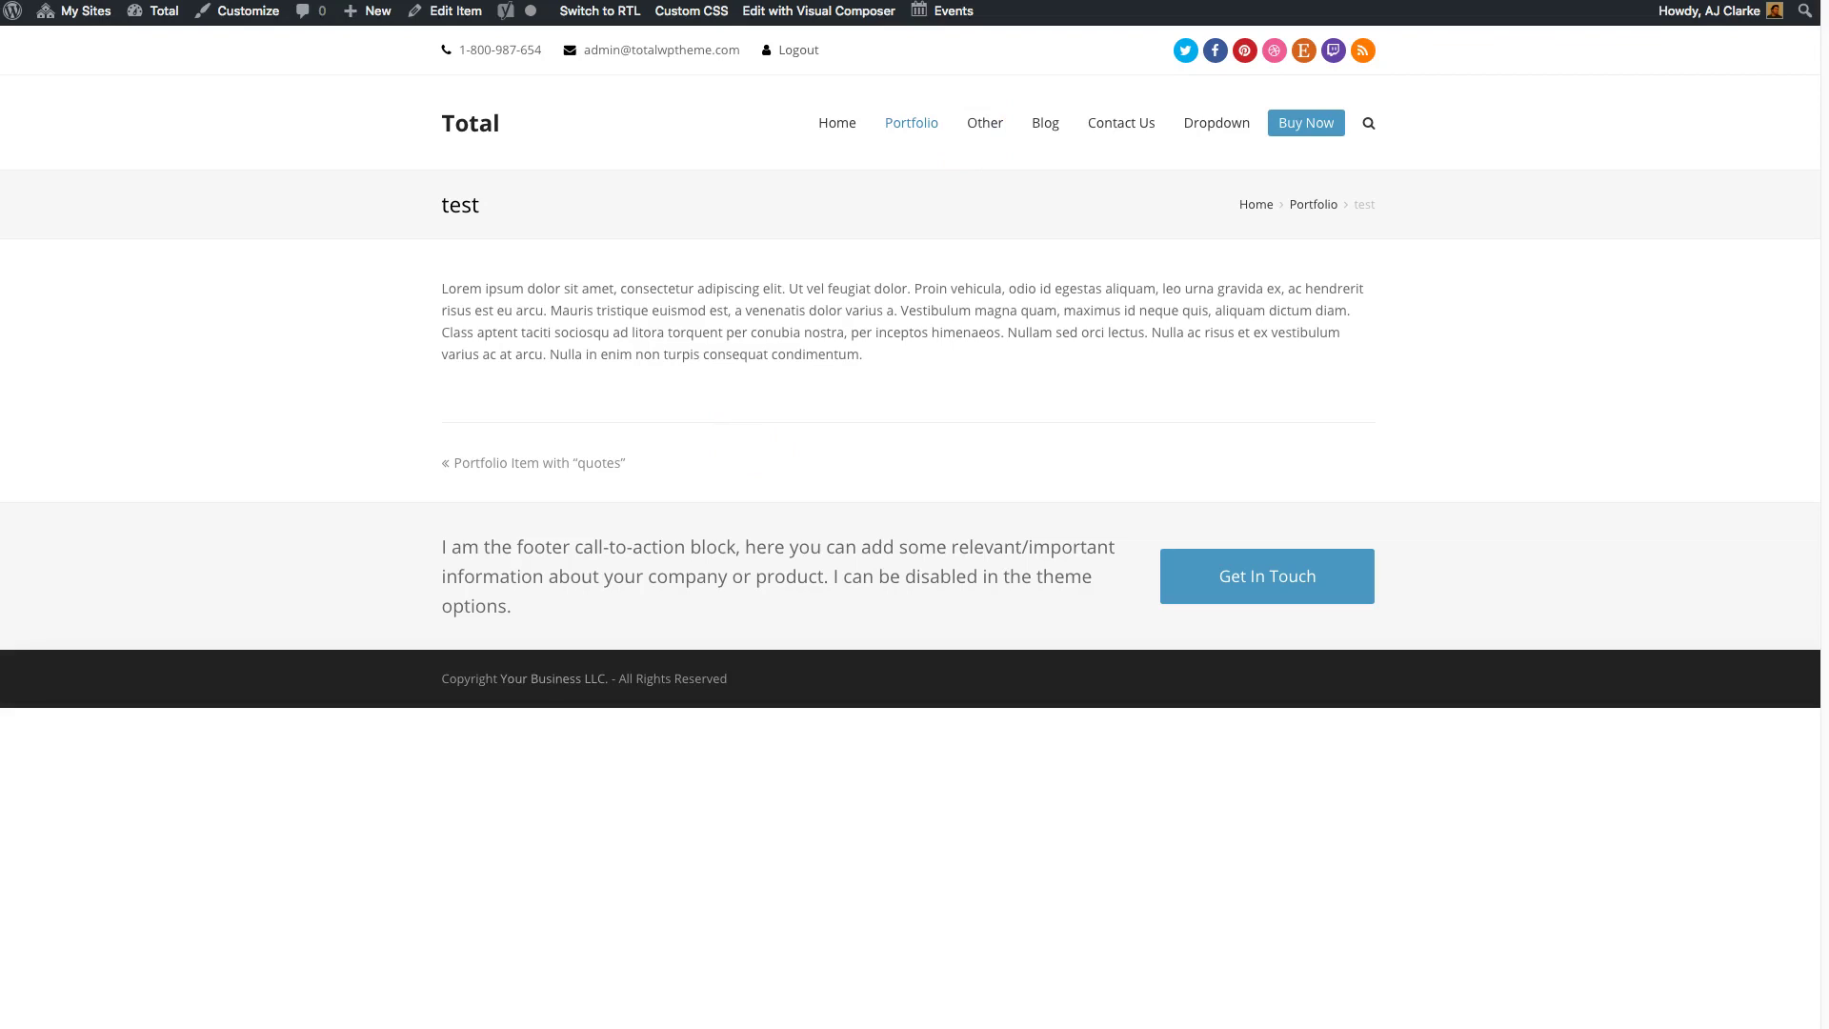
left_click_drag(872, 359, 473, 281)
left_click(474, 282)
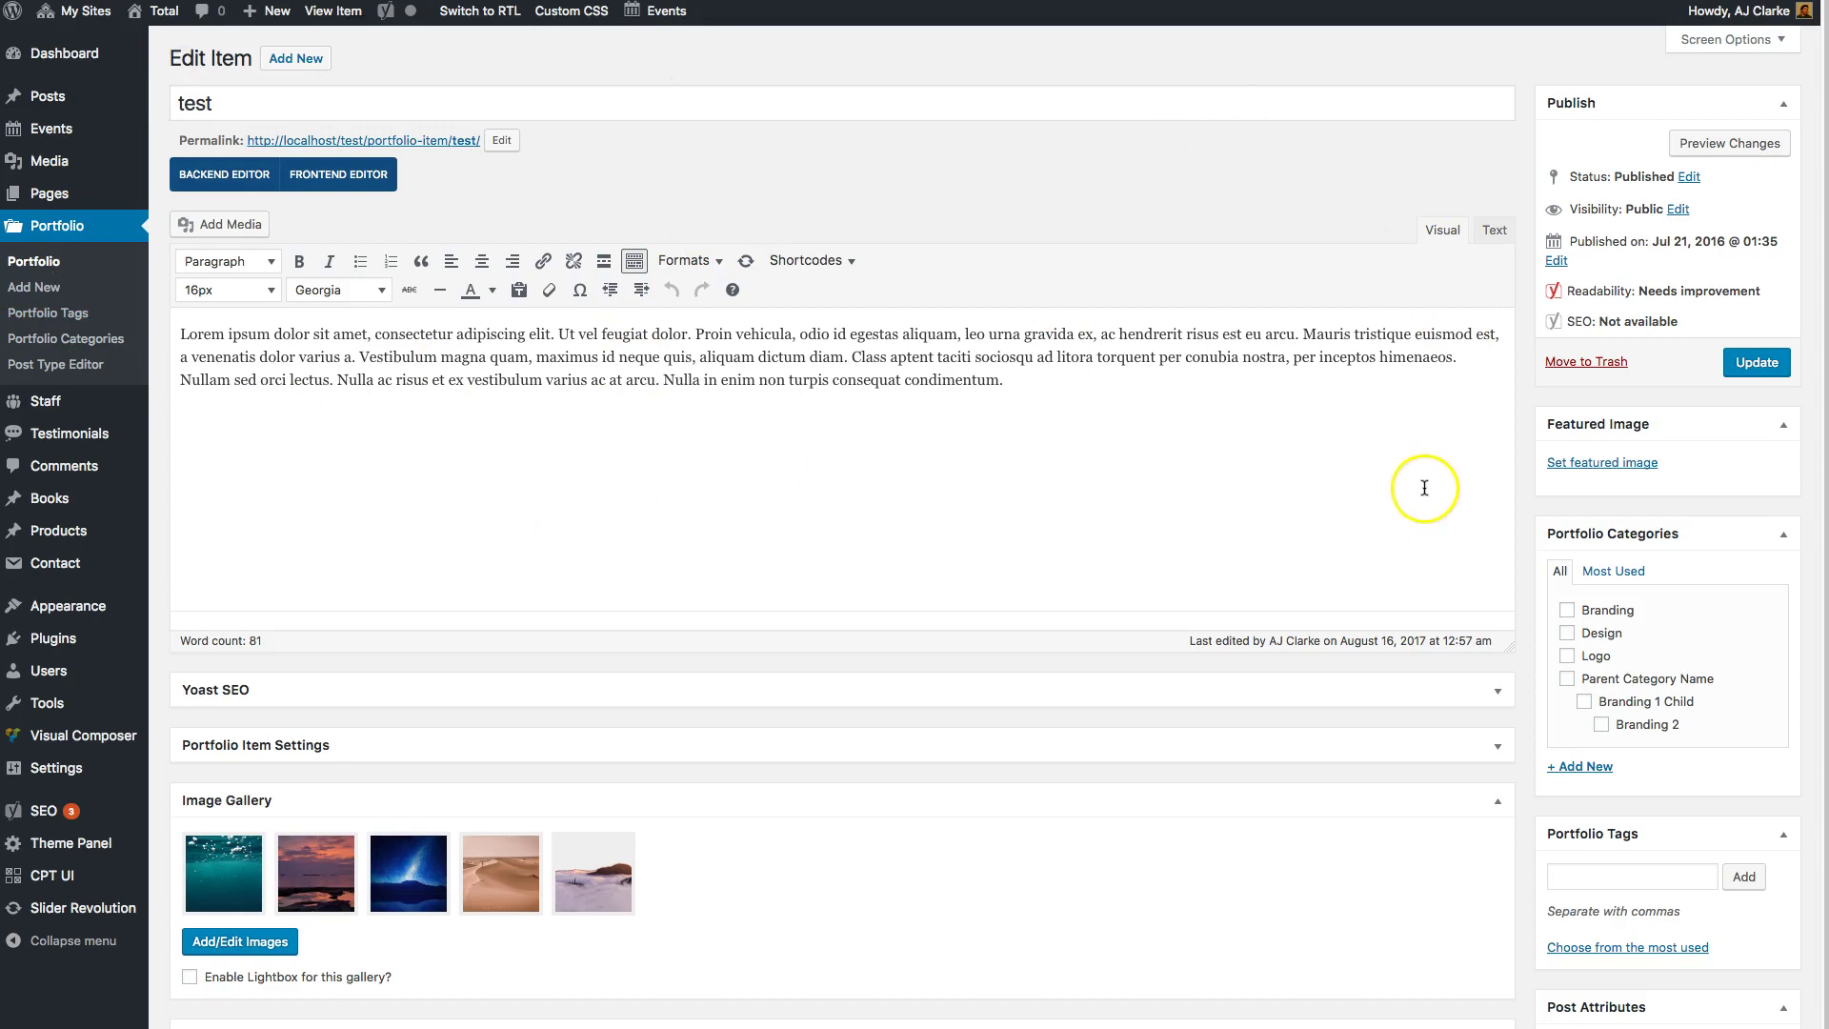
scroll(1380, 716, "down", 2)
scroll(1372, 721, "up", 2)
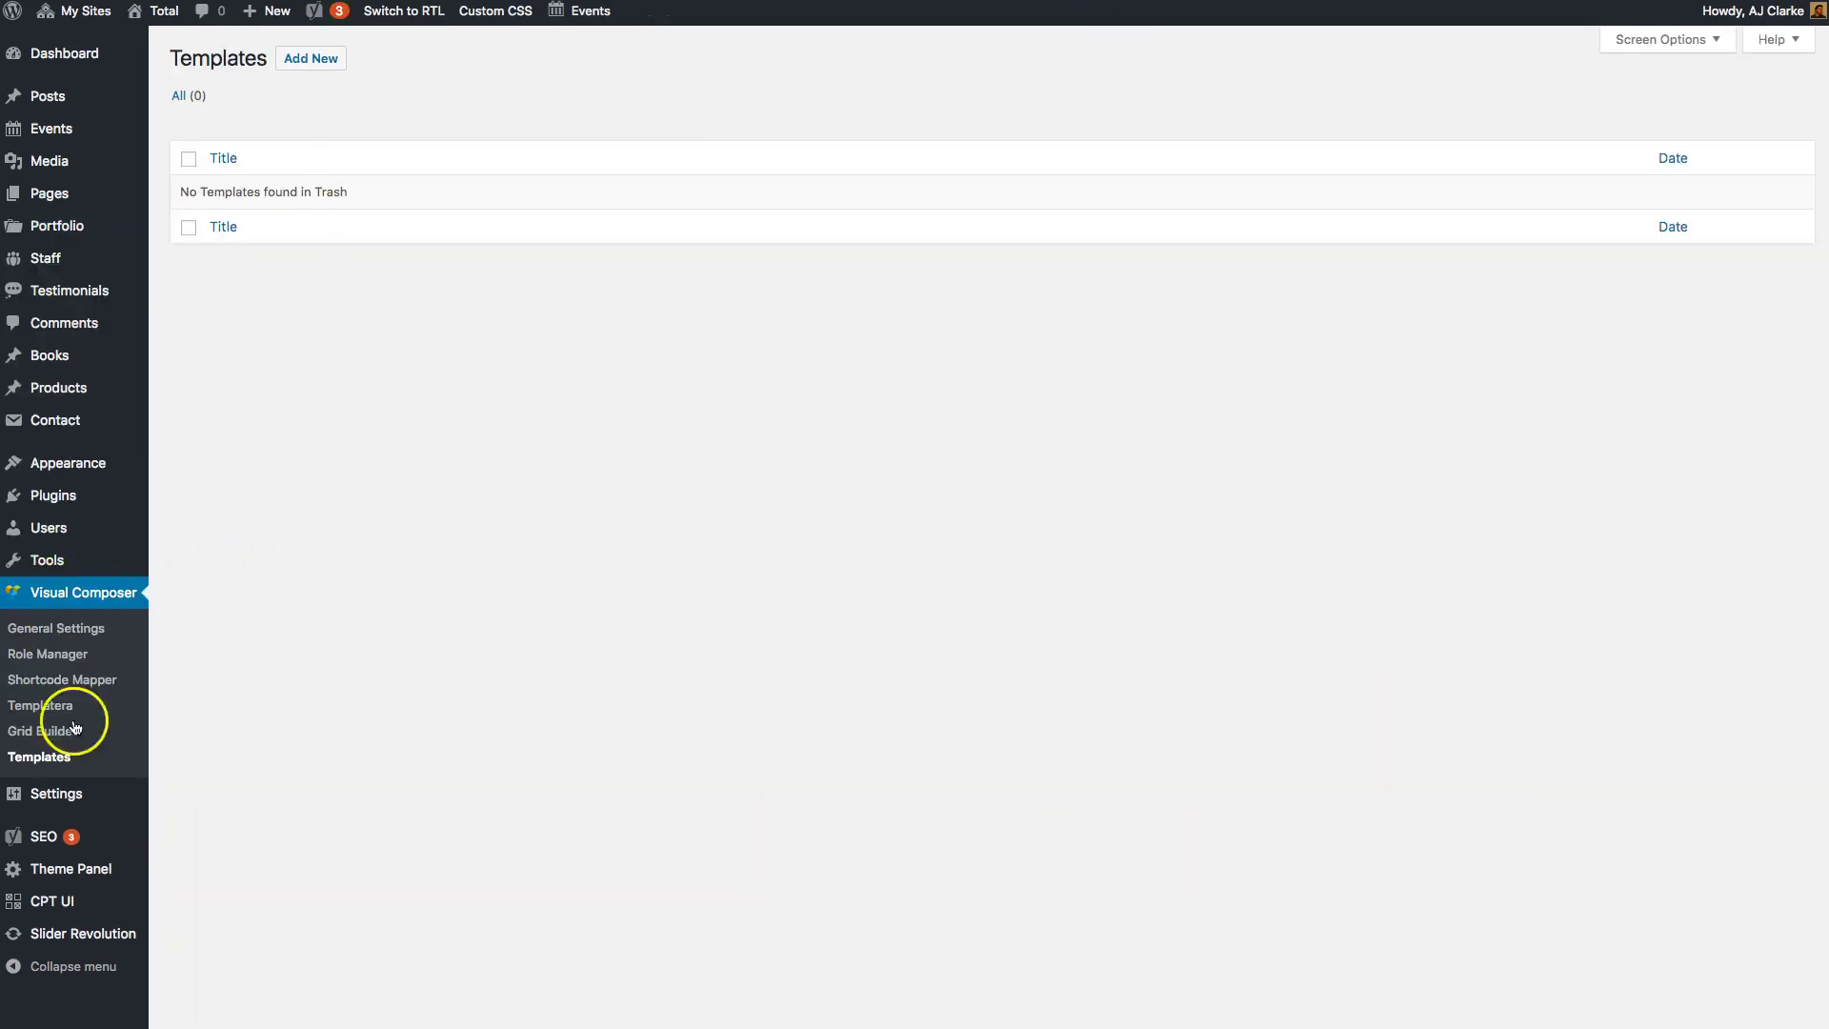
Step: Create a new Visual Composer template titled "Portfolio Post Layout"
left_click(311, 58)
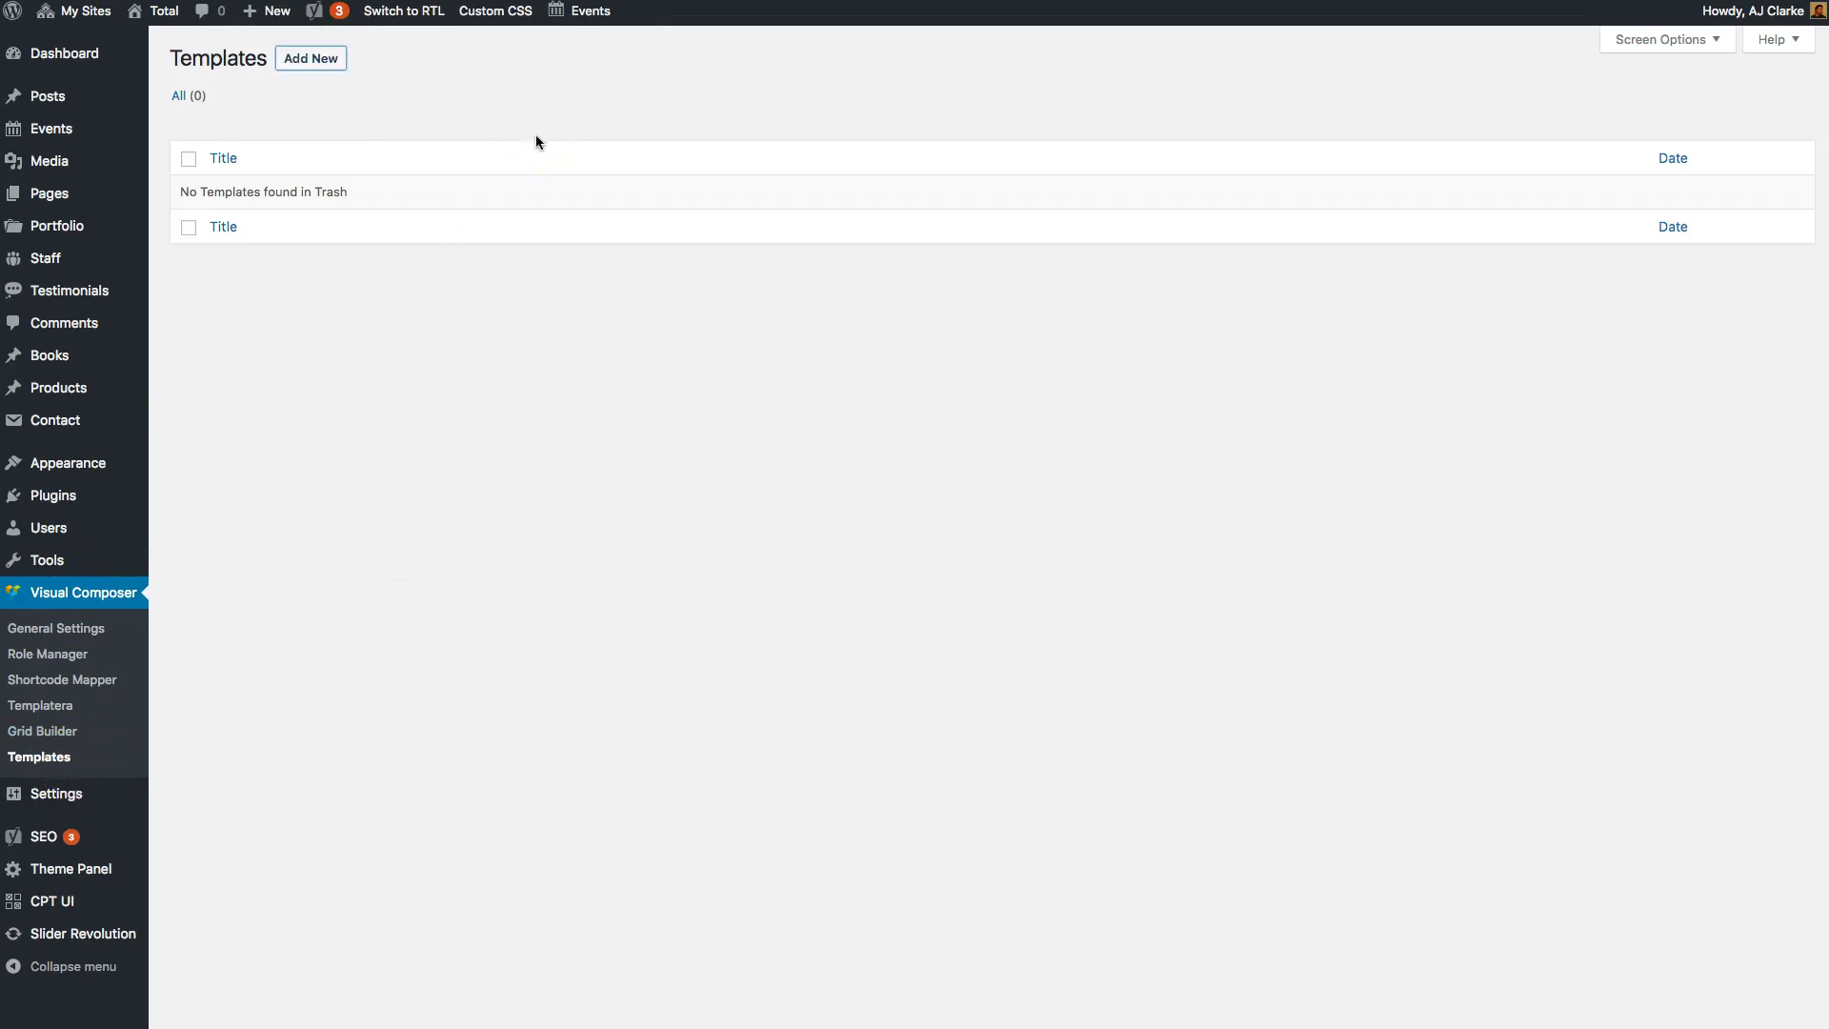
type("Portfolio Items")
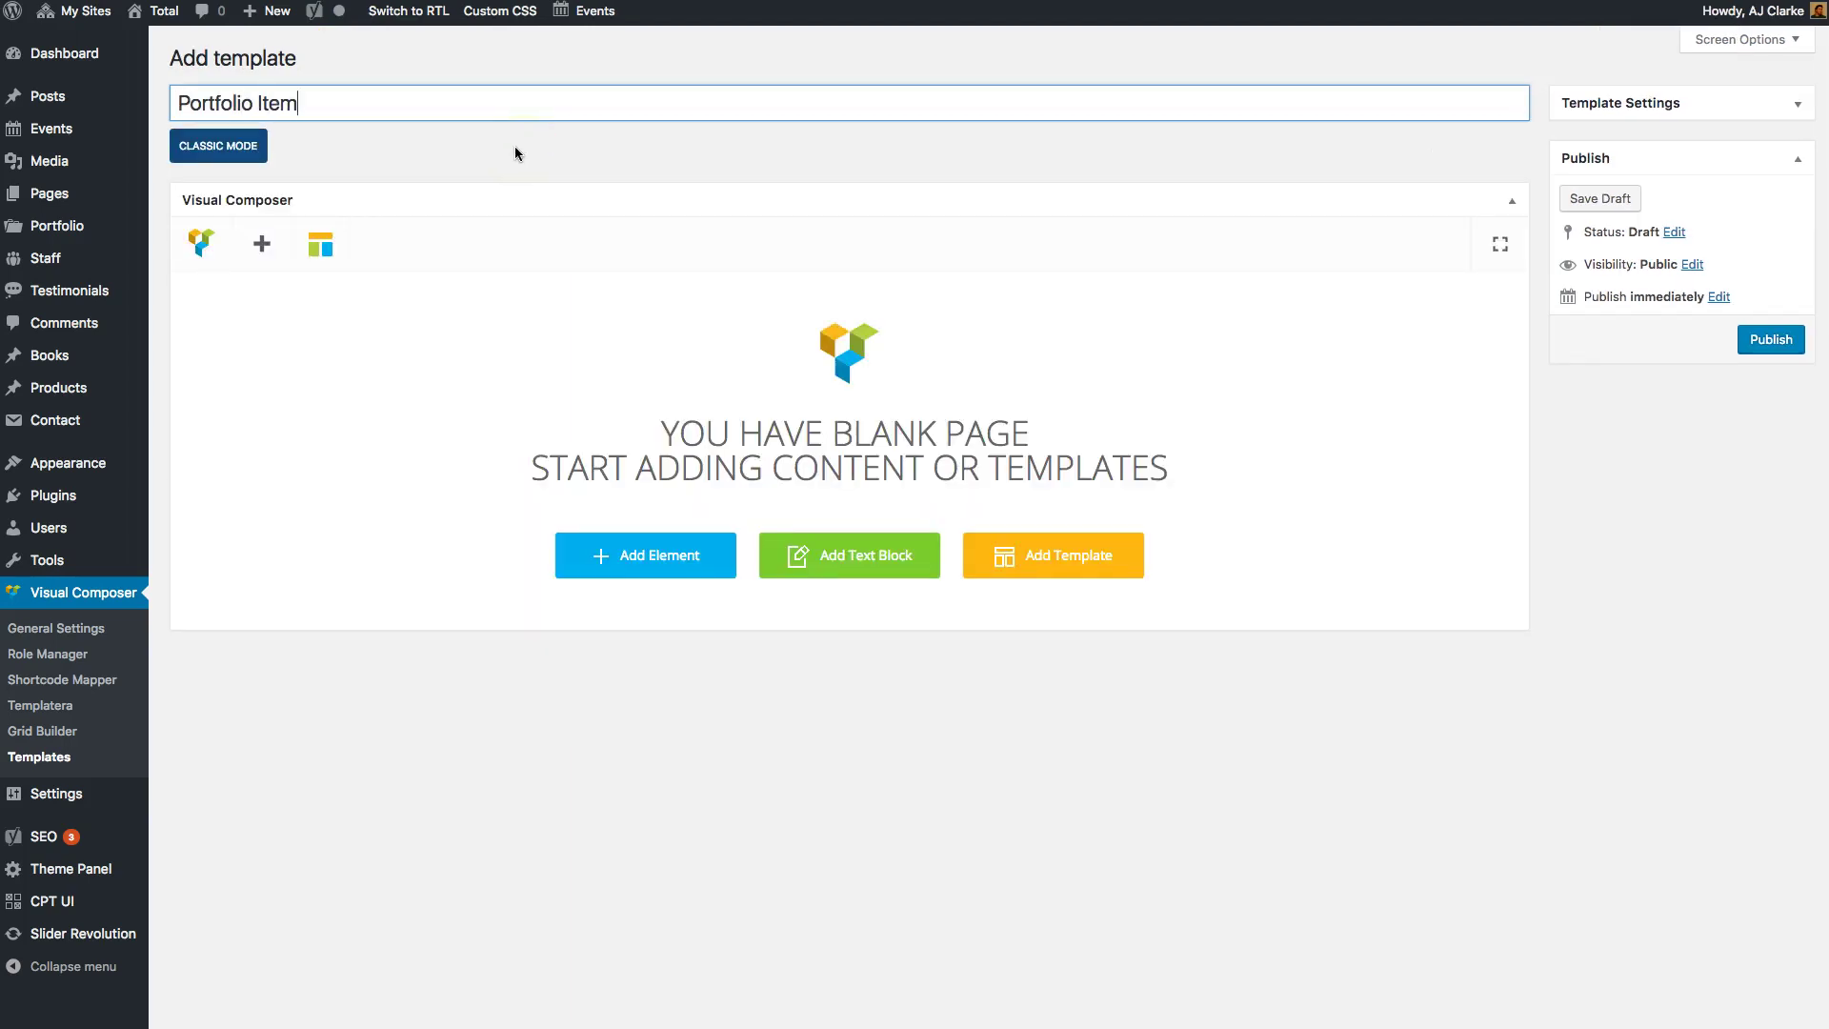
key("BackSpace")
key("BackSpace")
key("BackSpace")
key("BackSpace")
key("BackSpace")
type("Post Layout")
left_click(714, 338)
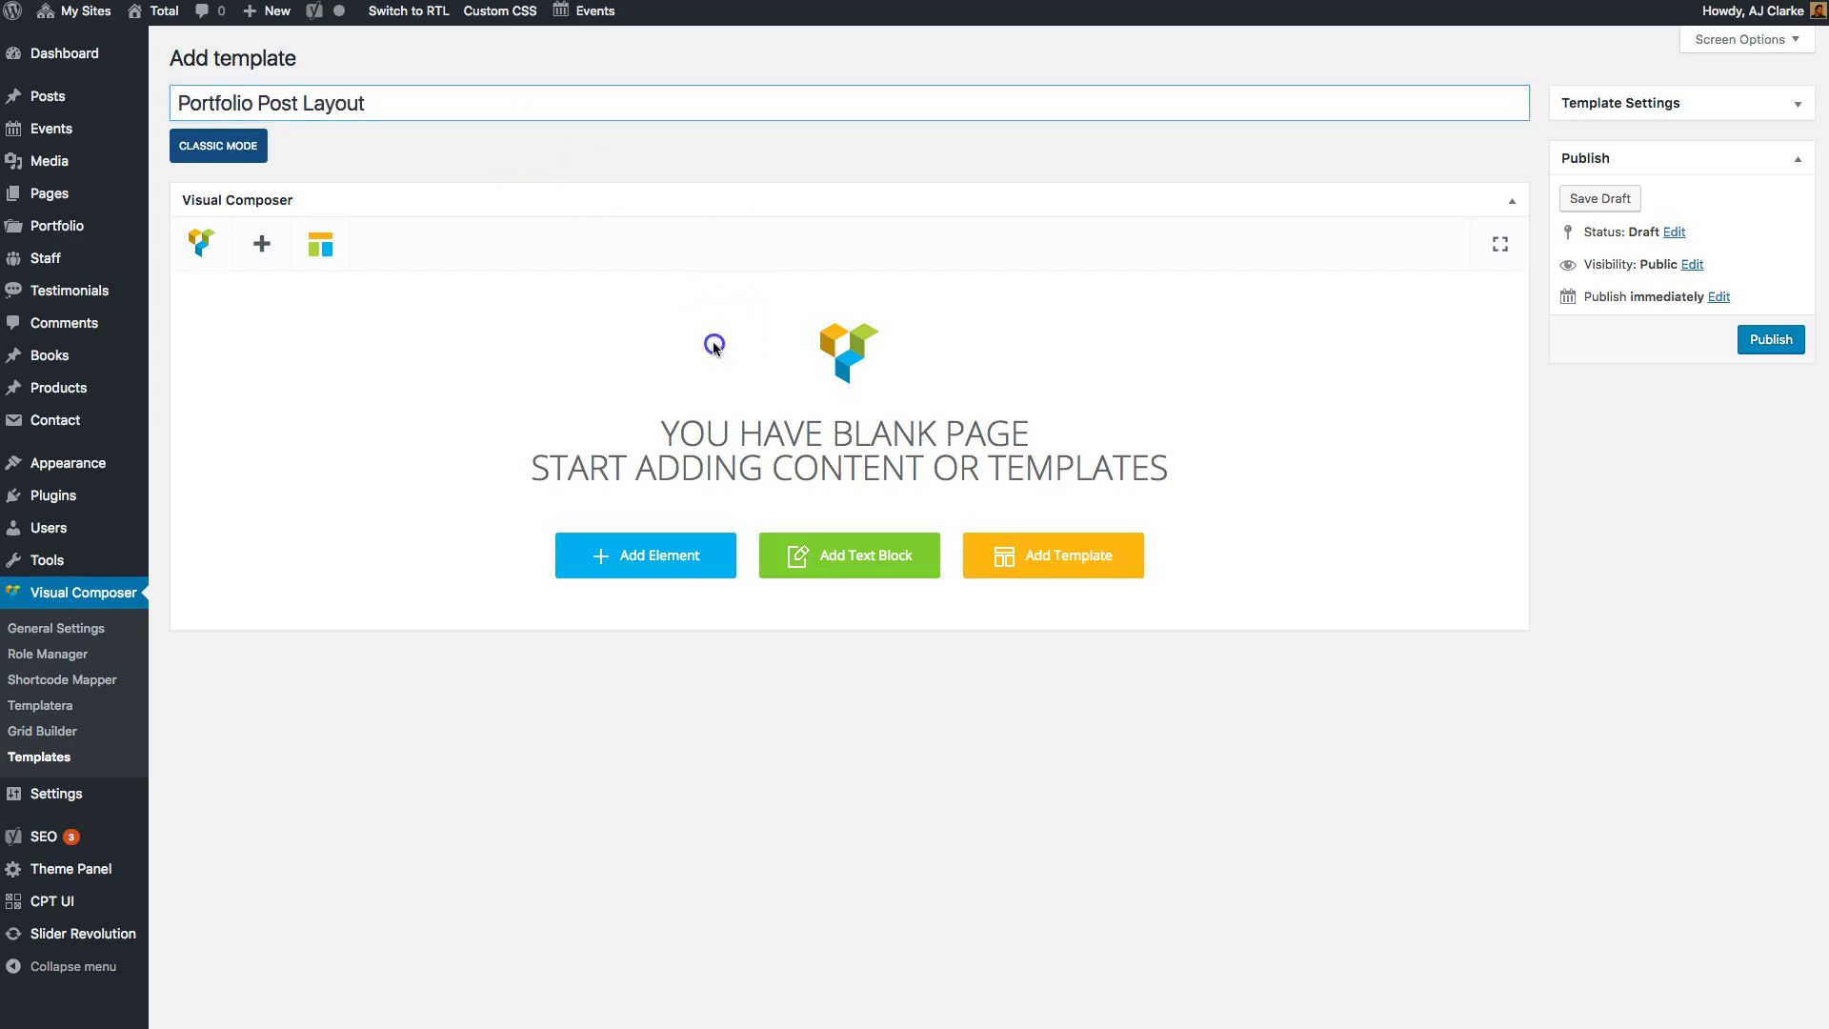
Step: Add a row to the blank template and split it into a two-thirds and a one-third column
left_click(661, 562)
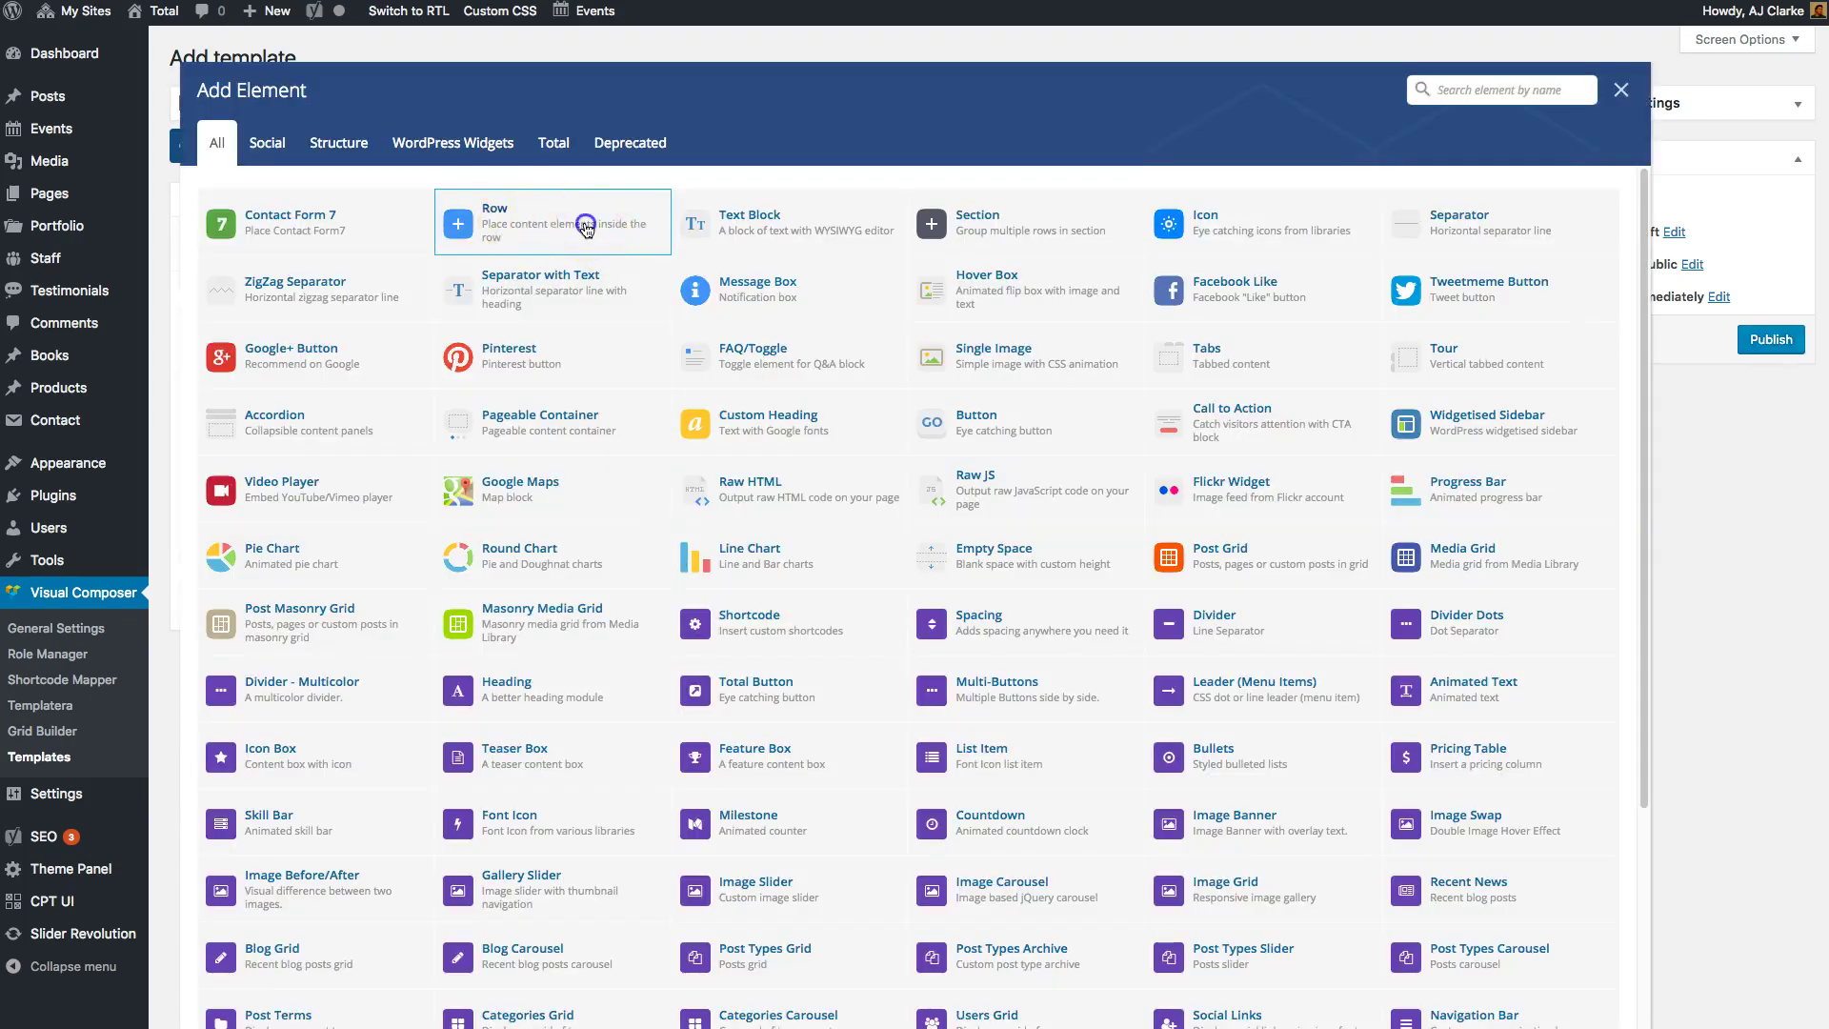
left_click(586, 221)
mouse_move(238, 305)
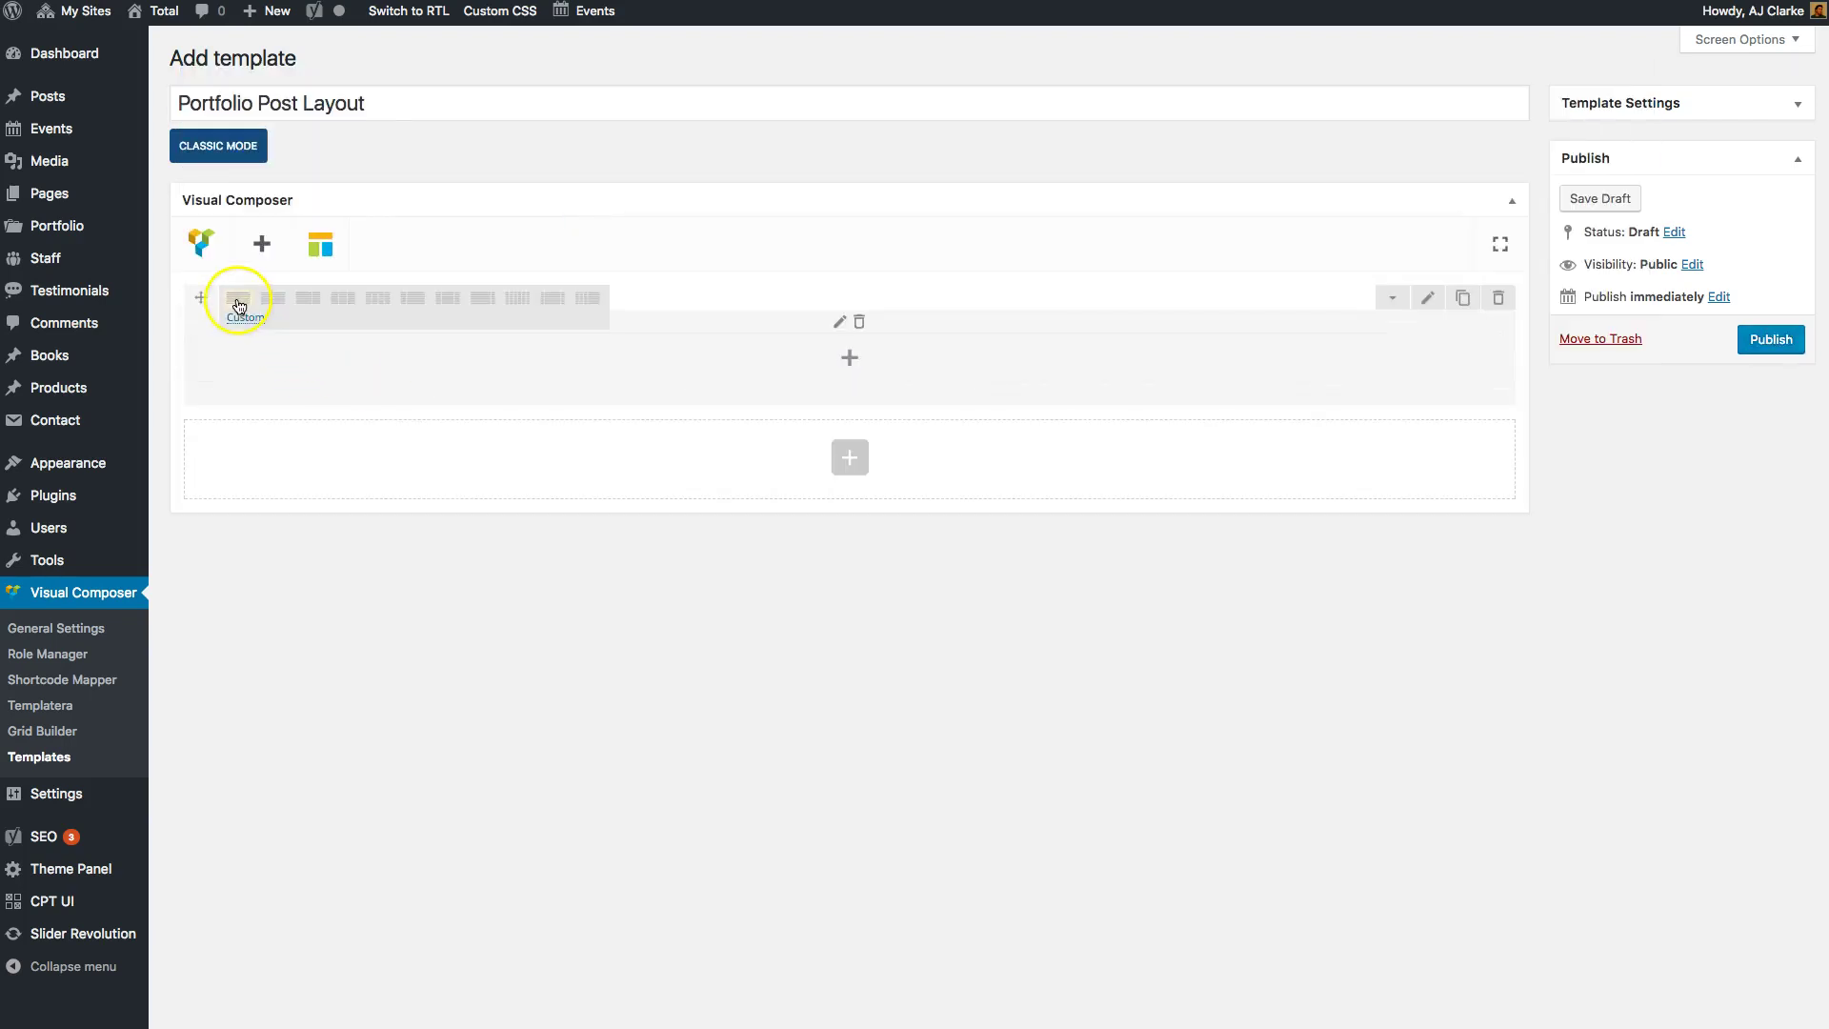
left_click(313, 300)
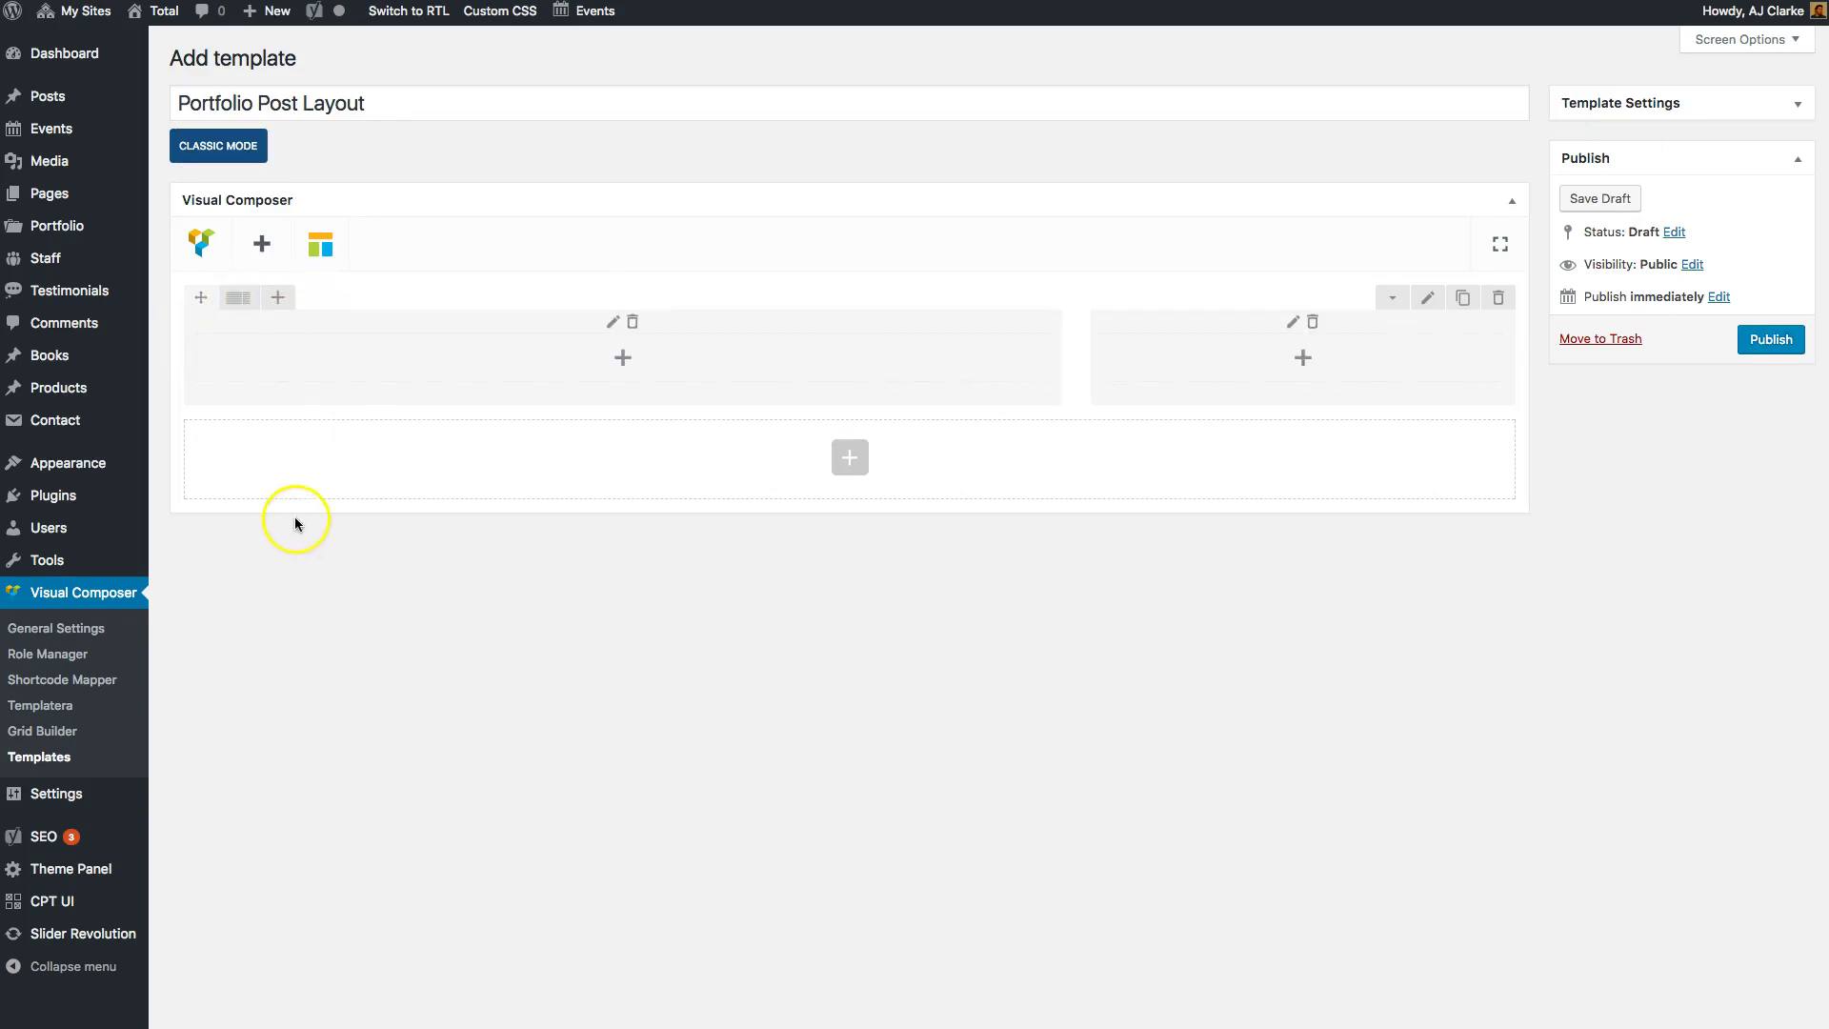
Step: Add the Total theme's Post Media element to the wide column, keeping its default settings
left_click(628, 370)
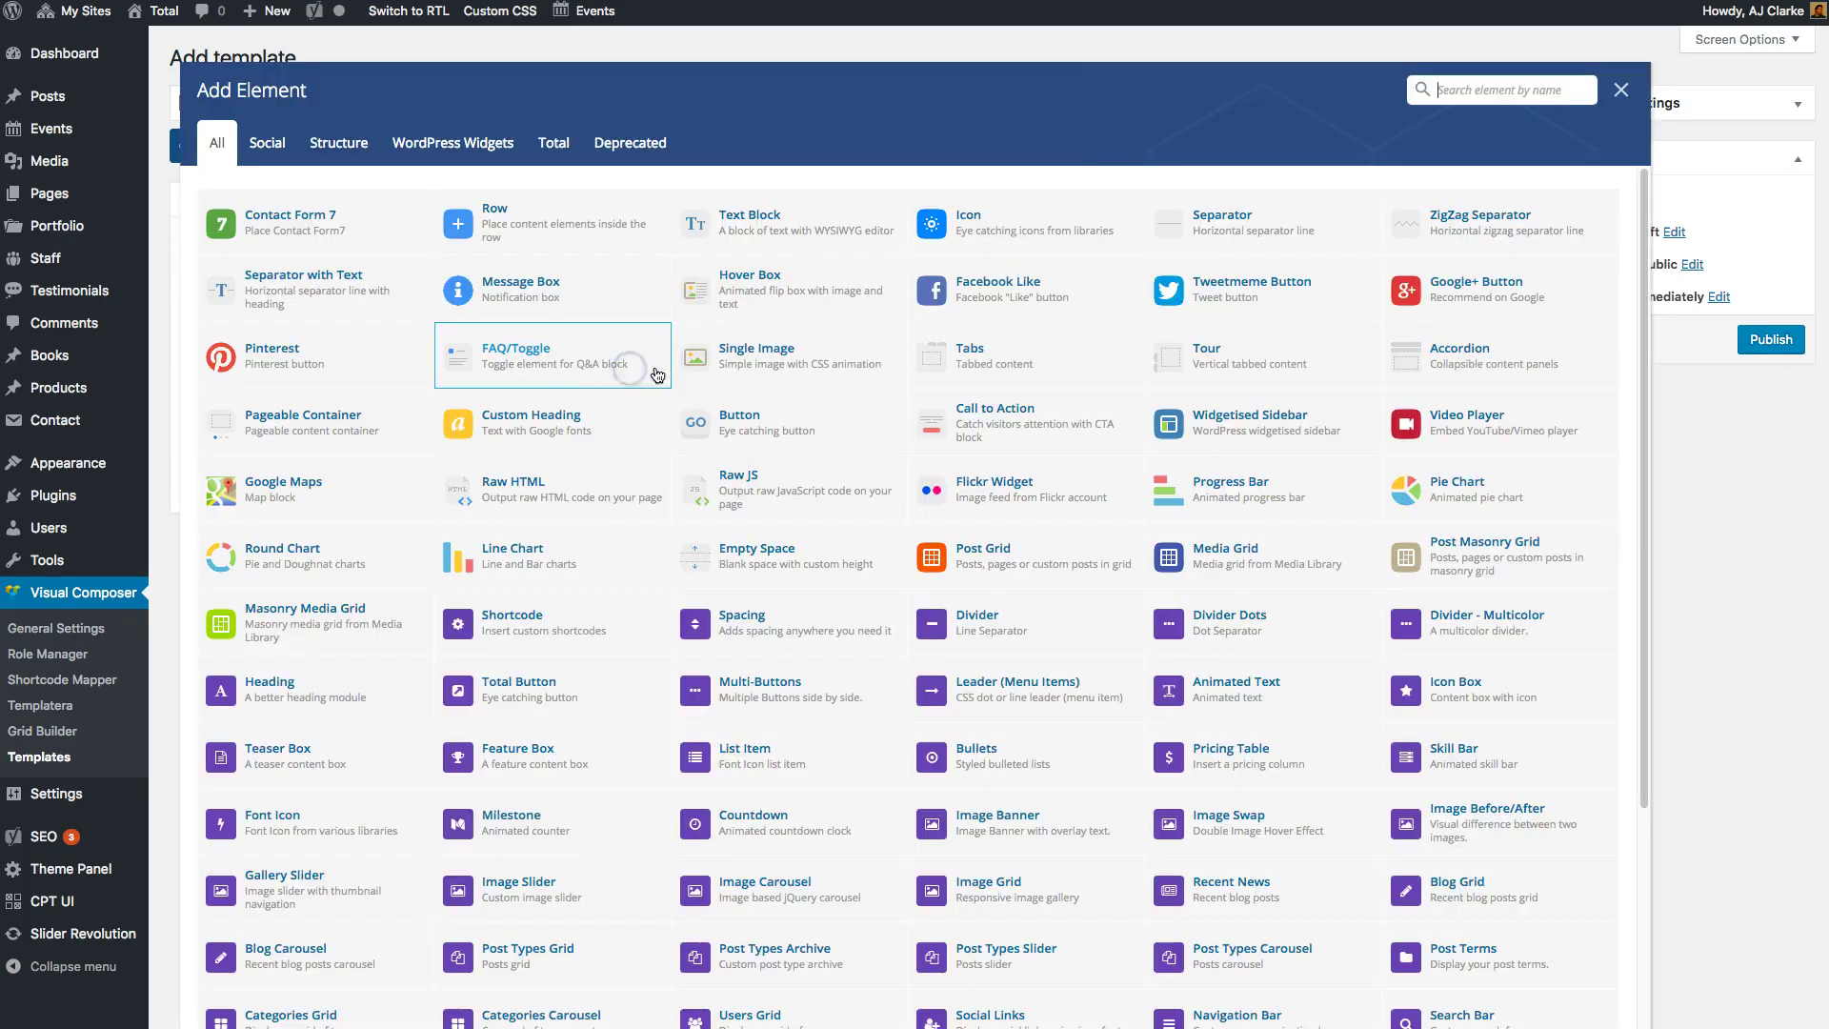
left_click(554, 151)
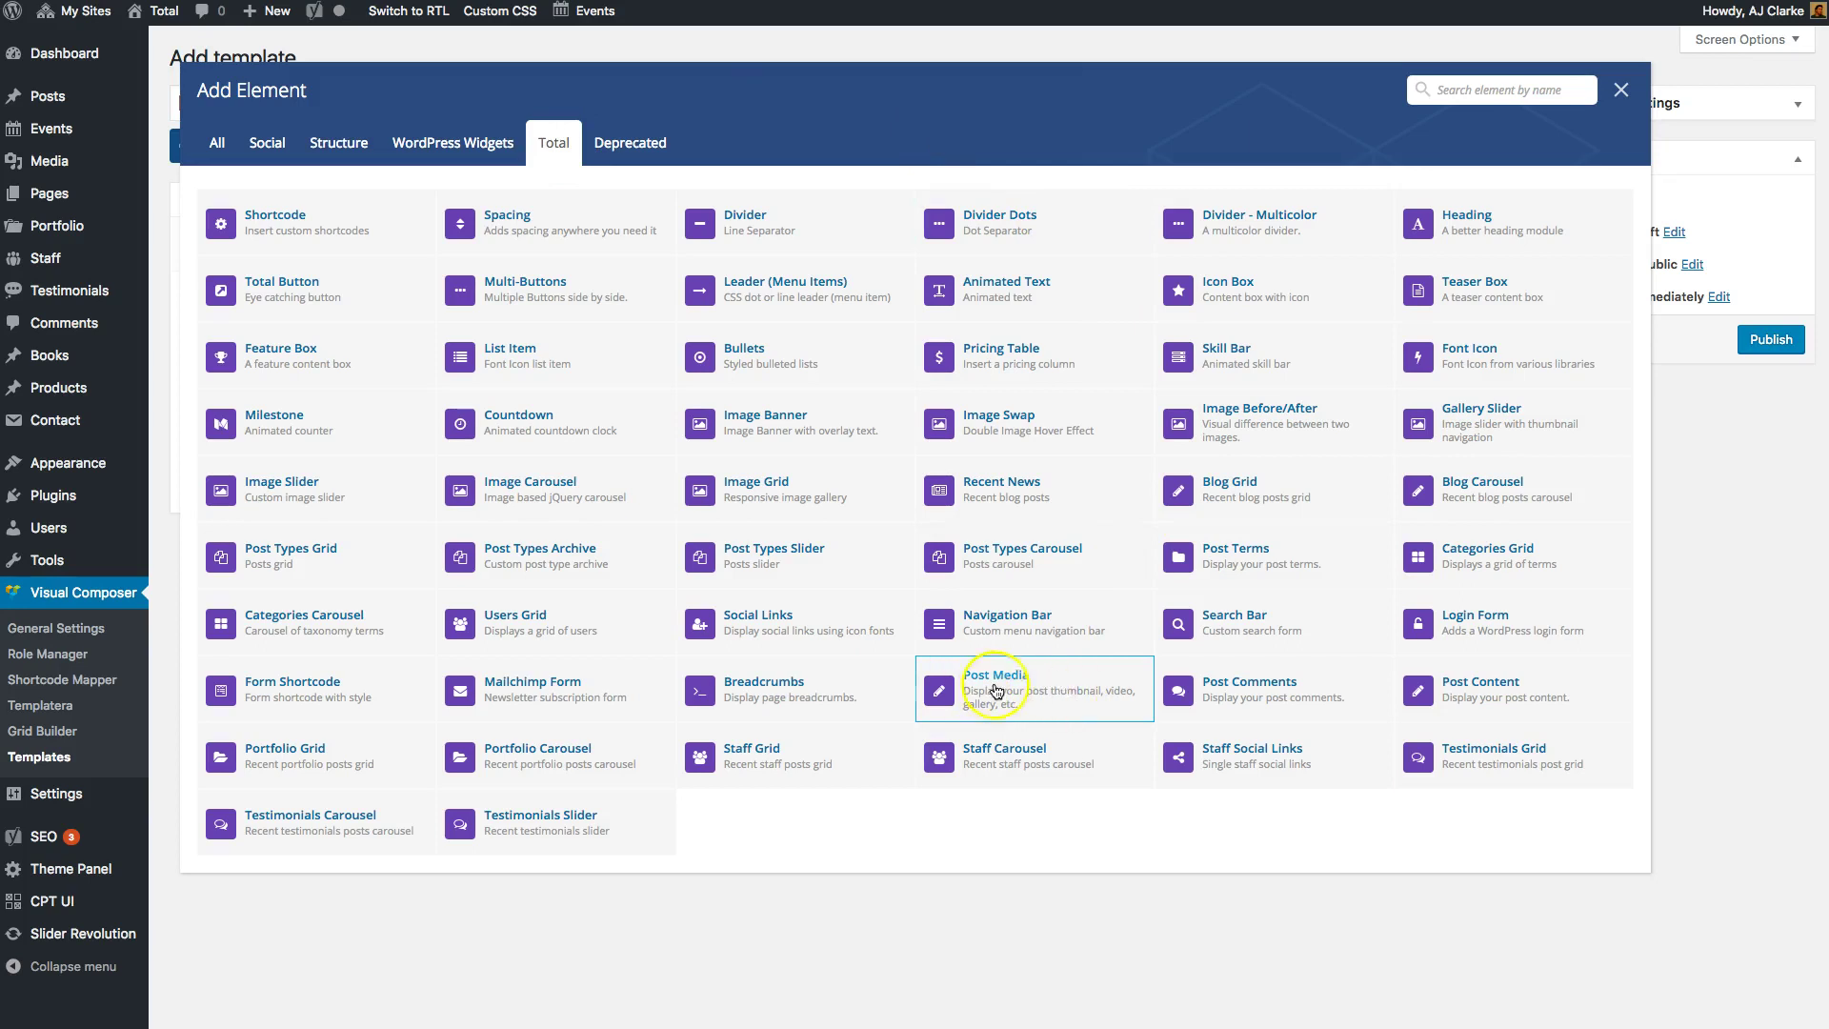
left_click(1029, 682)
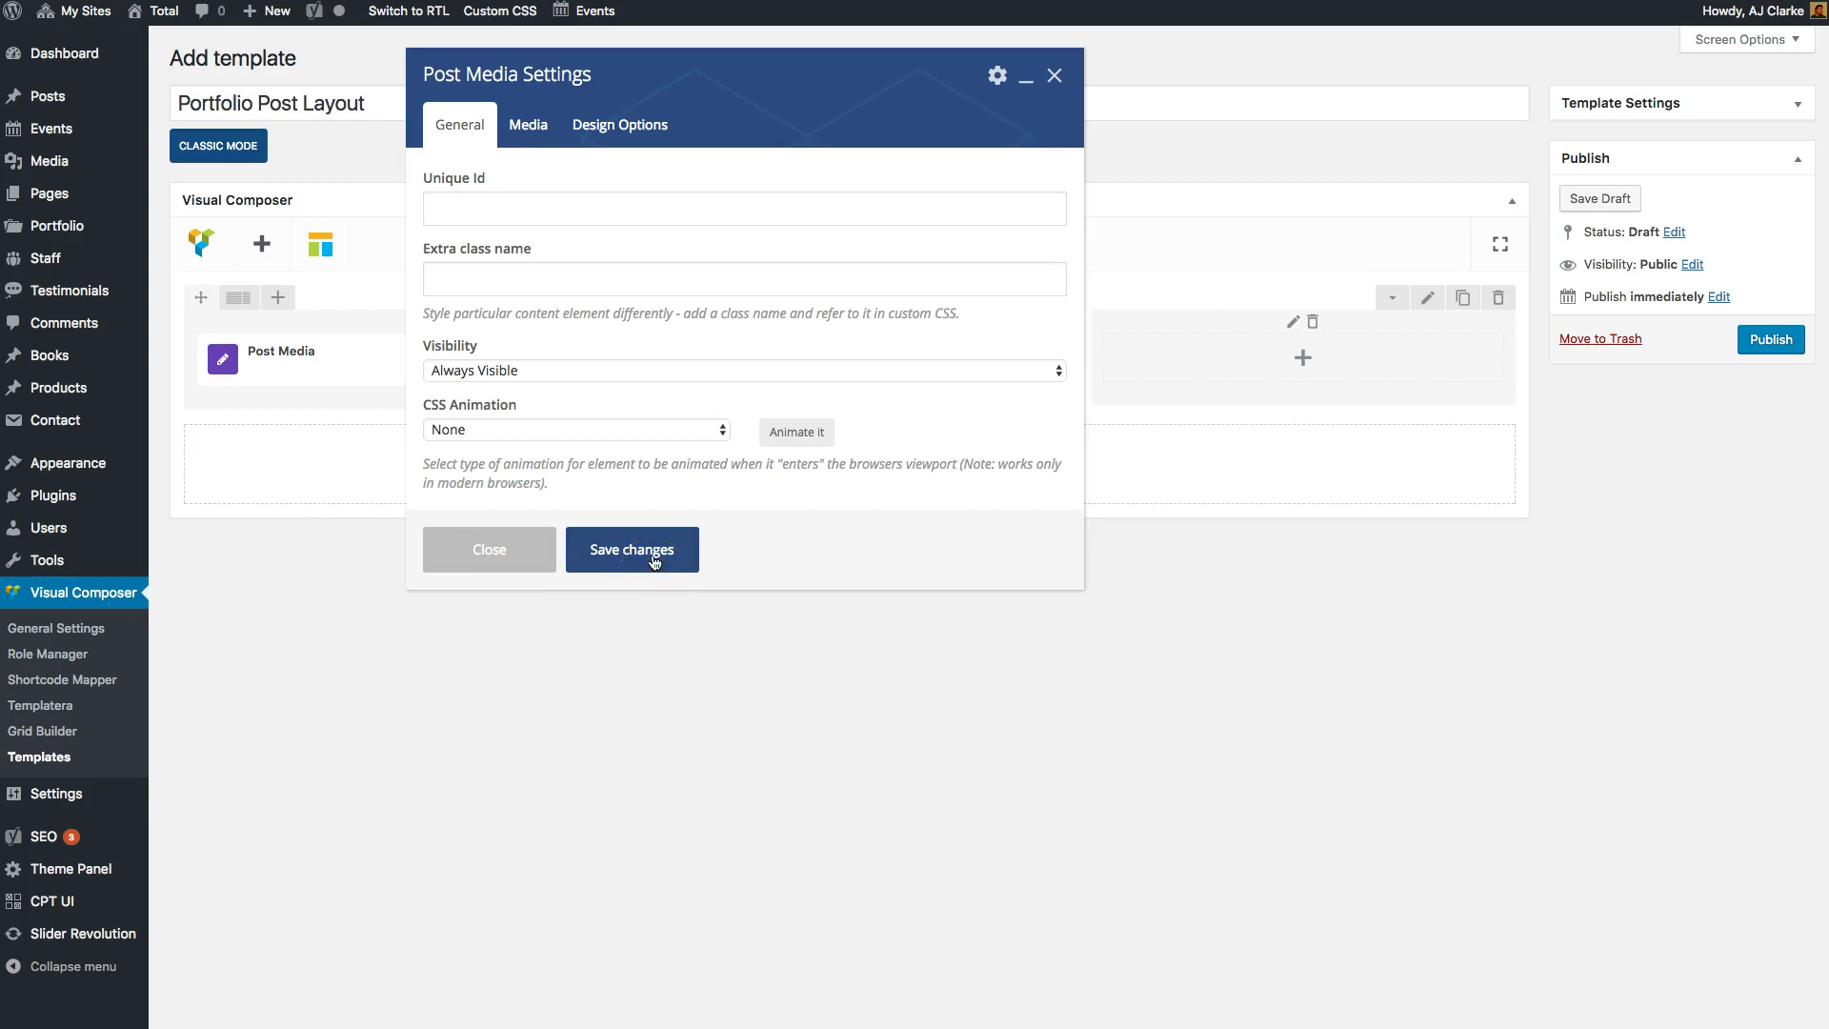
left_click(652, 558)
Step: Examine the test portfolio item's media options: oEmbed URL, embed code, image gallery and featured image
left_click(1267, 13)
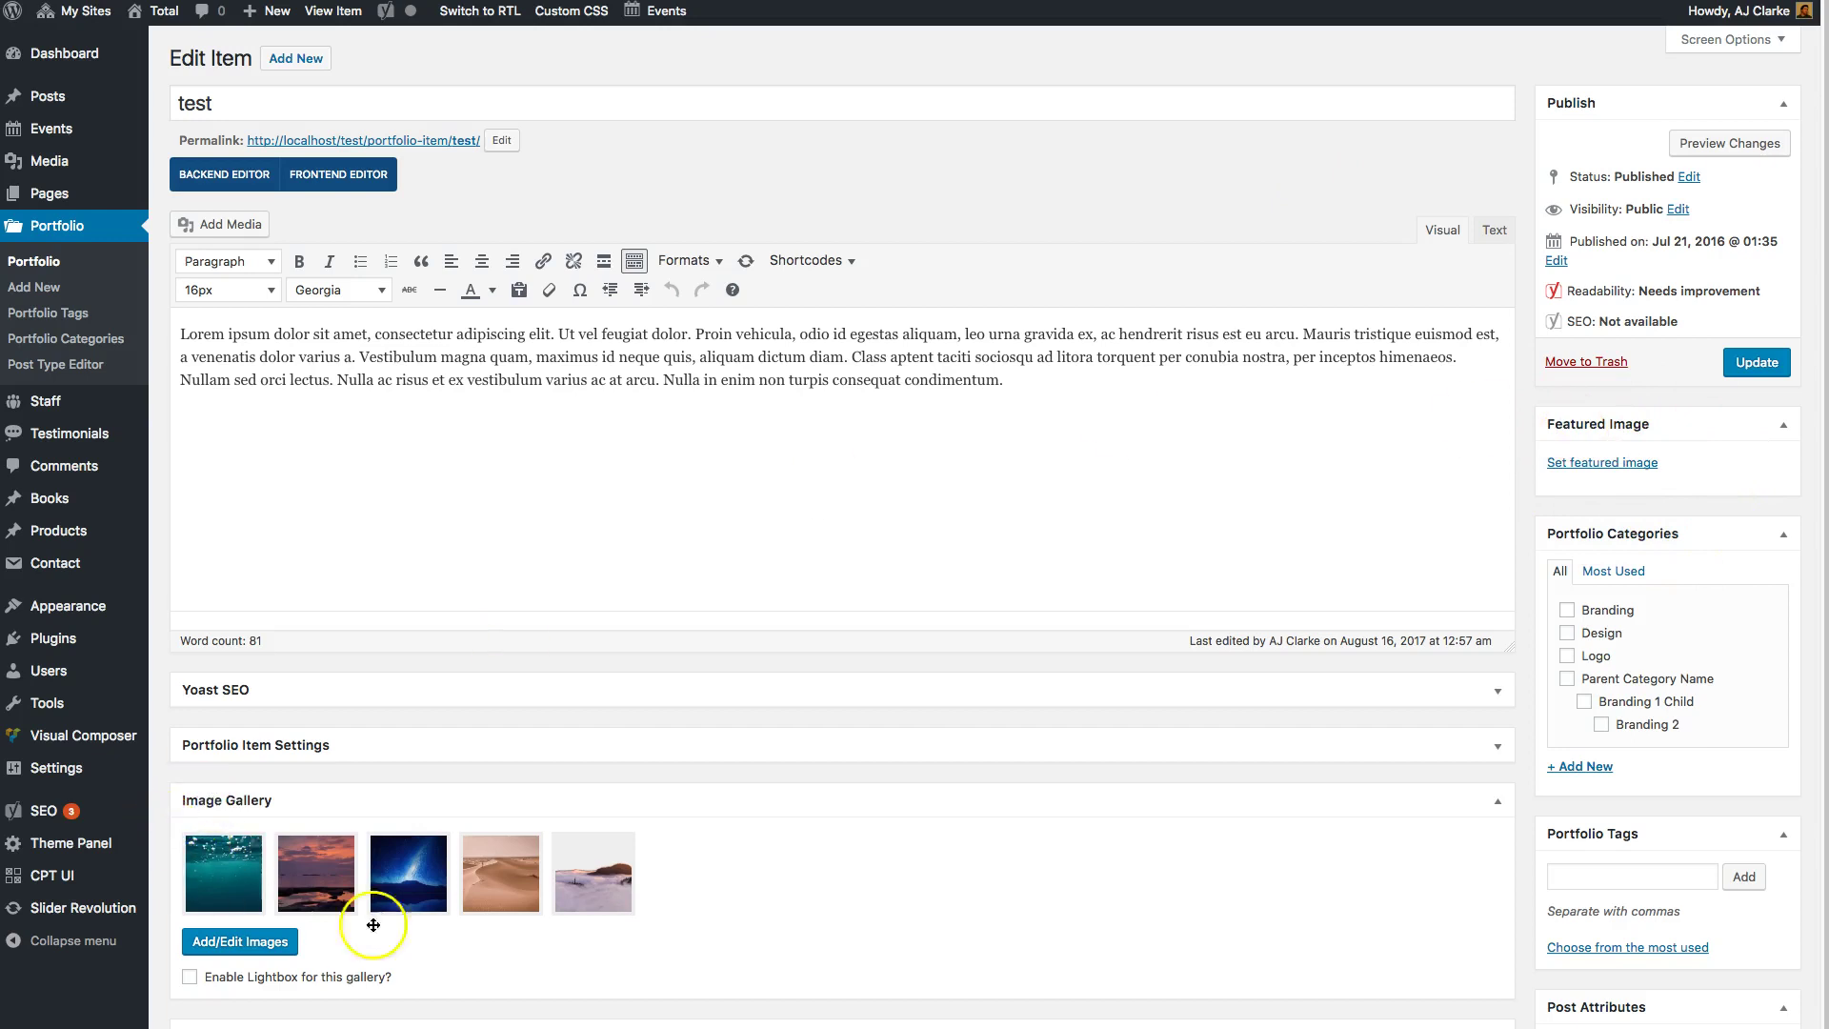
left_click(381, 746)
scroll(716, 548, "down", 3)
left_click(720, 523)
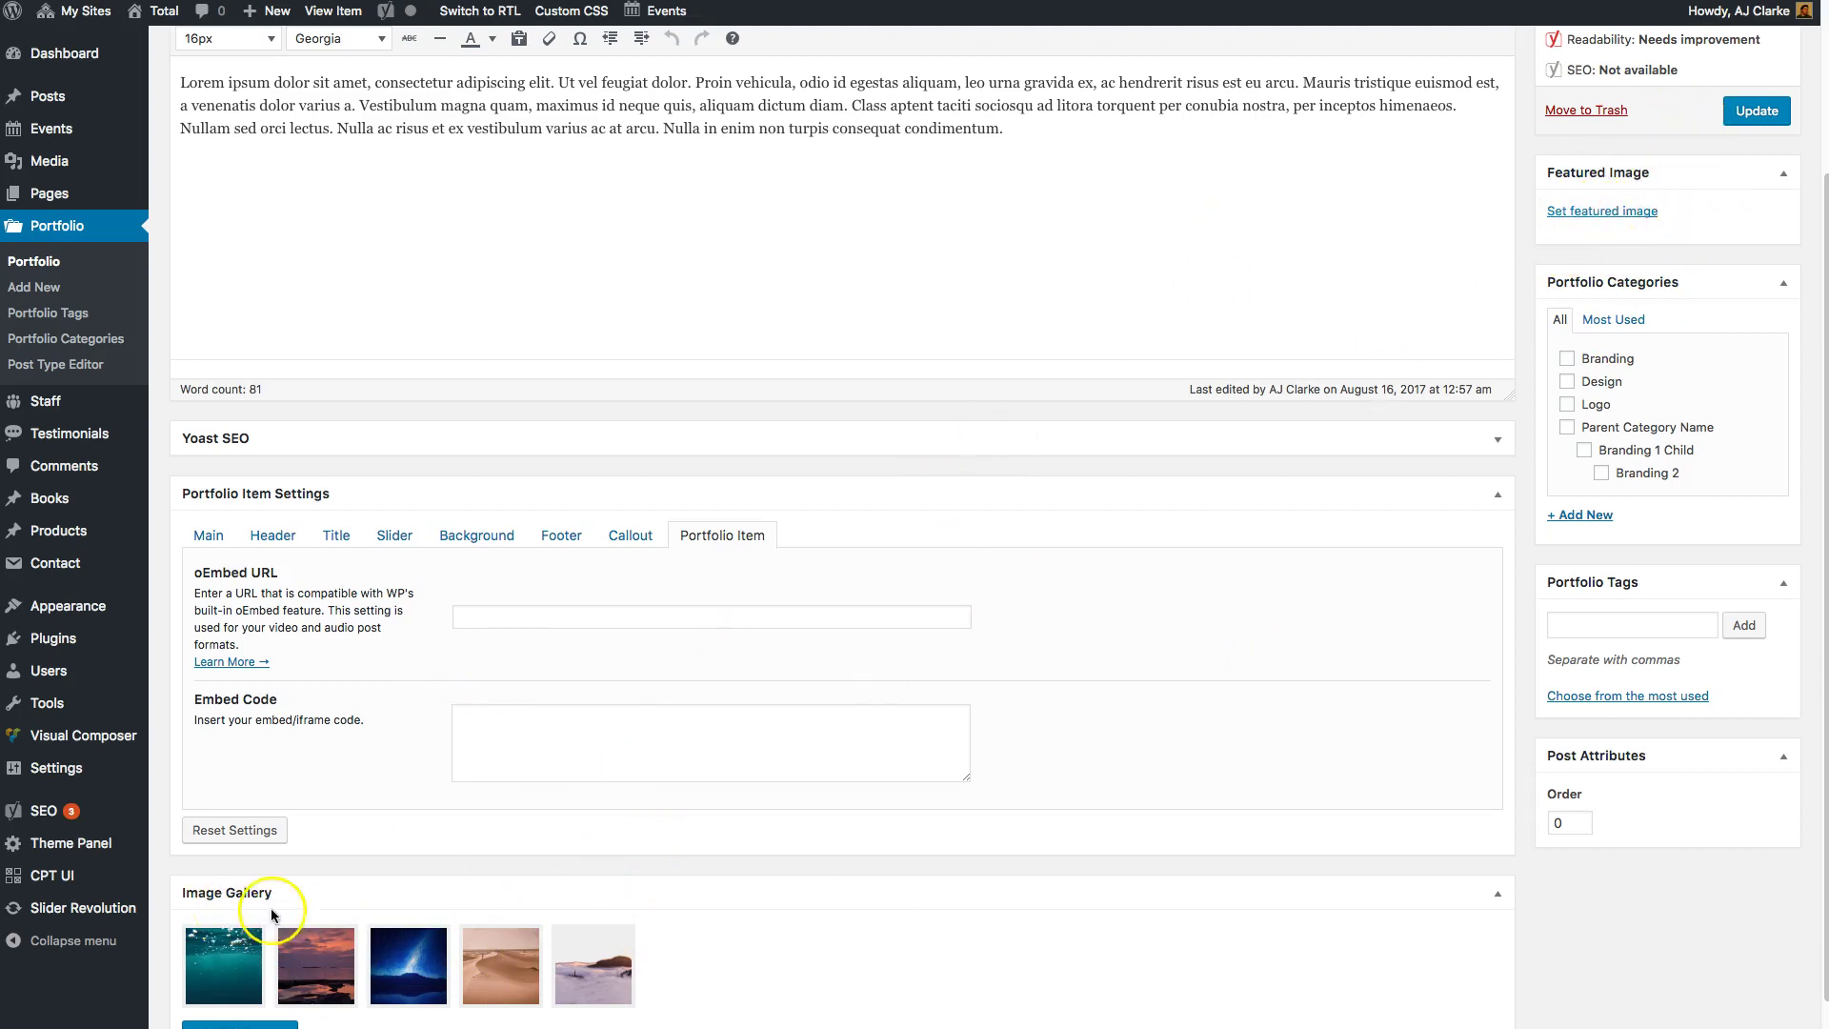
left_click(546, 755)
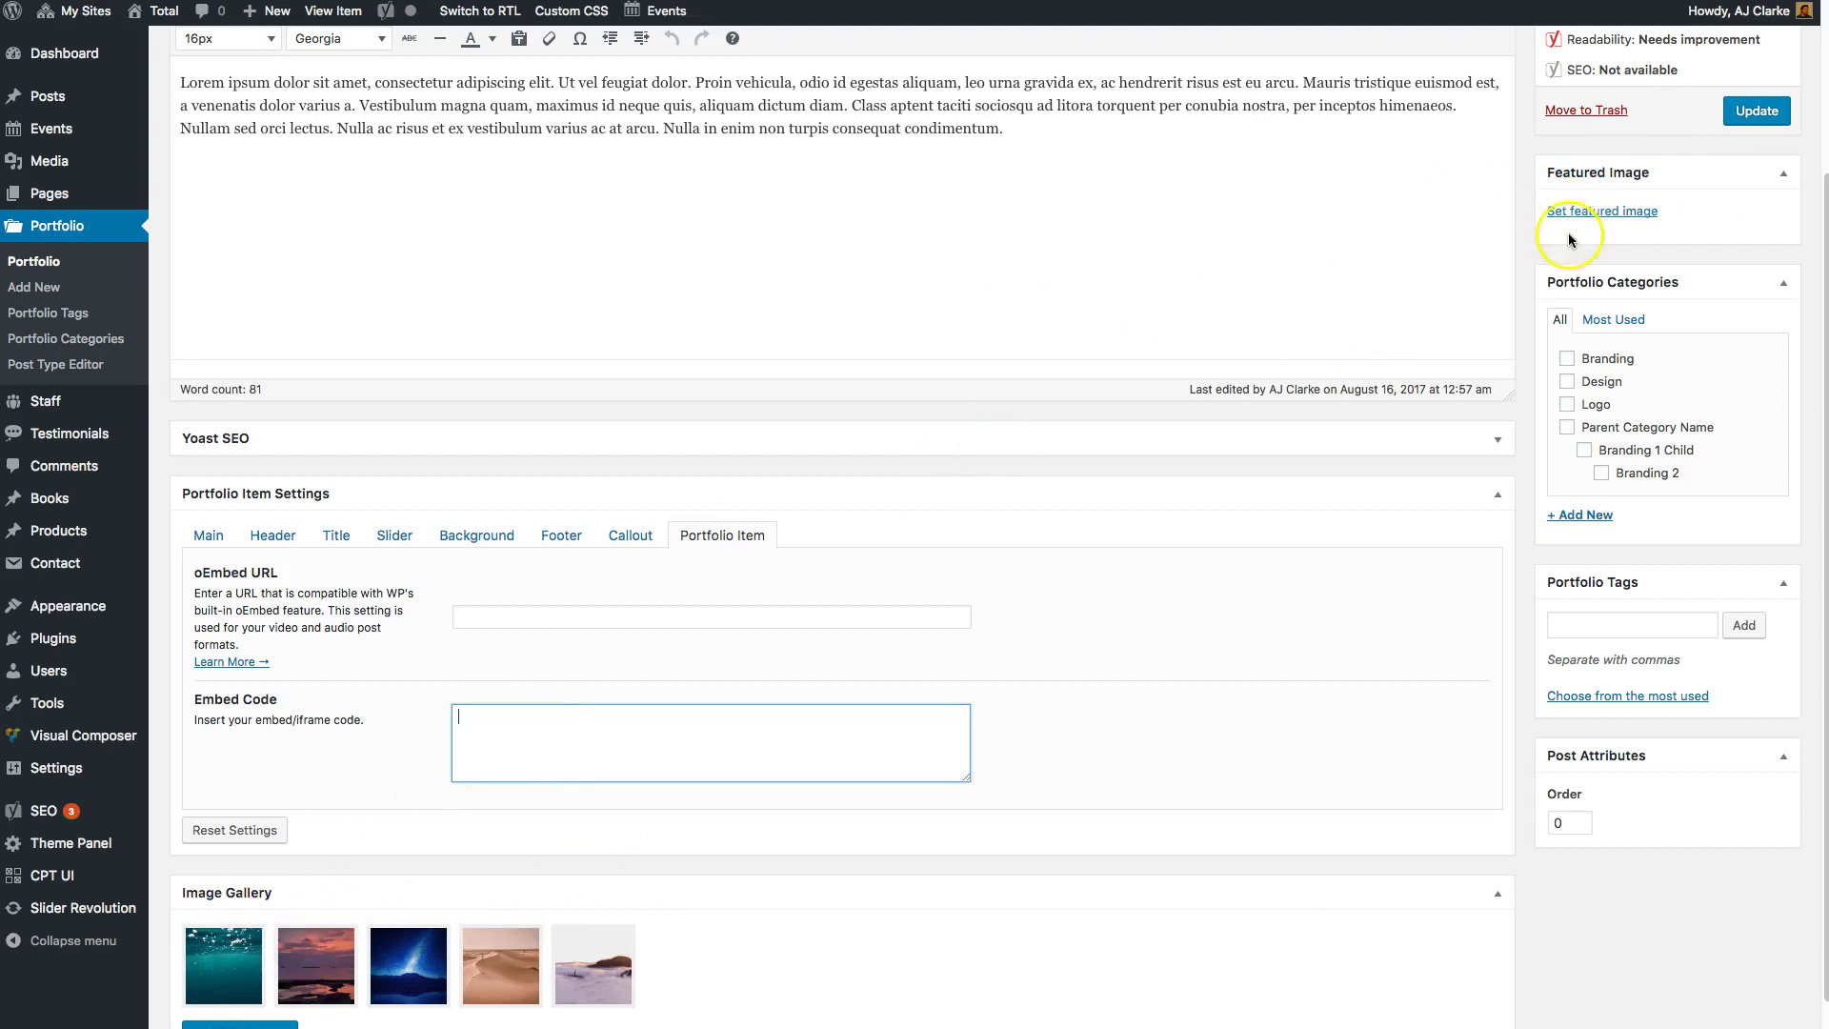
scroll(1184, 506, "up", 3)
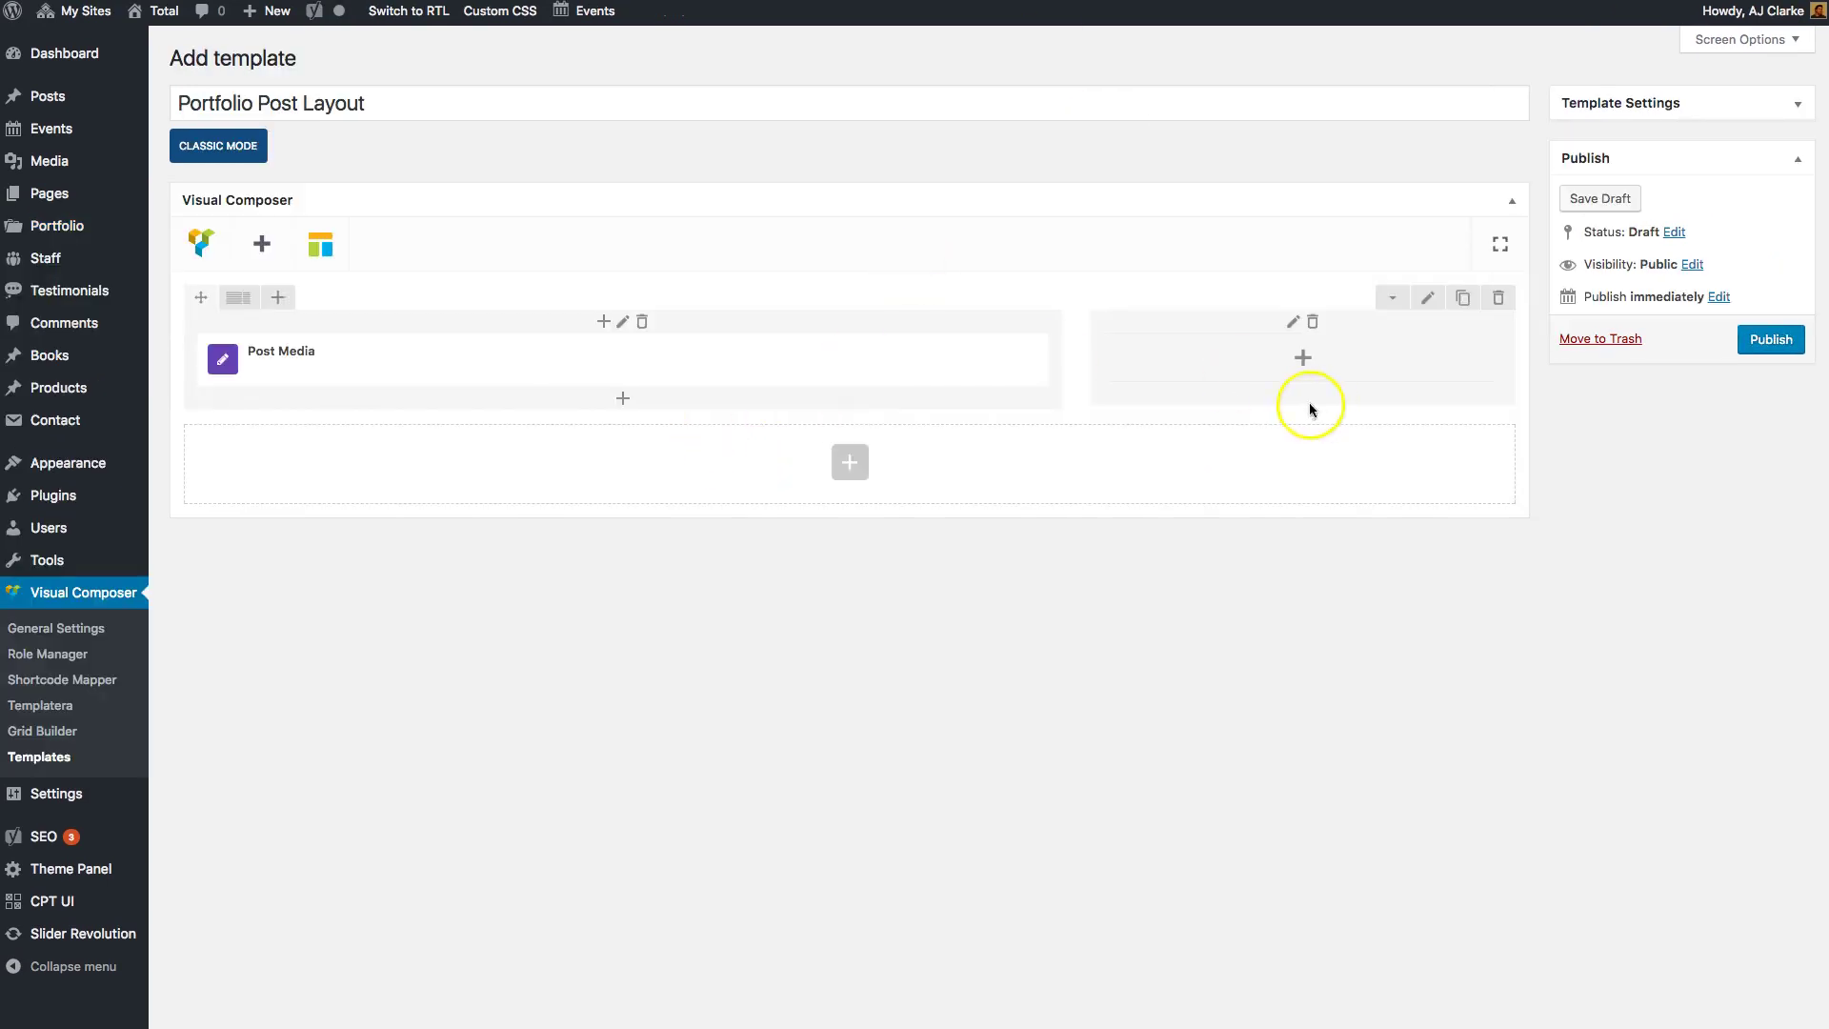
Step: Search the elements for "post" and add Post Content to the narrow column with default settings
left_click(1302, 358)
type("post")
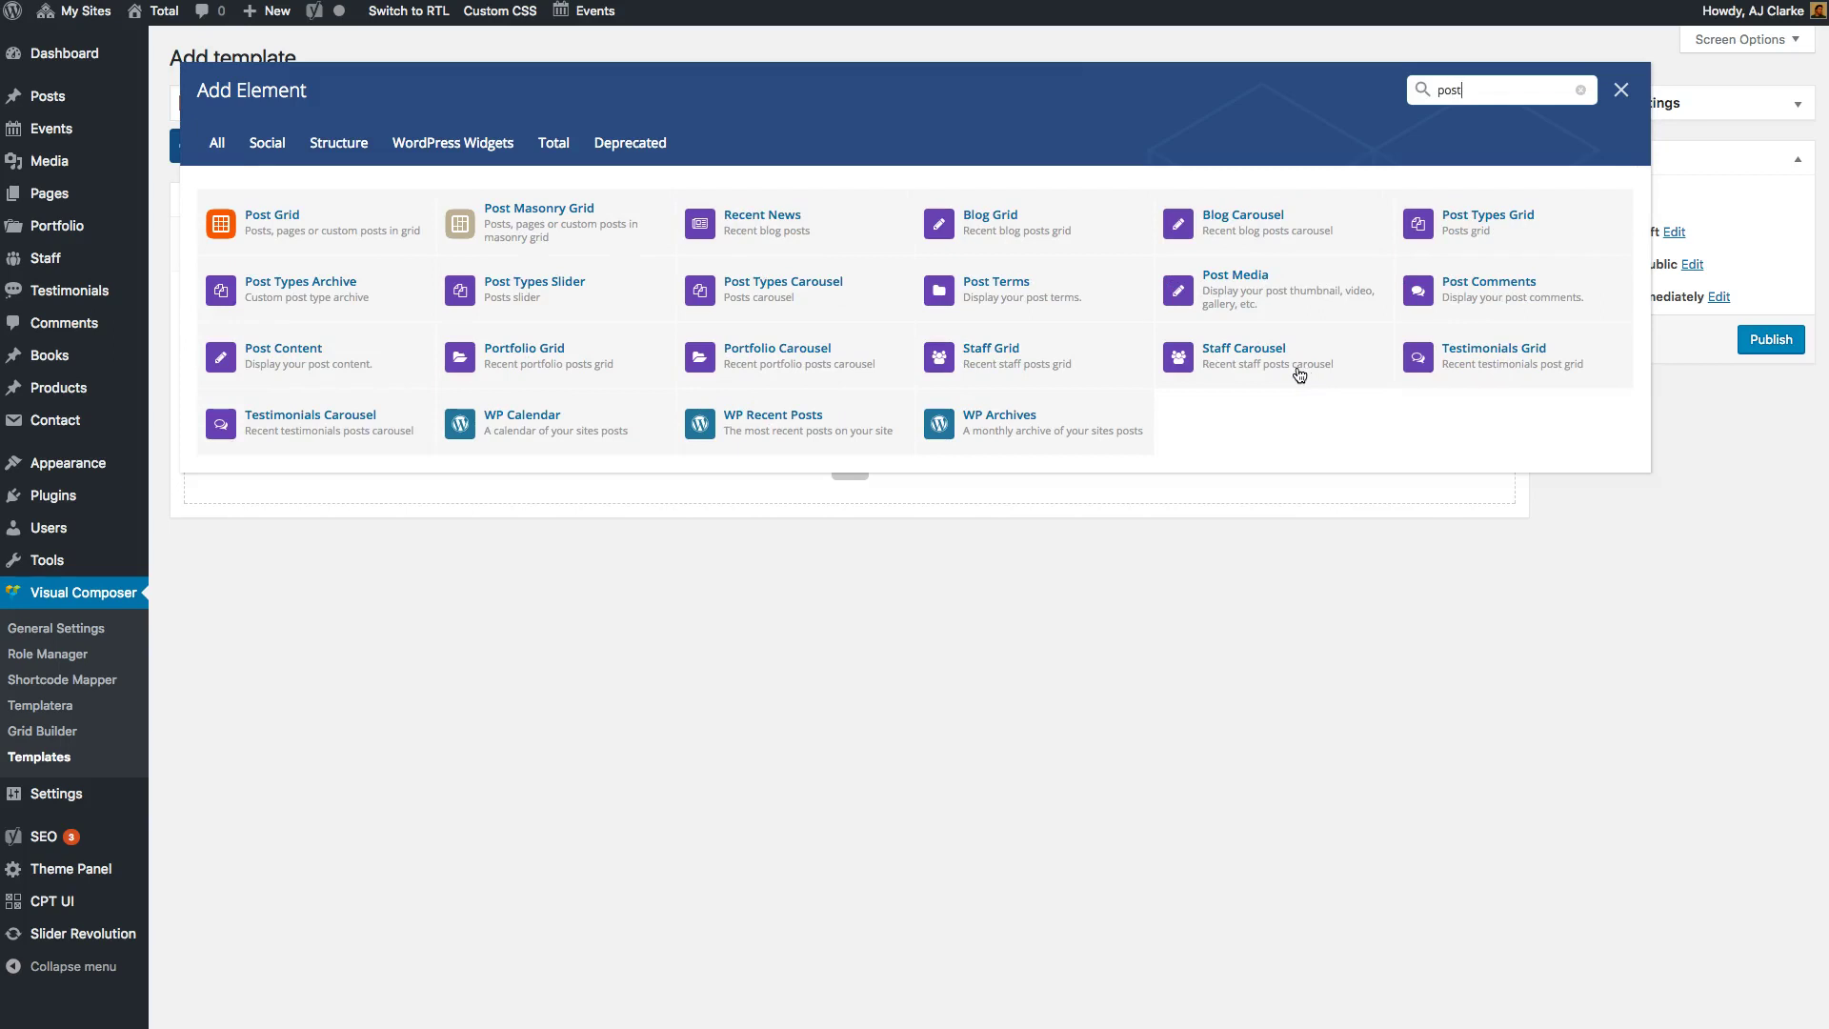
left_click(326, 359)
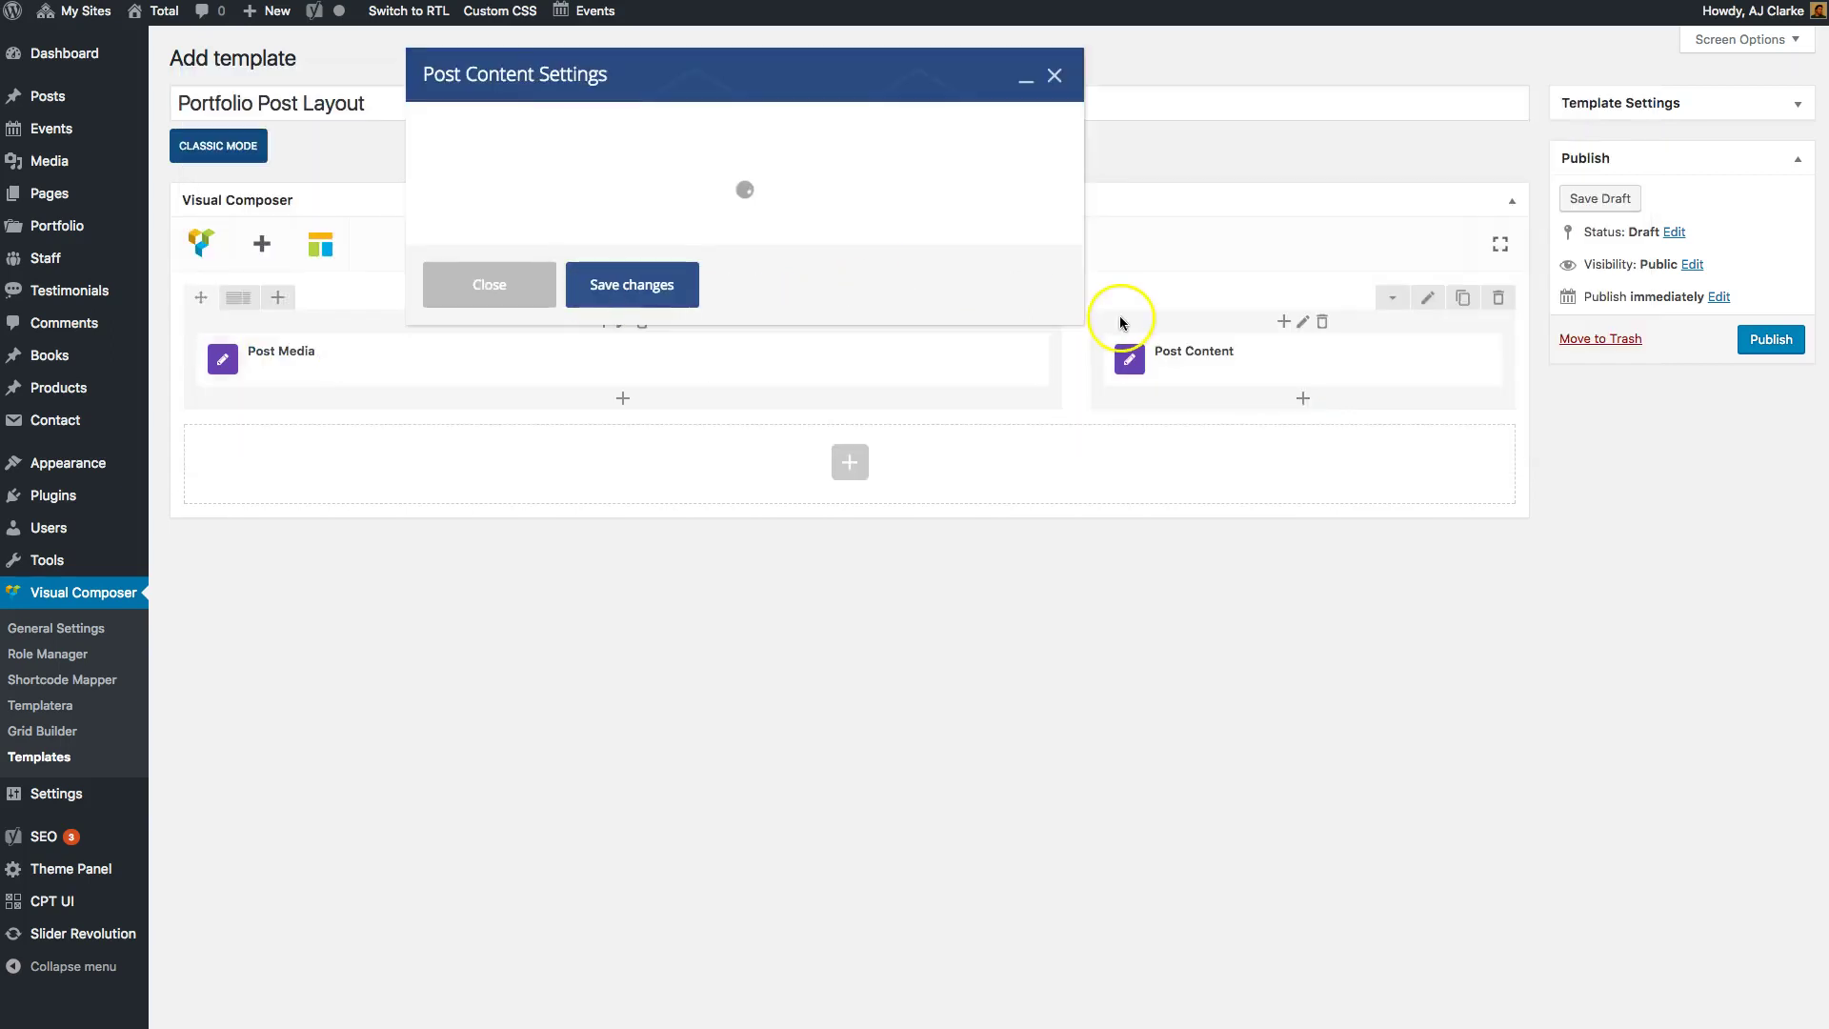
left_click(619, 734)
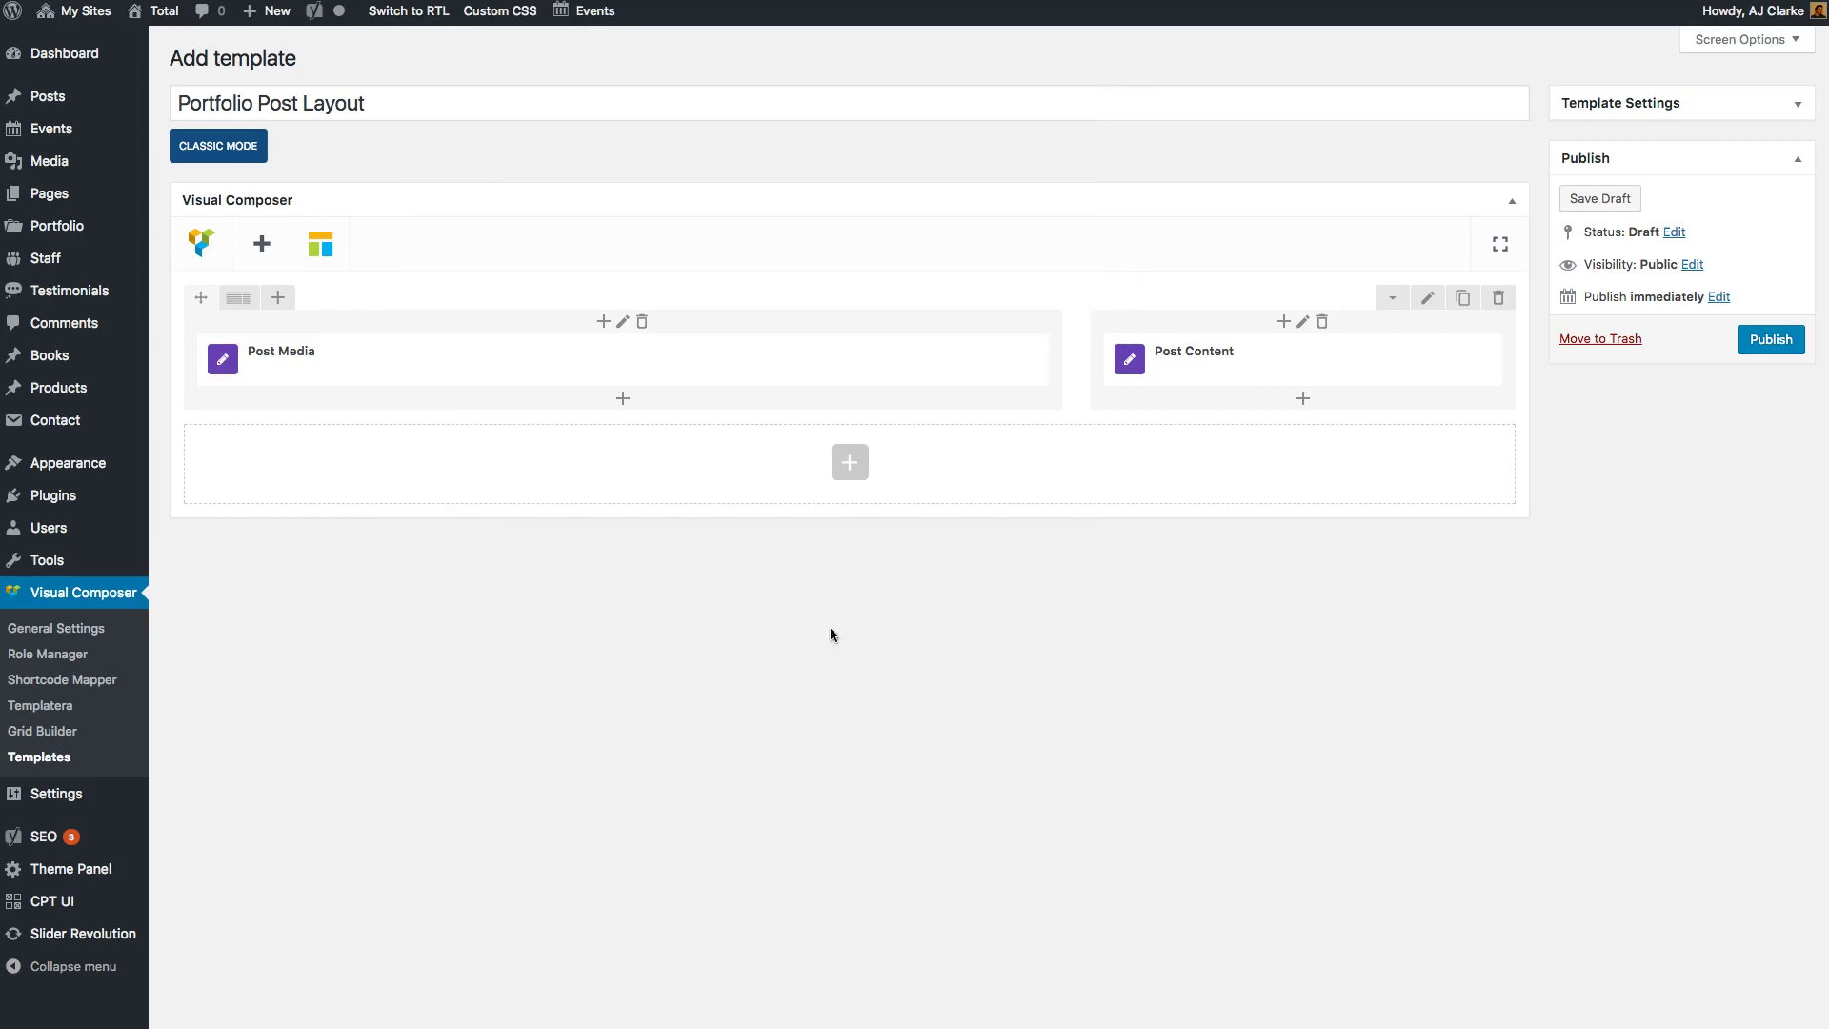
Step: Review the test item's body text in its editor and publish the Portfolio Post Layout template
mouse_move(1186, 360)
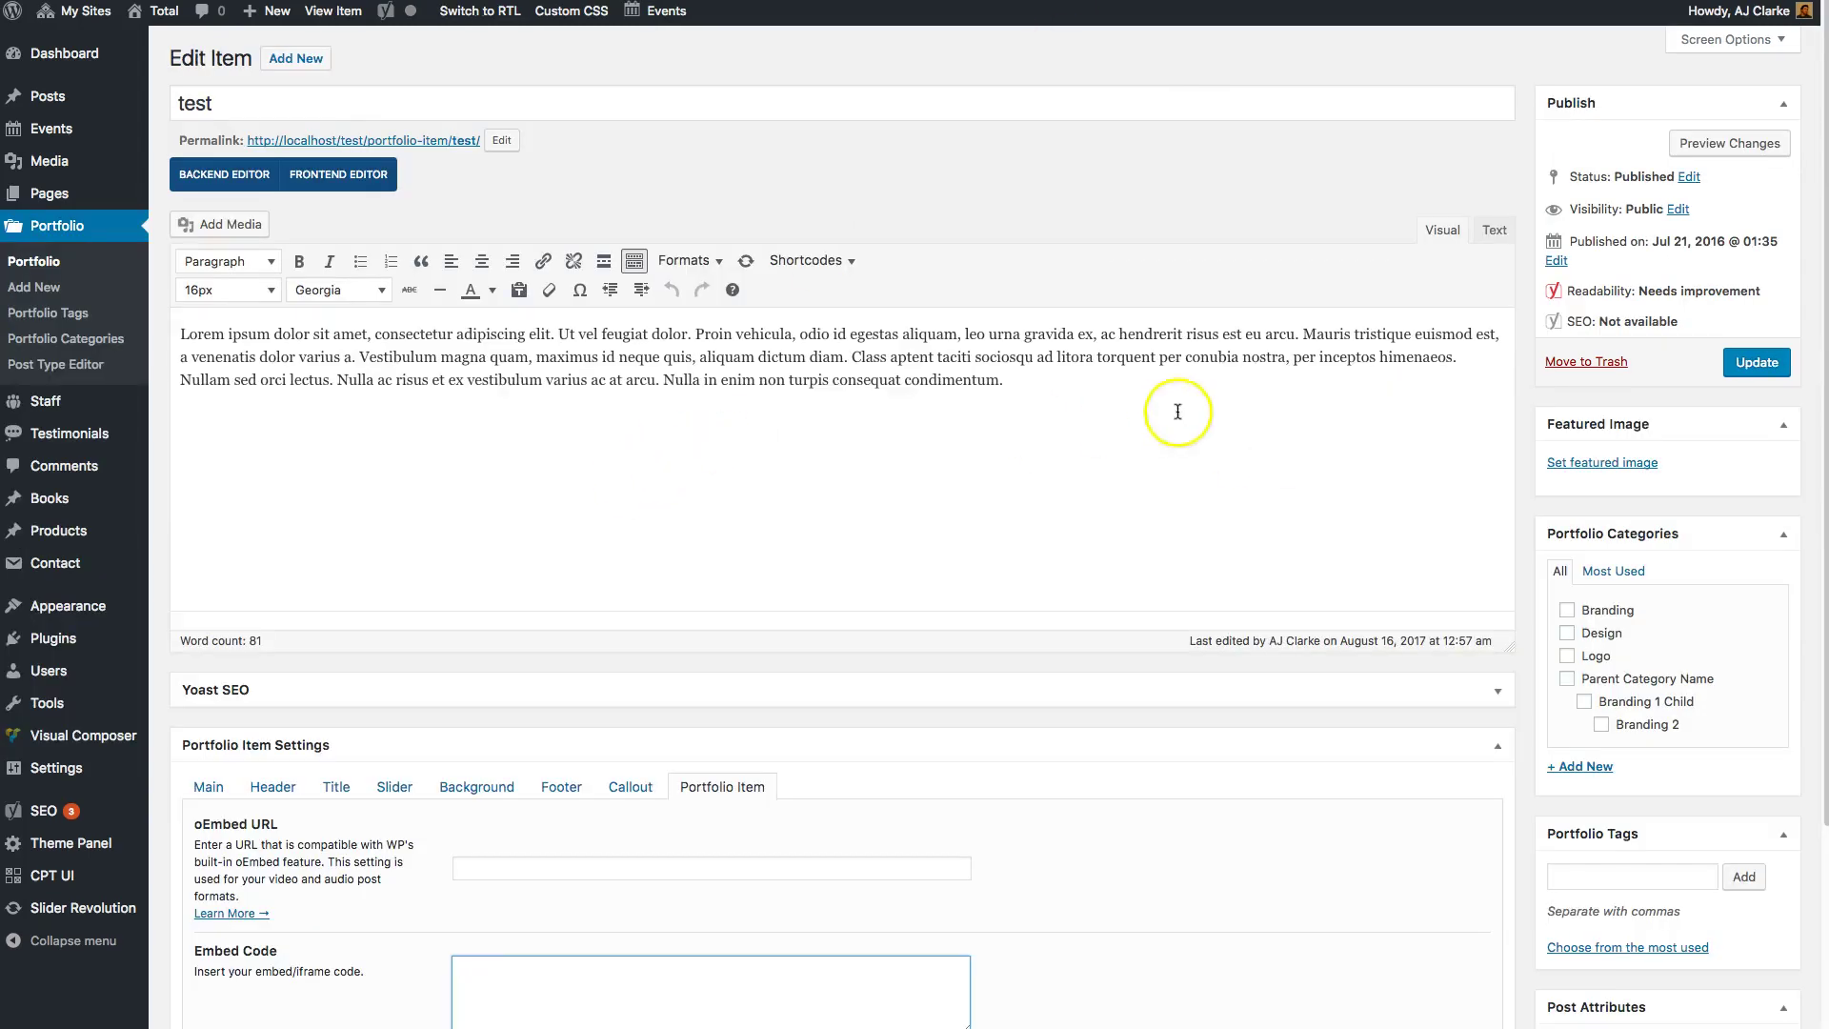
left_click_drag(1175, 409, 195, 333)
left_click(1189, 400)
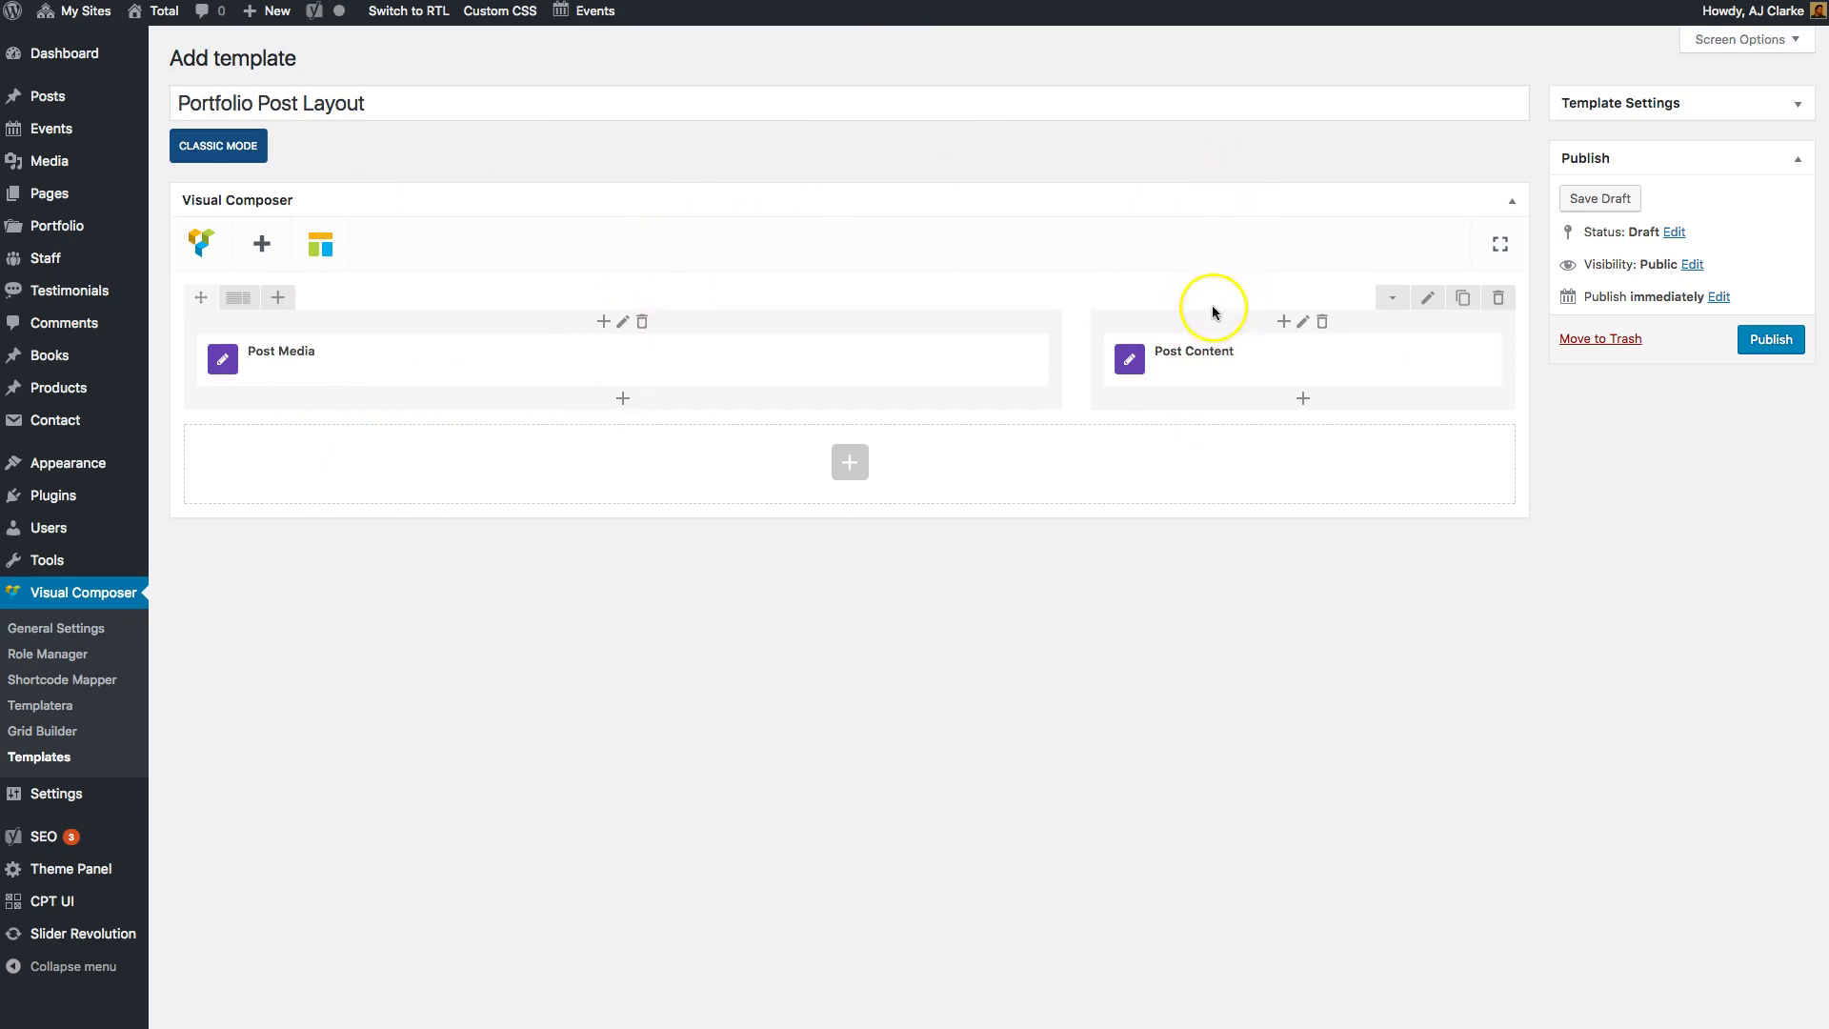
left_click(1767, 341)
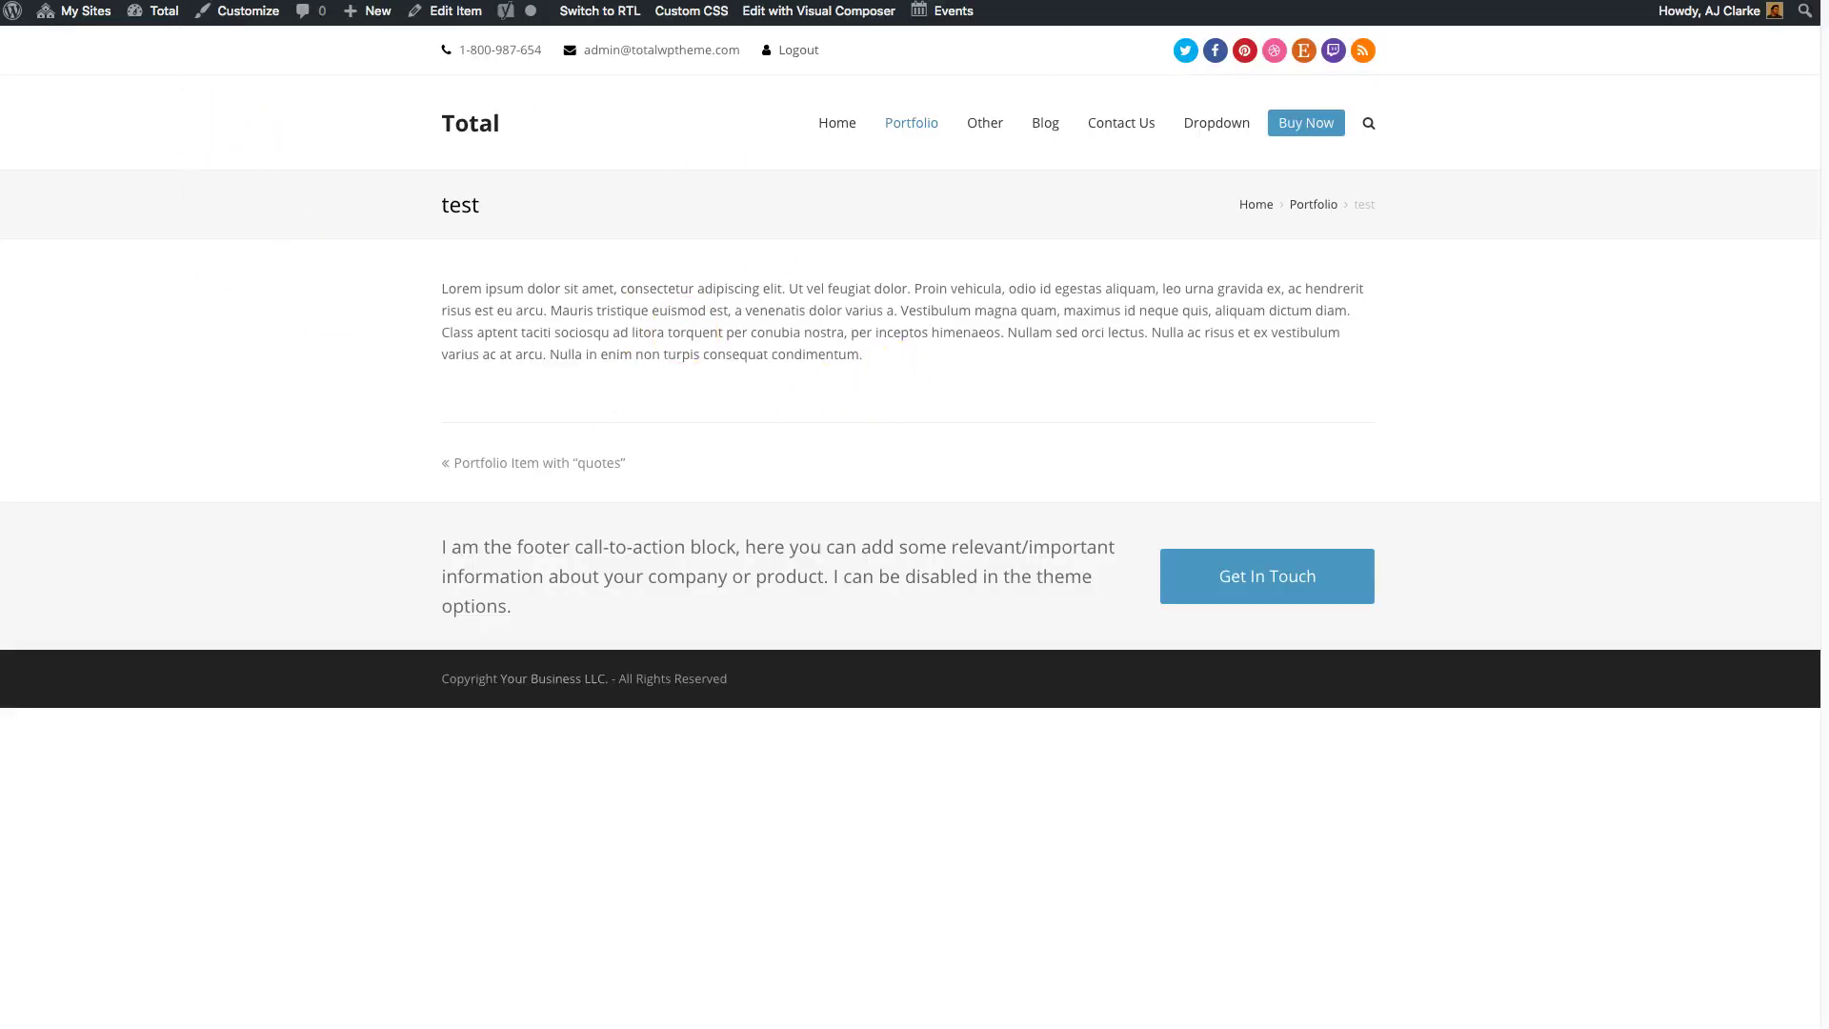
Step: In the Customizer's Portfolio Single settings, set the dynamic template to Portfolio Post Layout, then save and publish
left_click(223, 26)
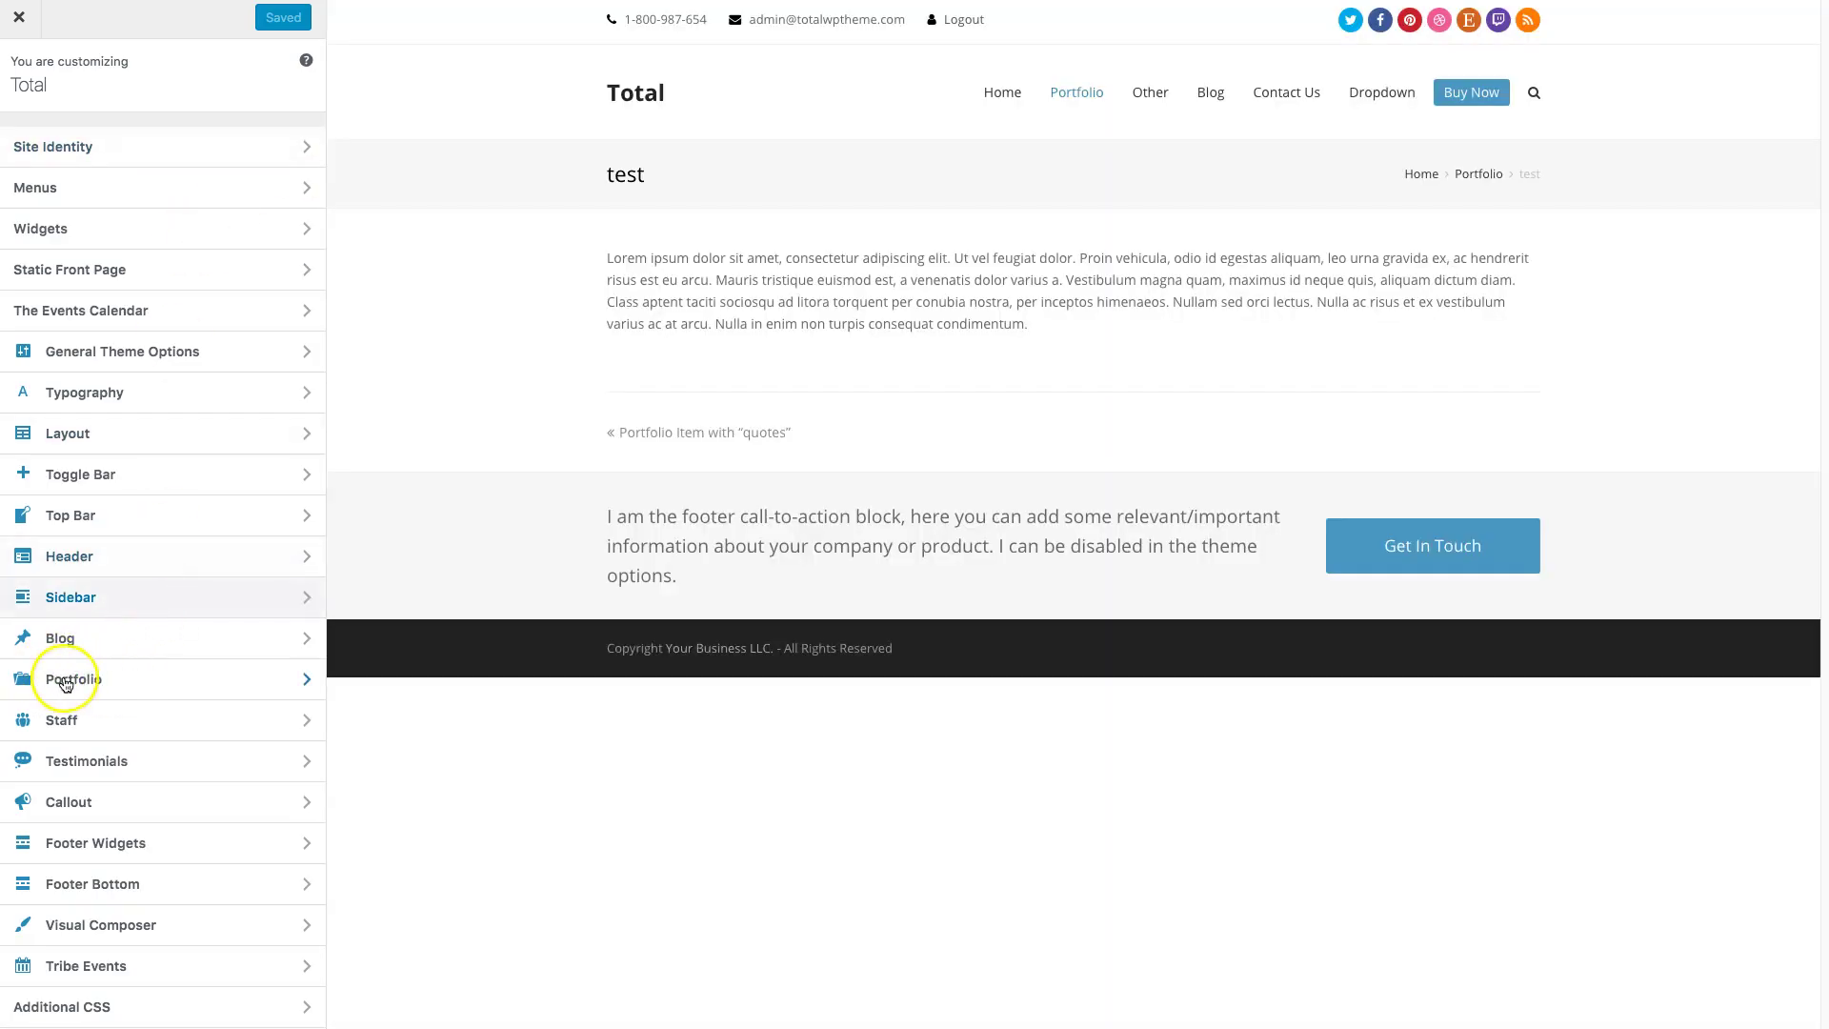
left_click(76, 680)
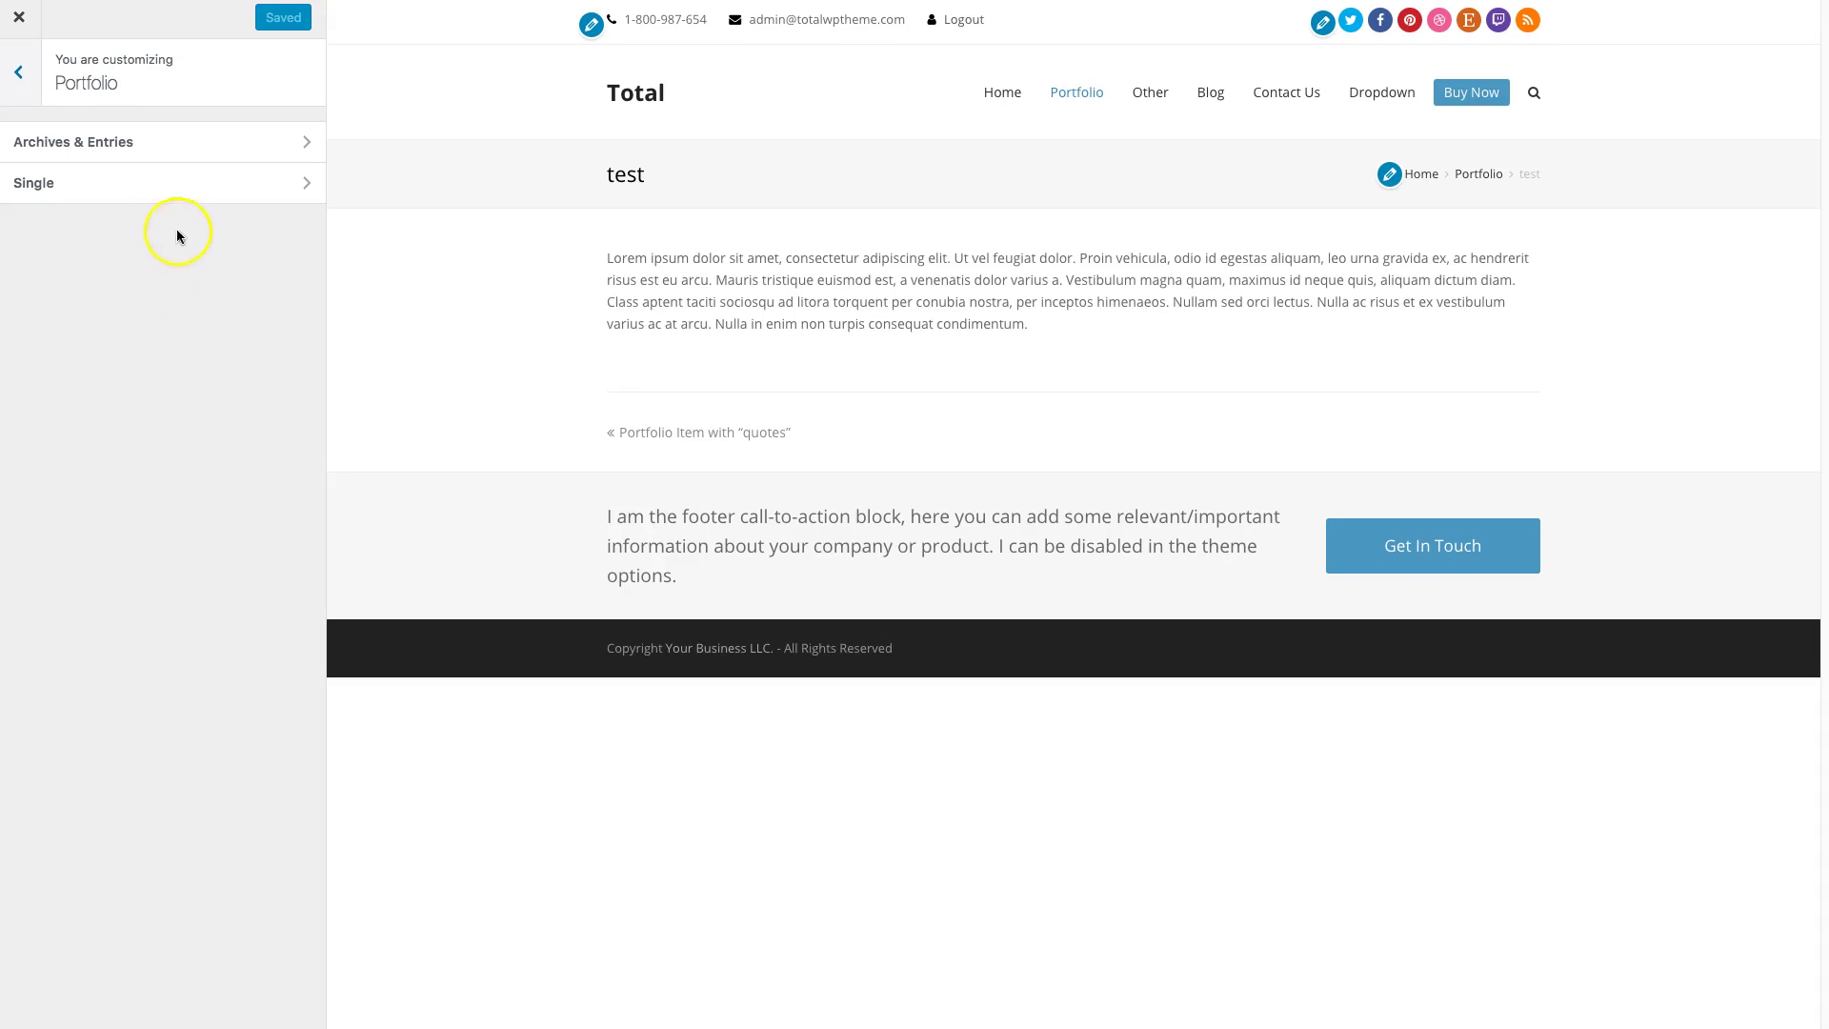
left_click(178, 195)
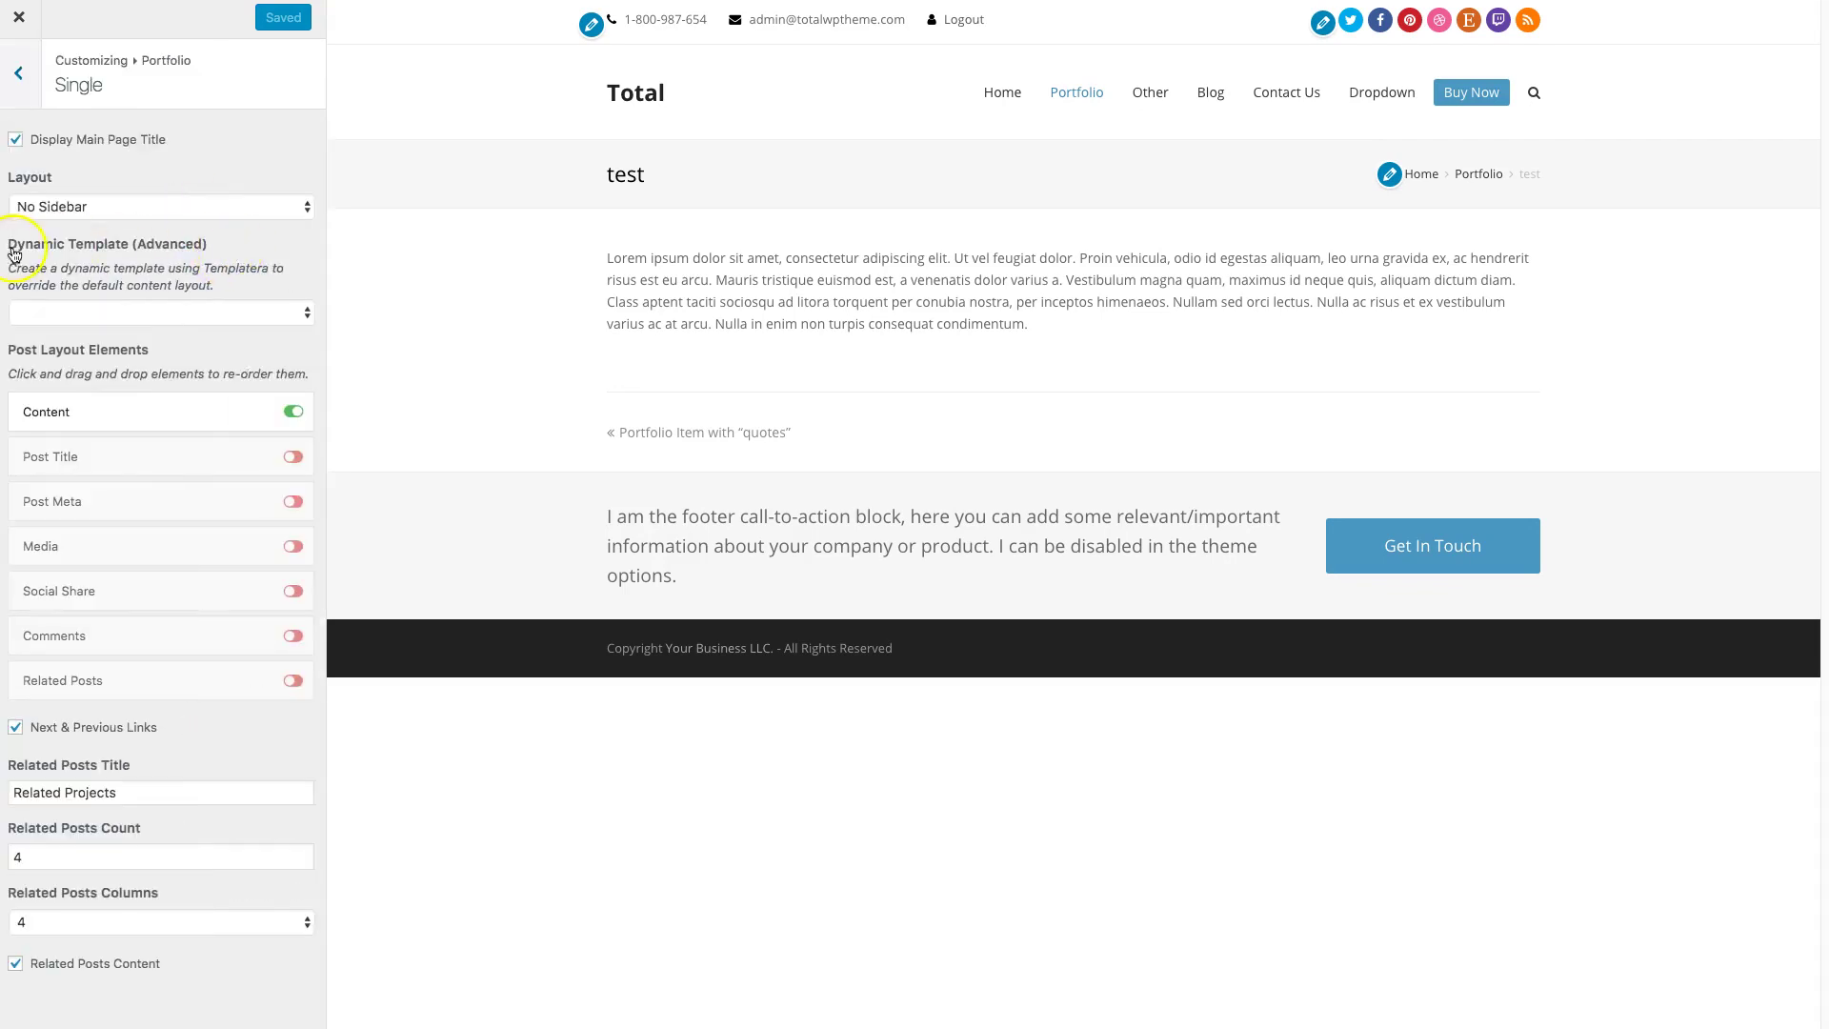
left_click(146, 313)
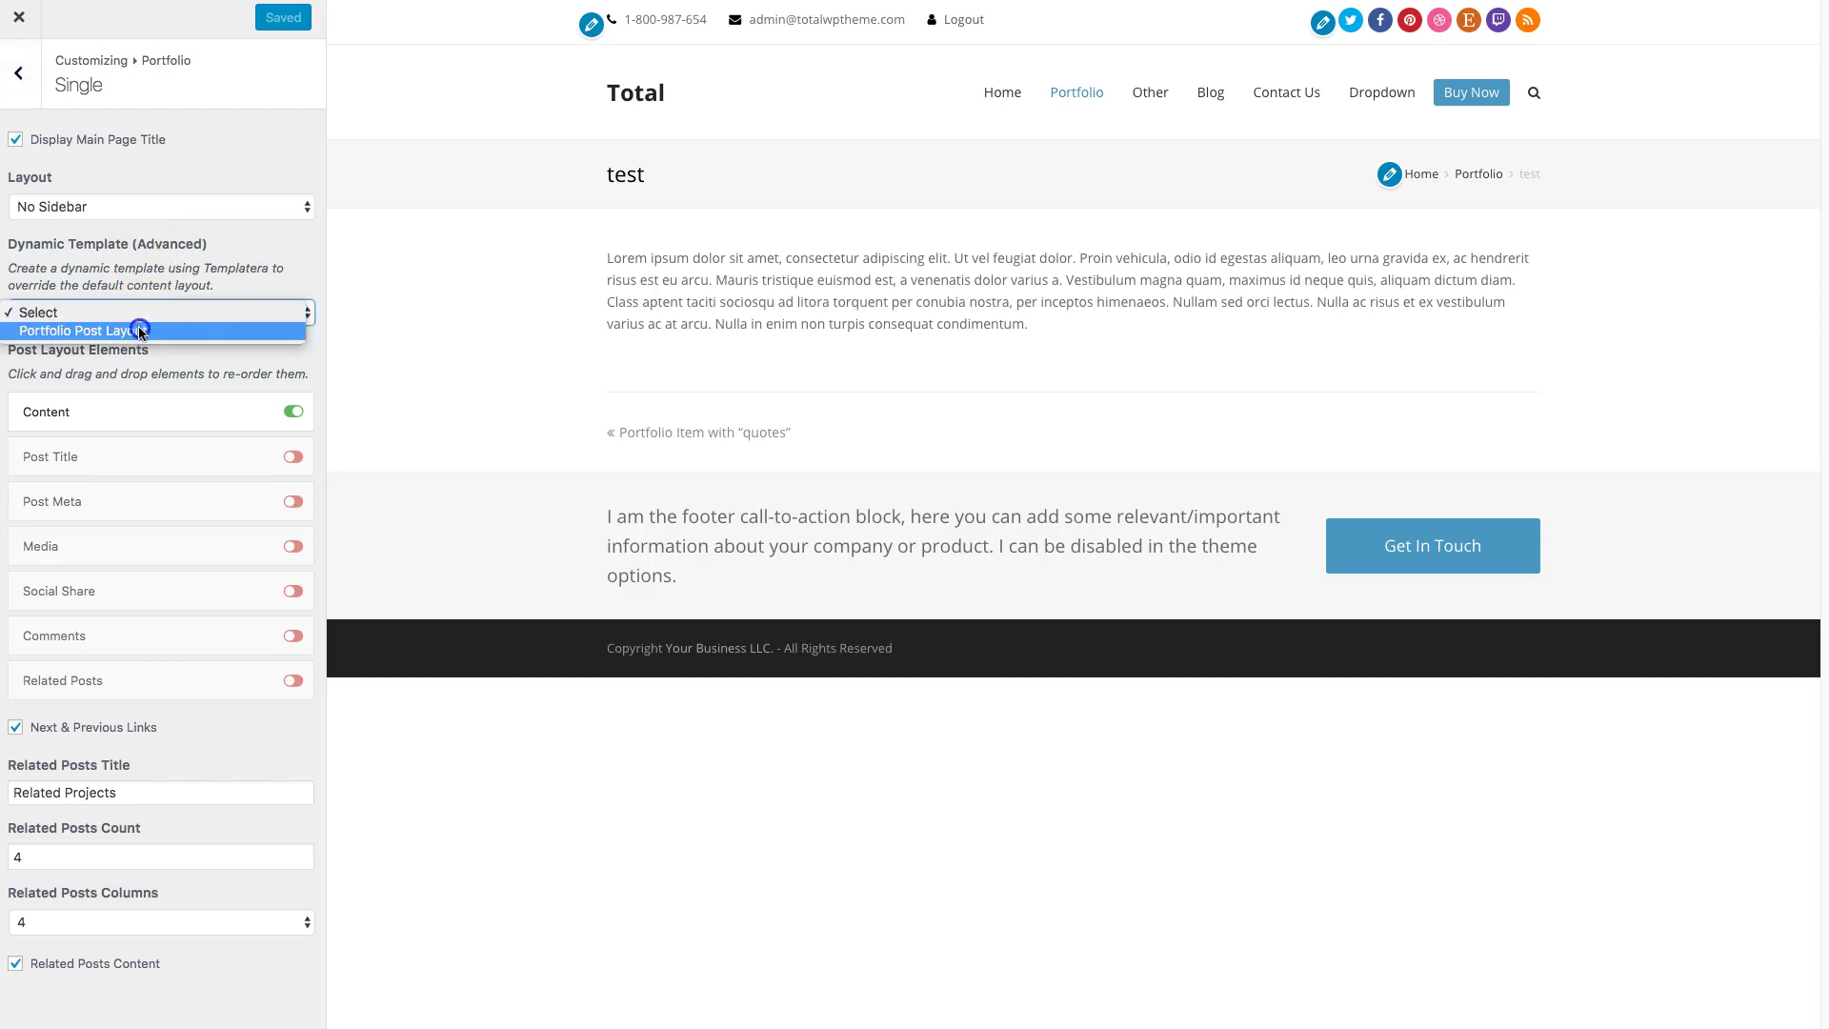
left_click(140, 331)
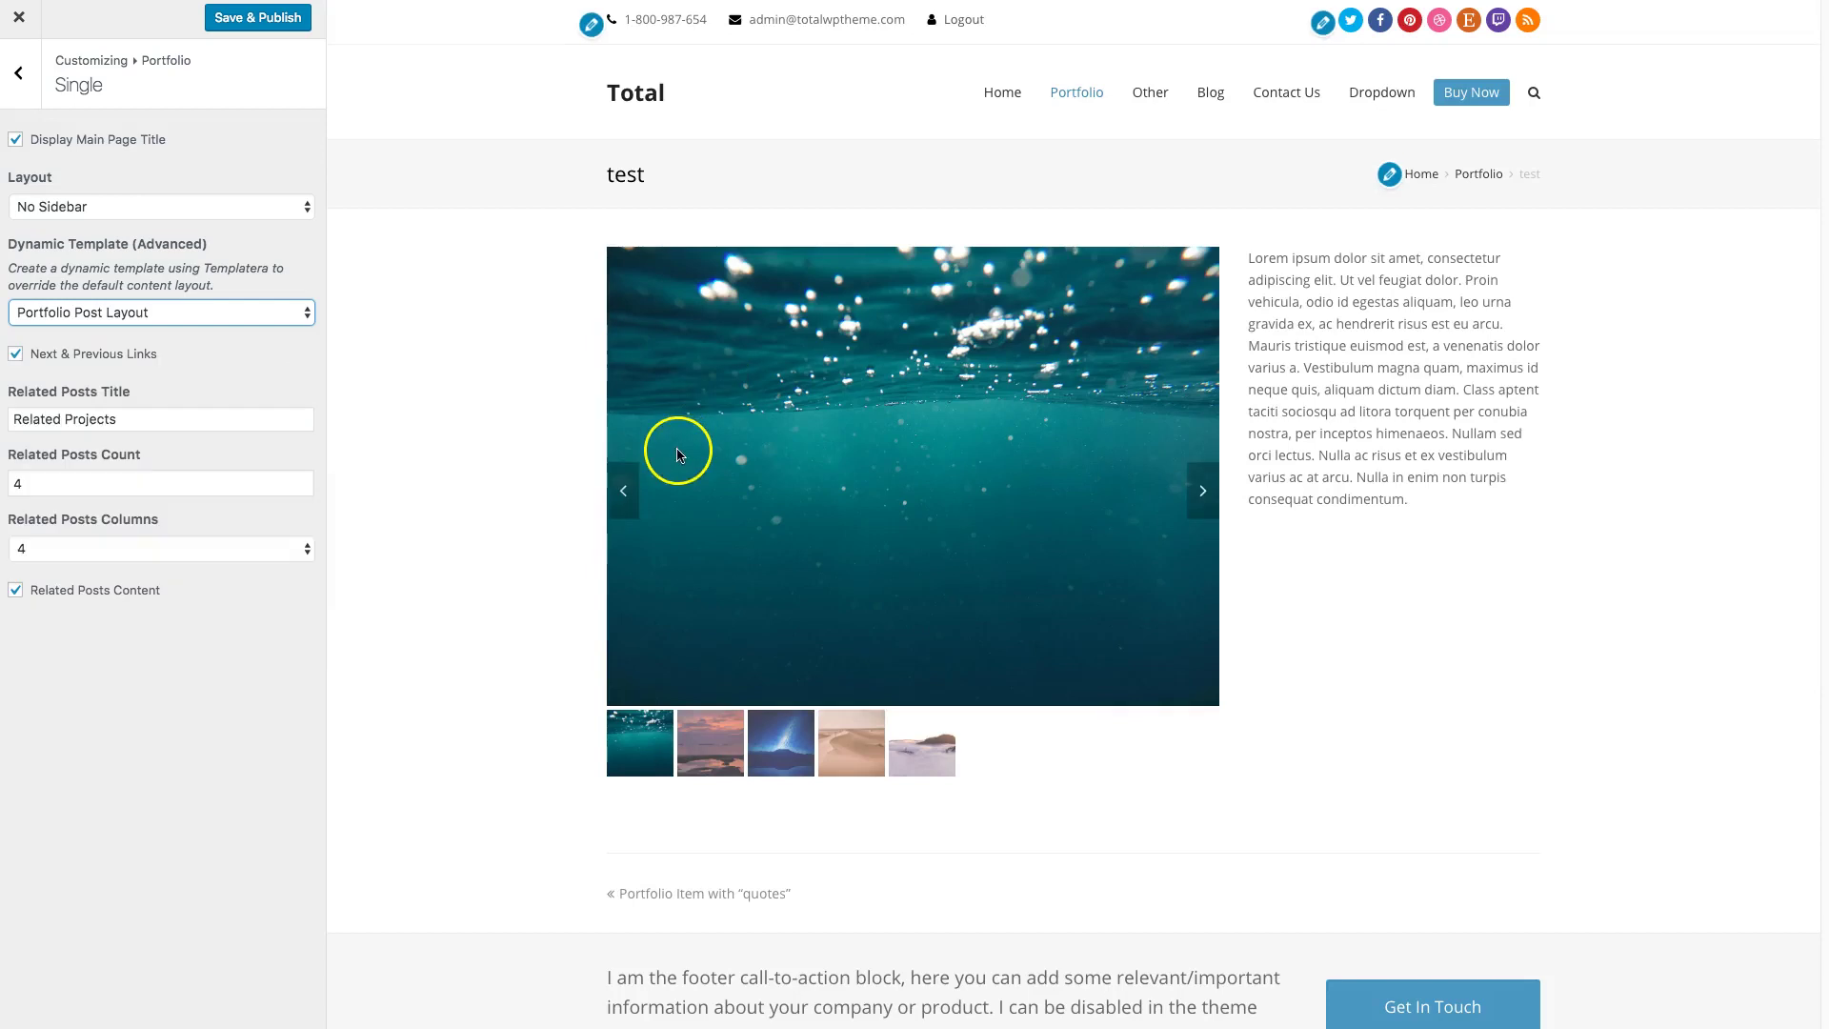
left_click(1202, 489)
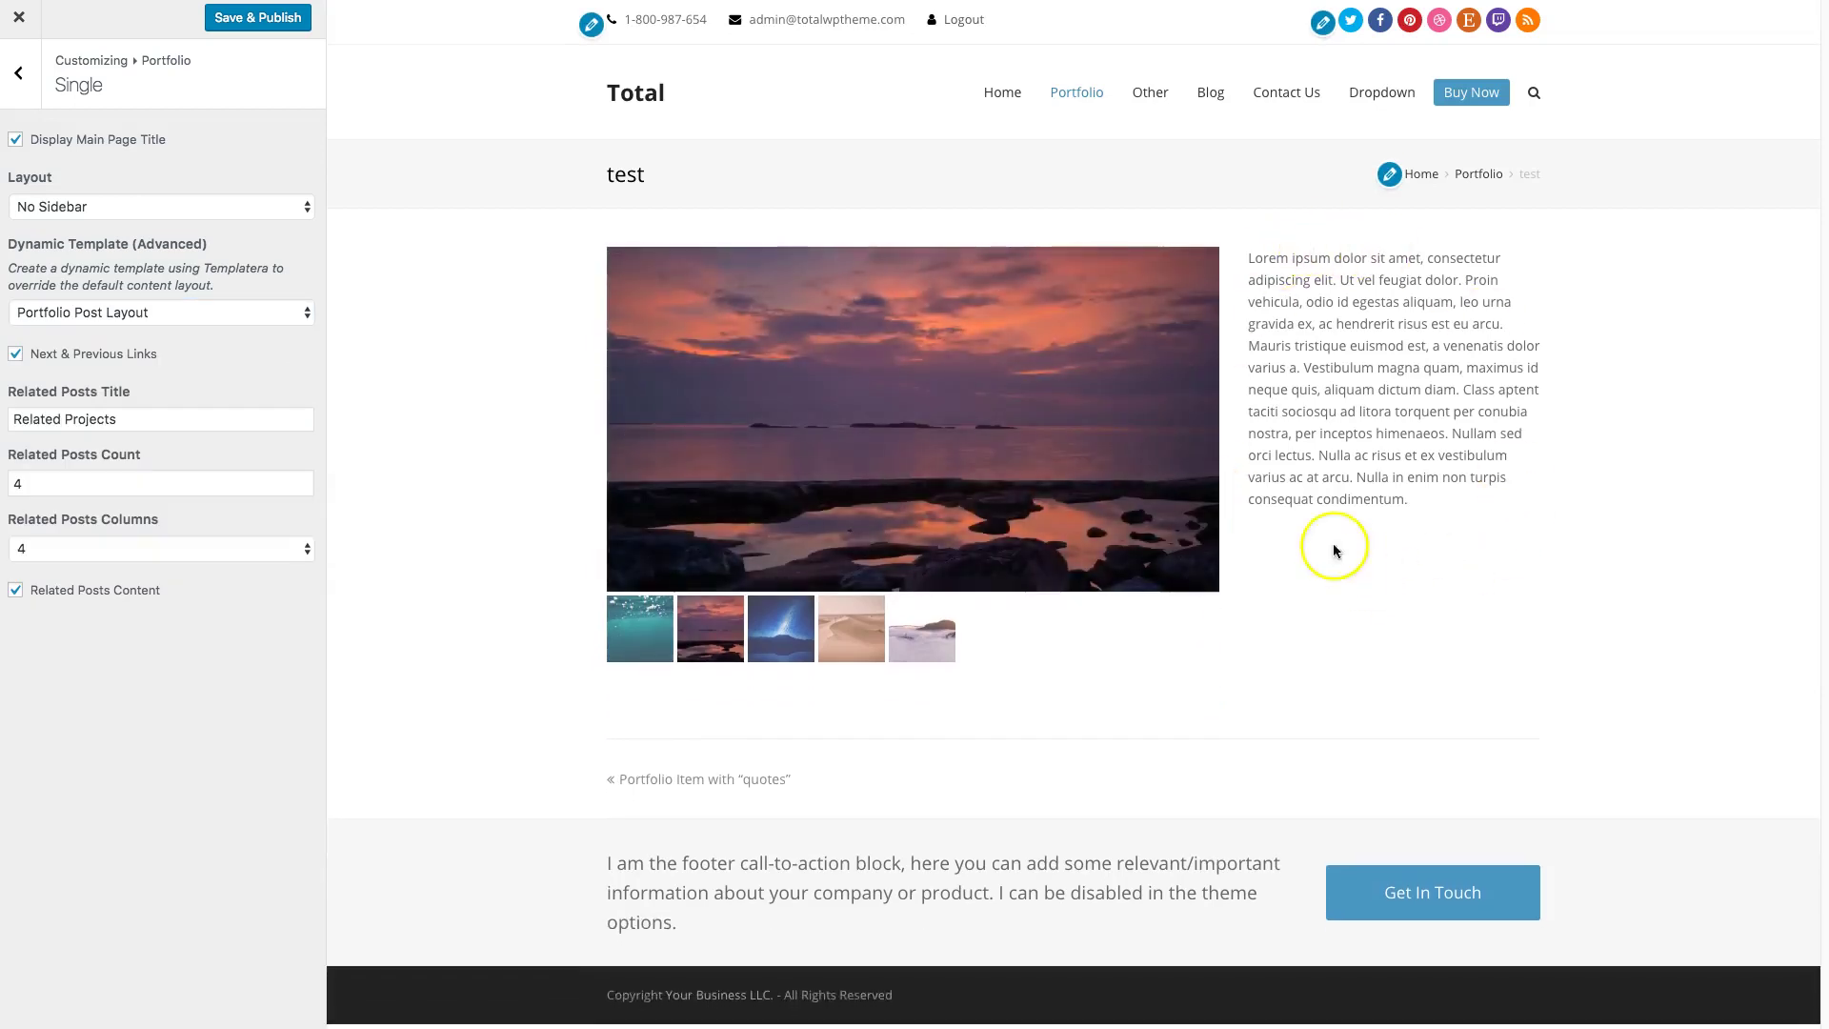
left_click(276, 18)
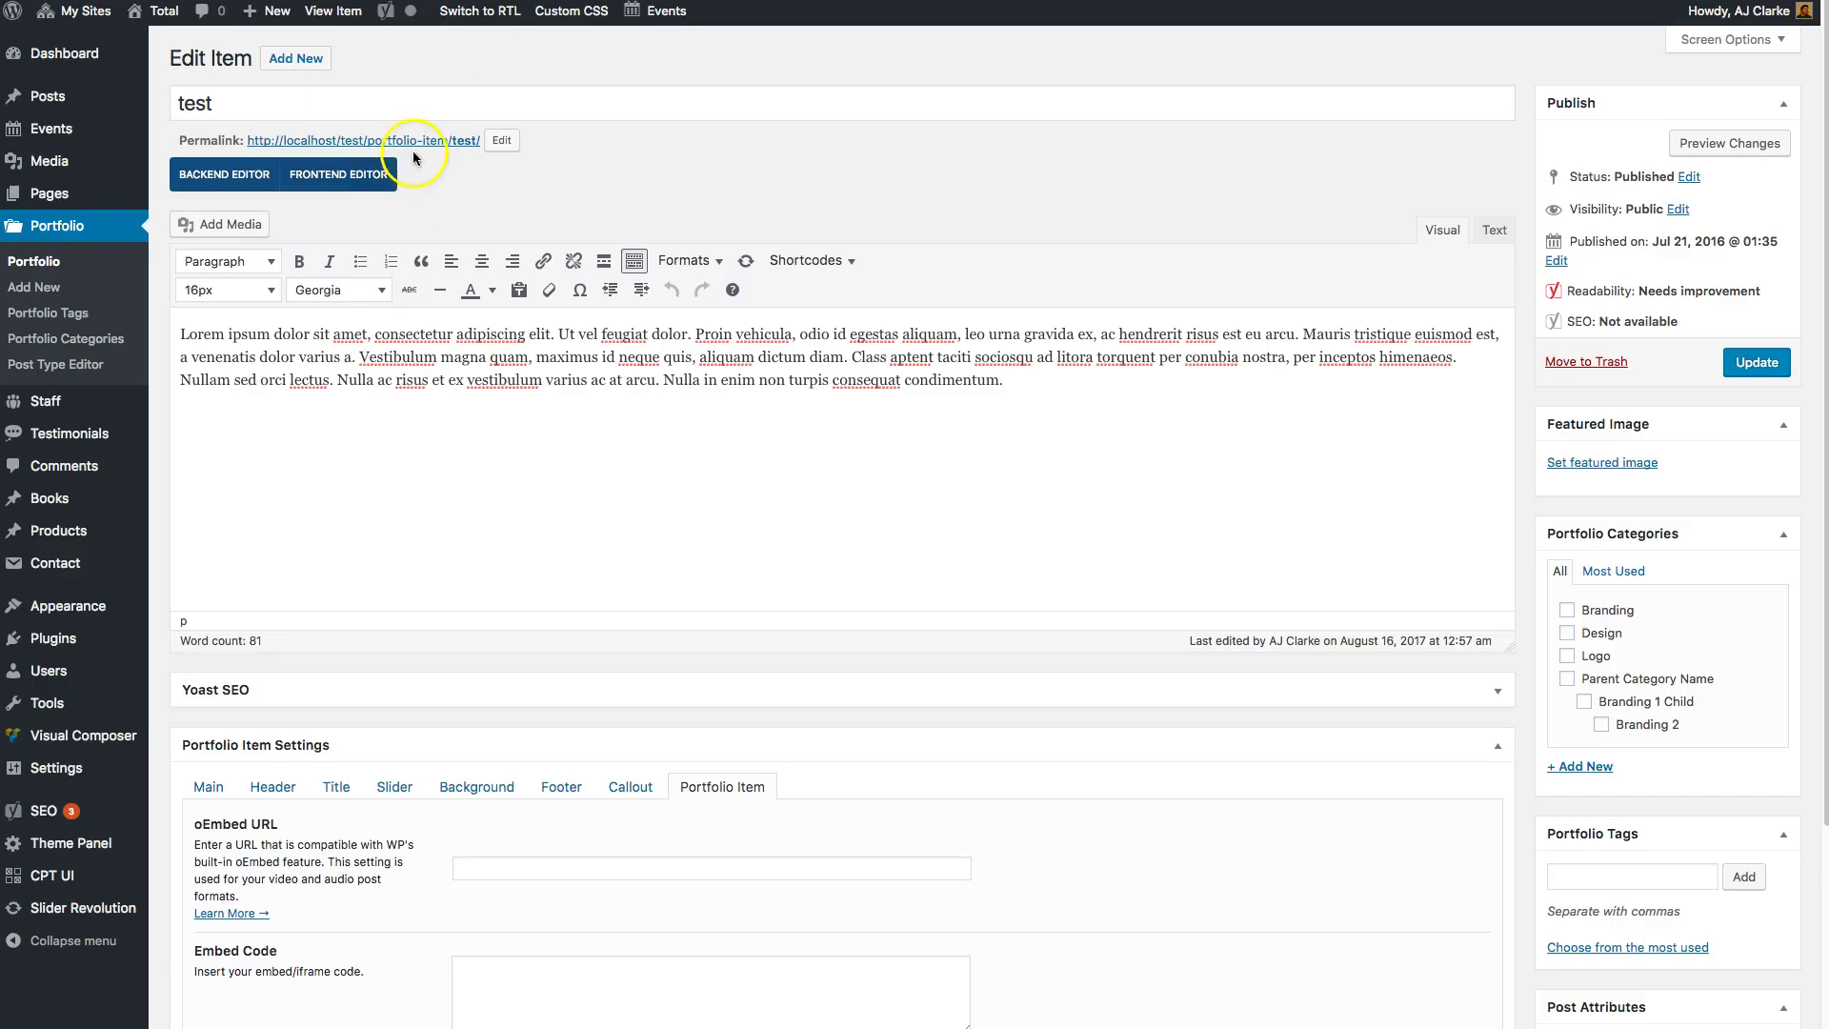
Step: Open the test portfolio item's live page, hide its edit buttons and check the gallery slider and text layout
right_click(425, 141)
left_click(448, 233)
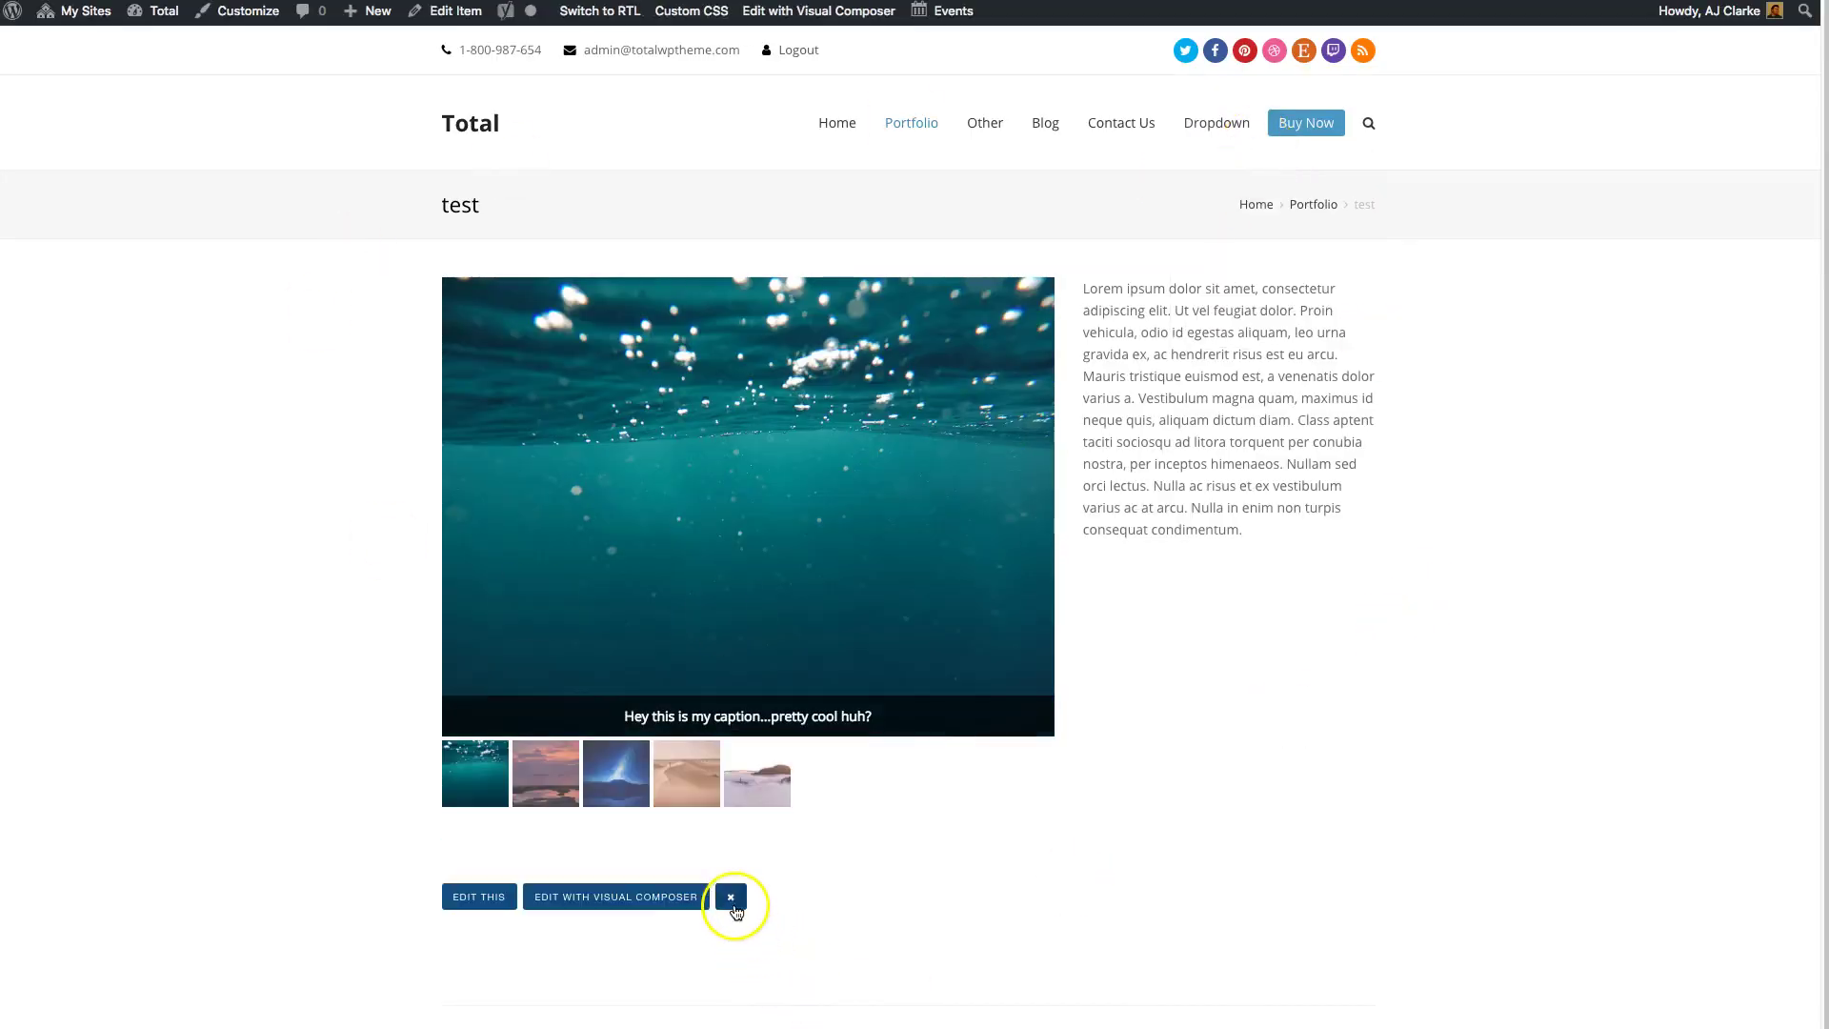
left_click(730, 896)
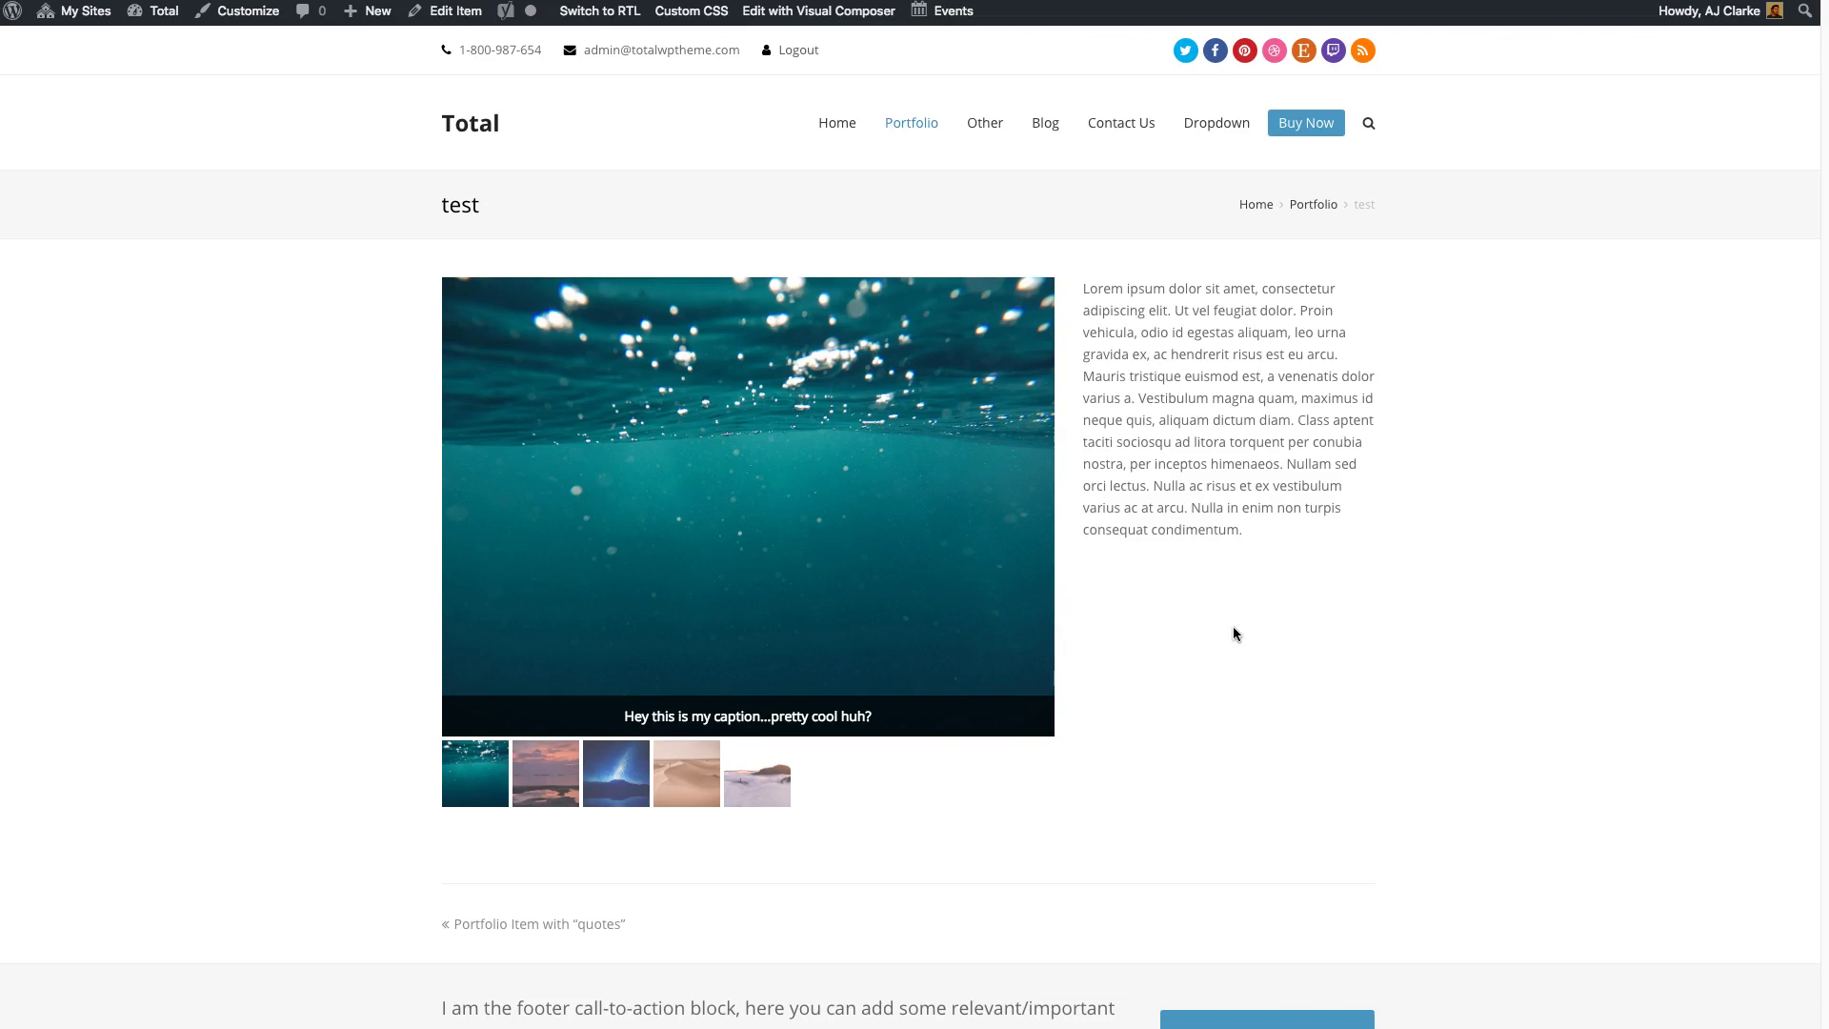
left_click(1225, 638)
left_click_drag(884, 583, 667, 564)
left_click_drag(847, 534, 714, 524)
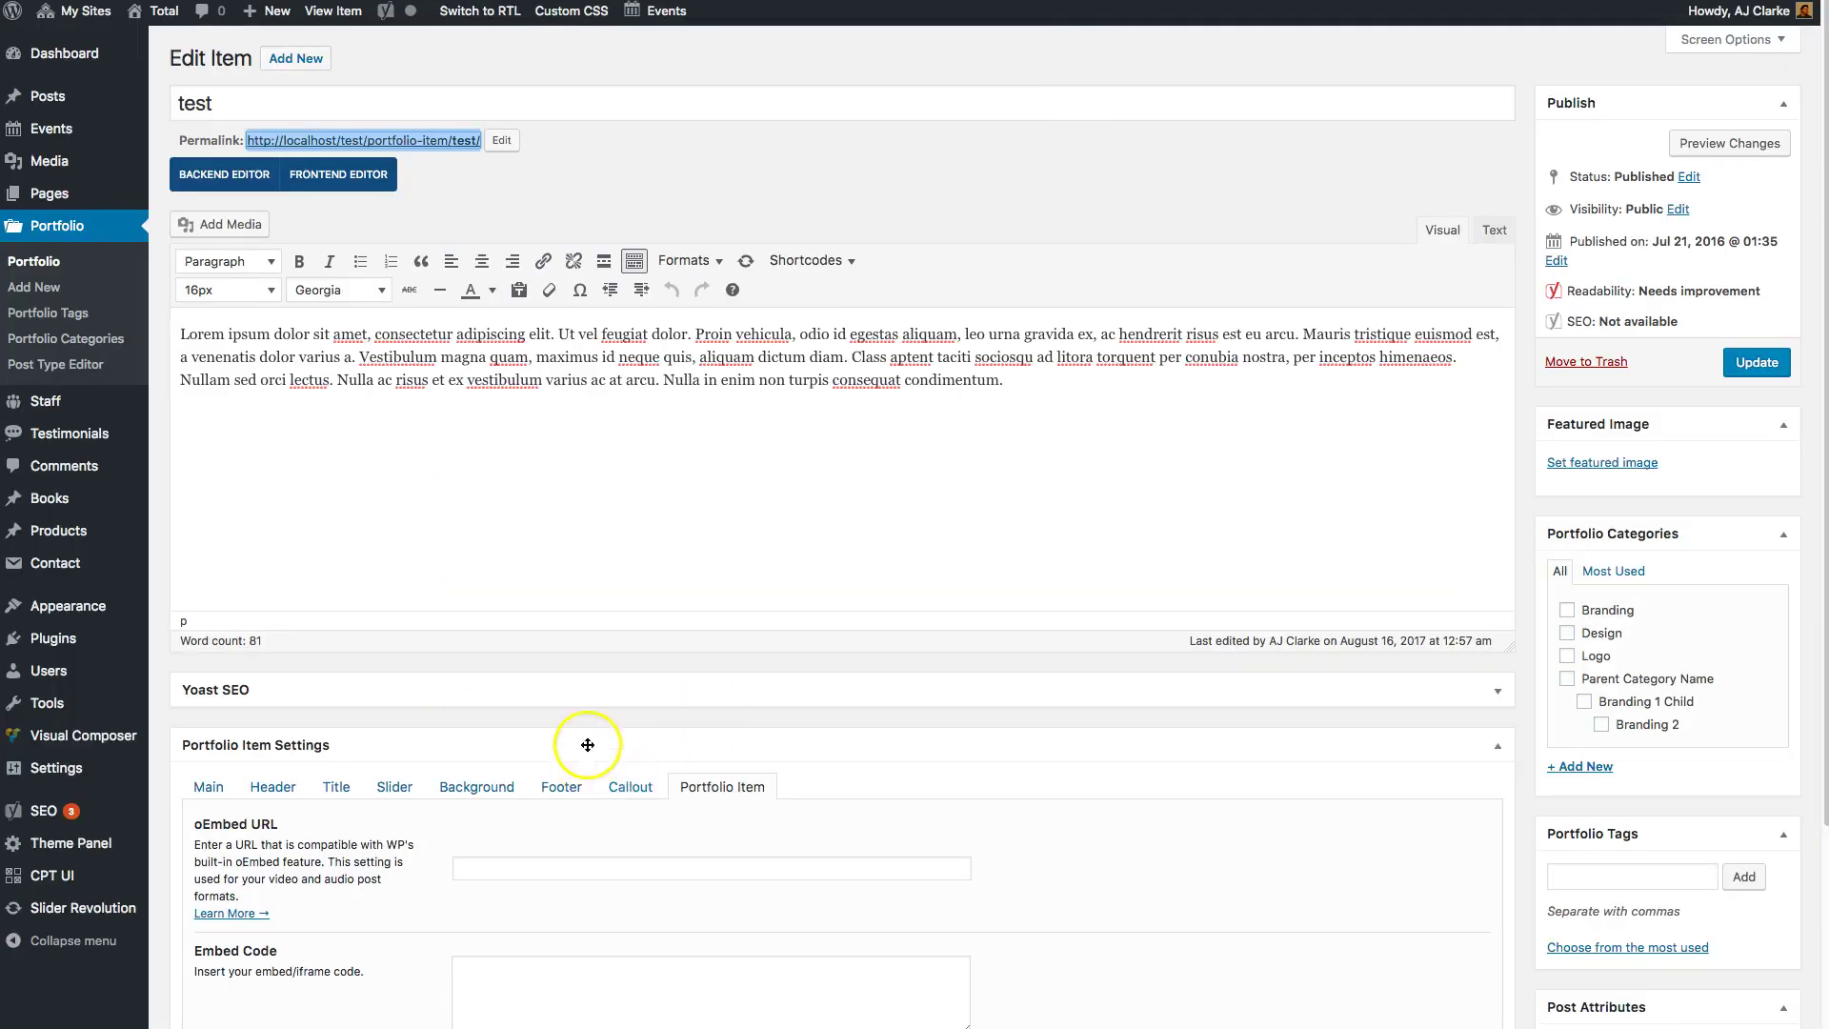
Step: Collapse the test item's Portfolio Item Settings and remove all five images from its image gallery
left_click(592, 747)
scroll(592, 805, "down", 3)
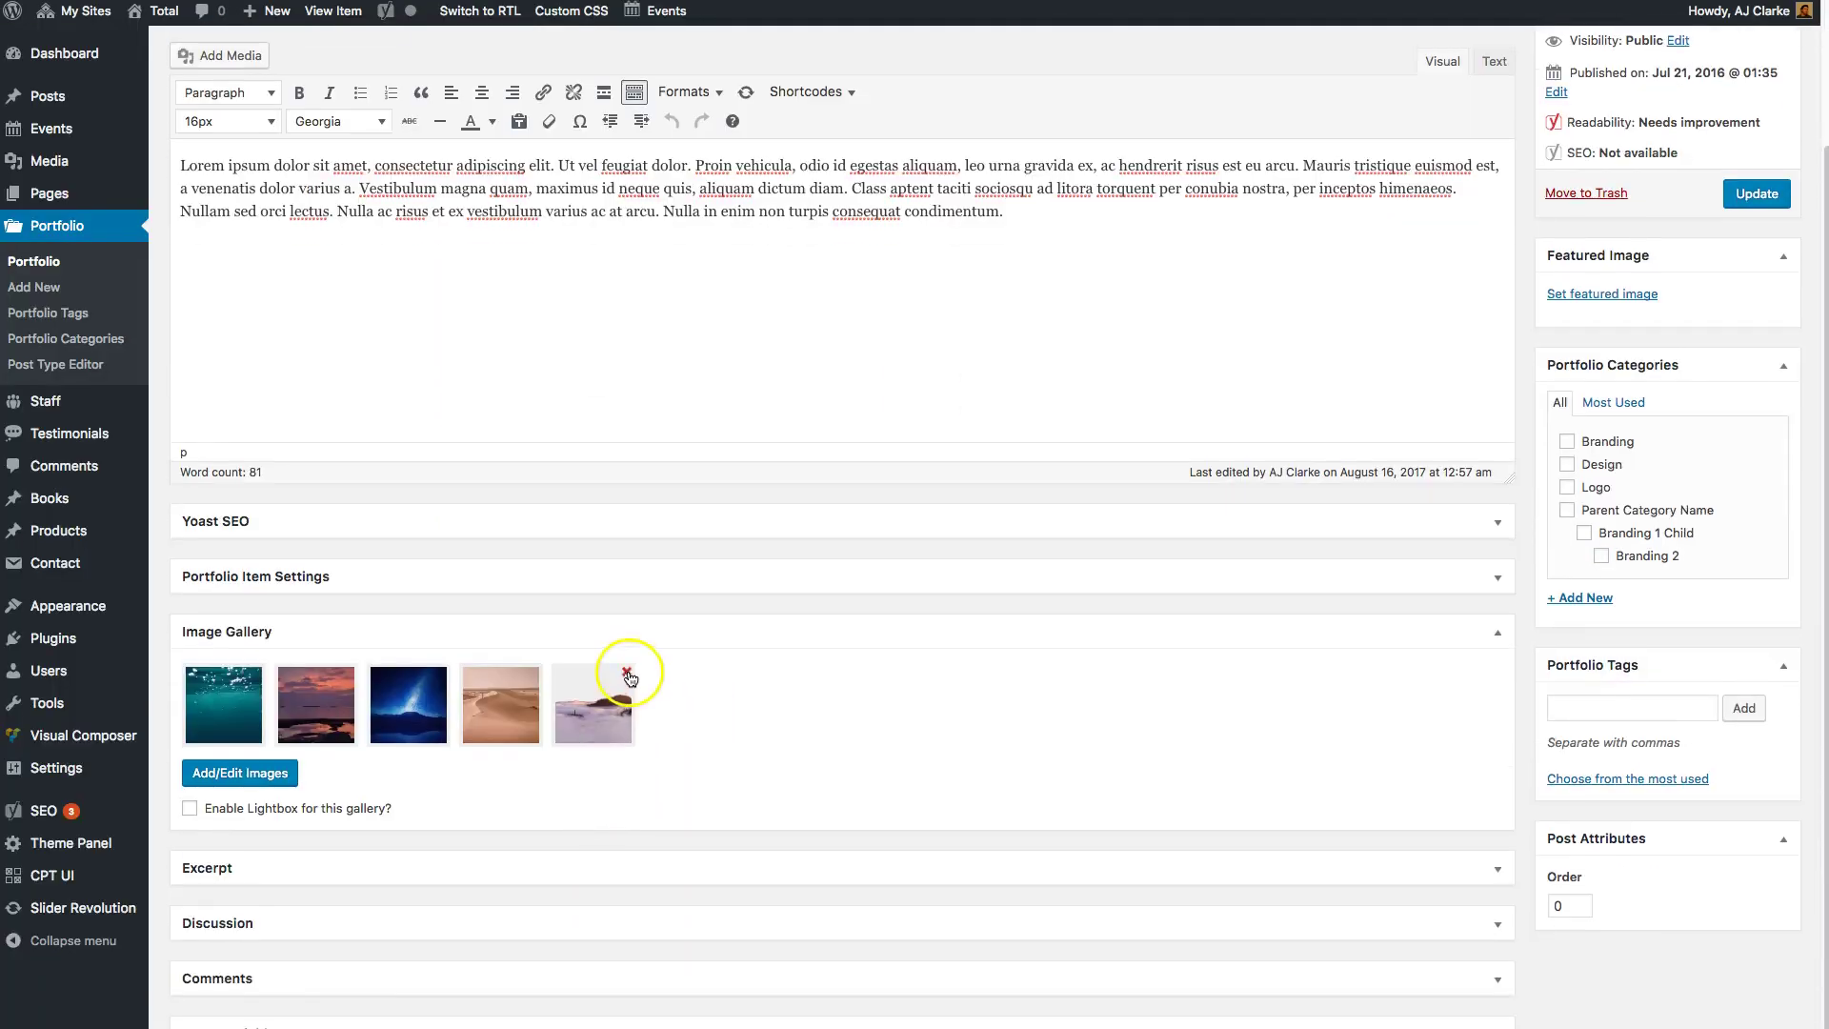
left_click(258, 678)
left_click(258, 679)
left_click(258, 678)
left_click(259, 678)
left_click(258, 678)
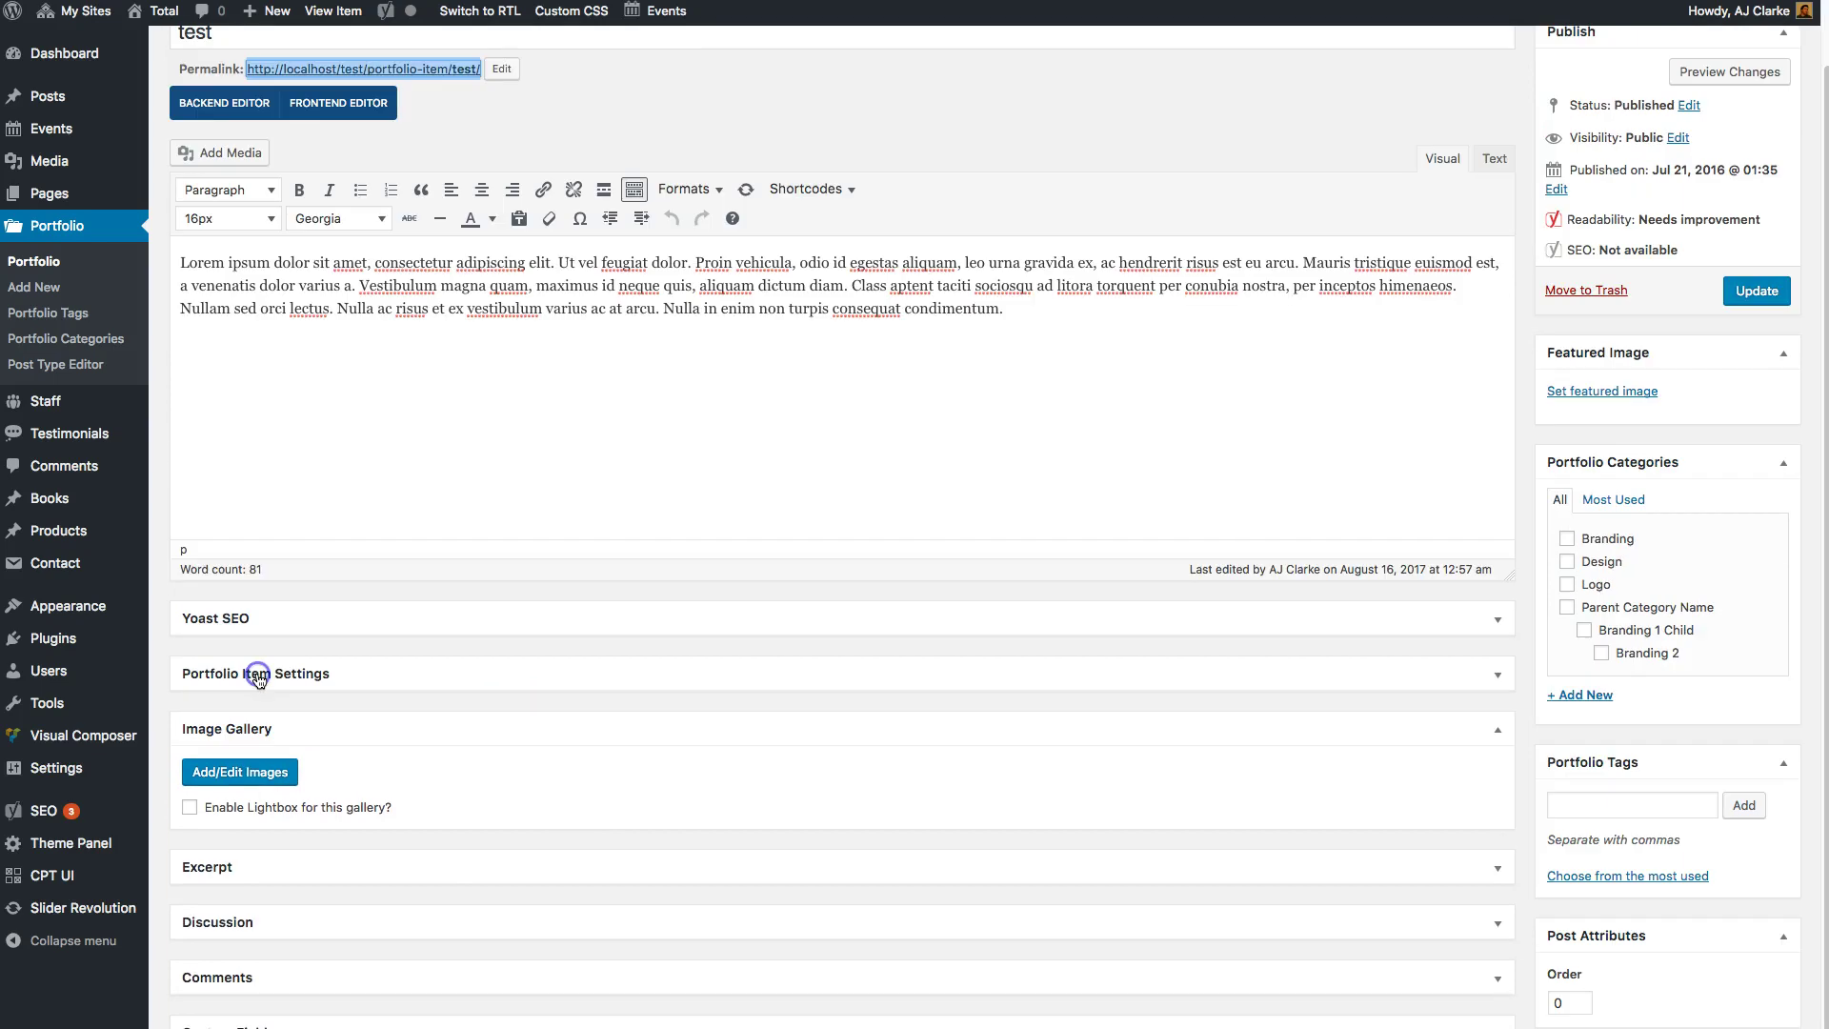
Step: Set dan-carlson-141263.jpg as the test item's featured image, update the item and check its live page with the edit buttons hidden
left_click(1638, 390)
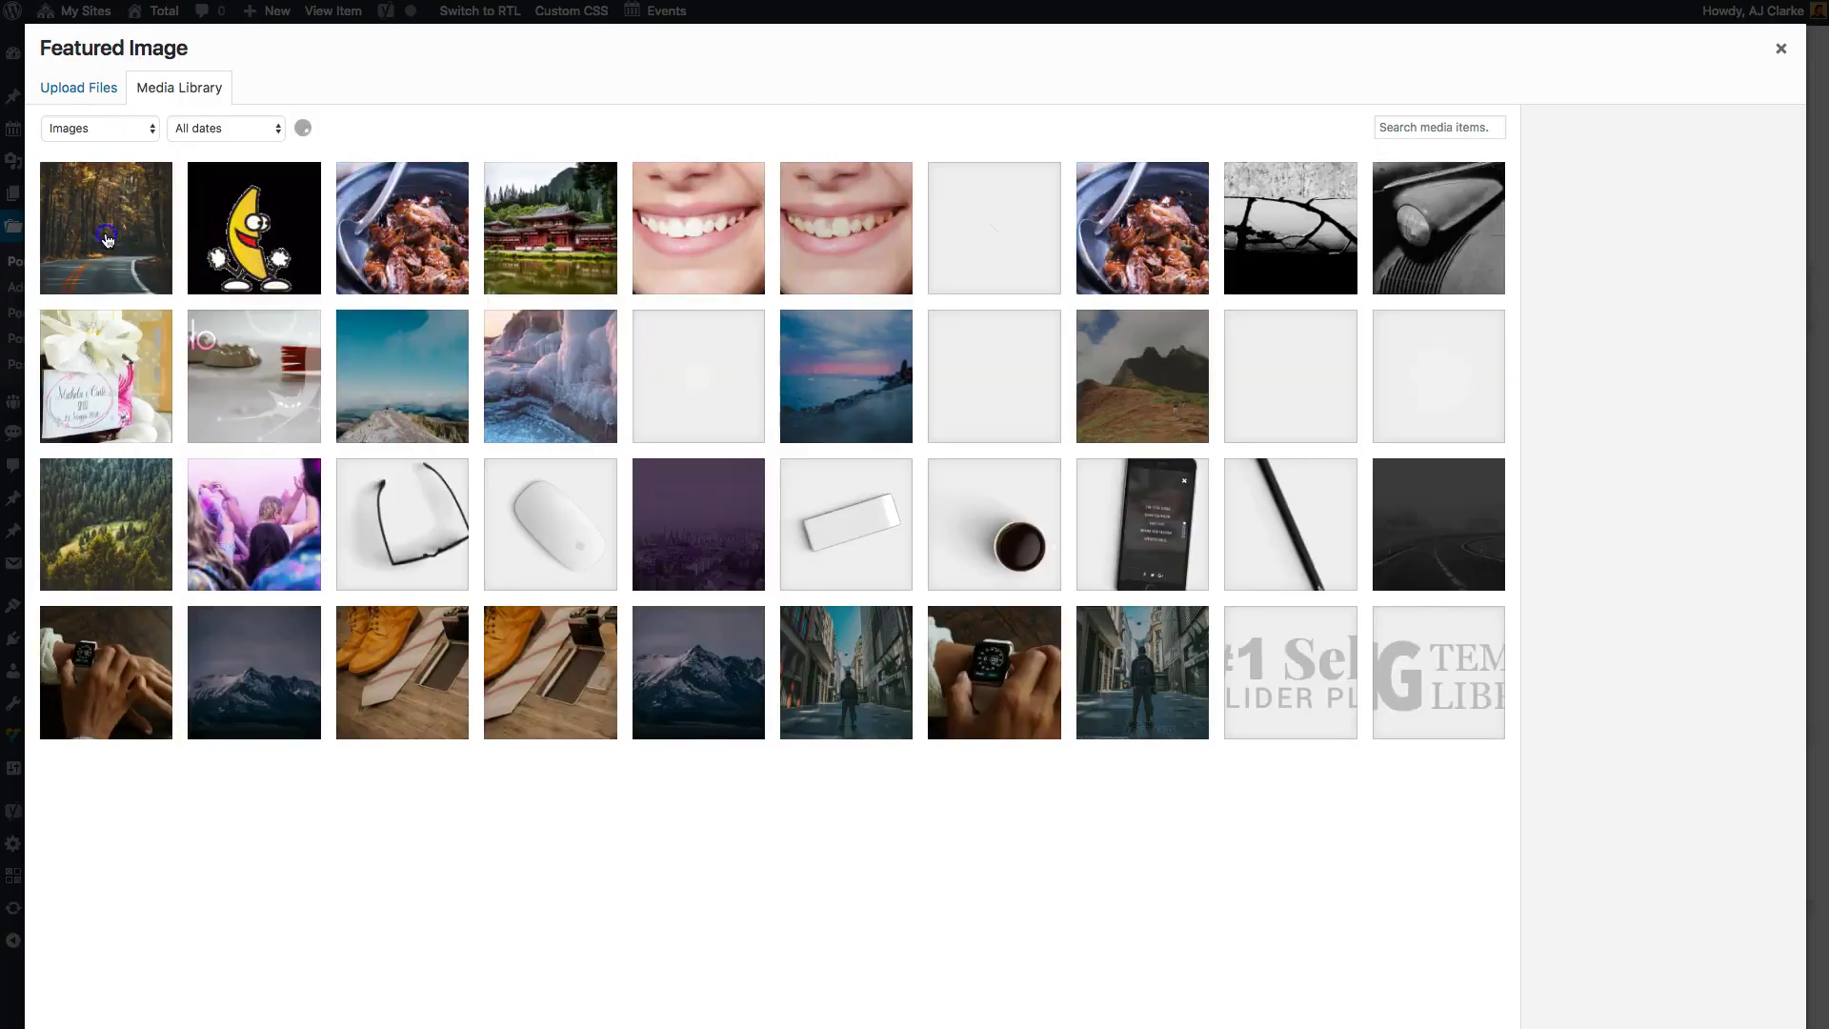
left_click(101, 234)
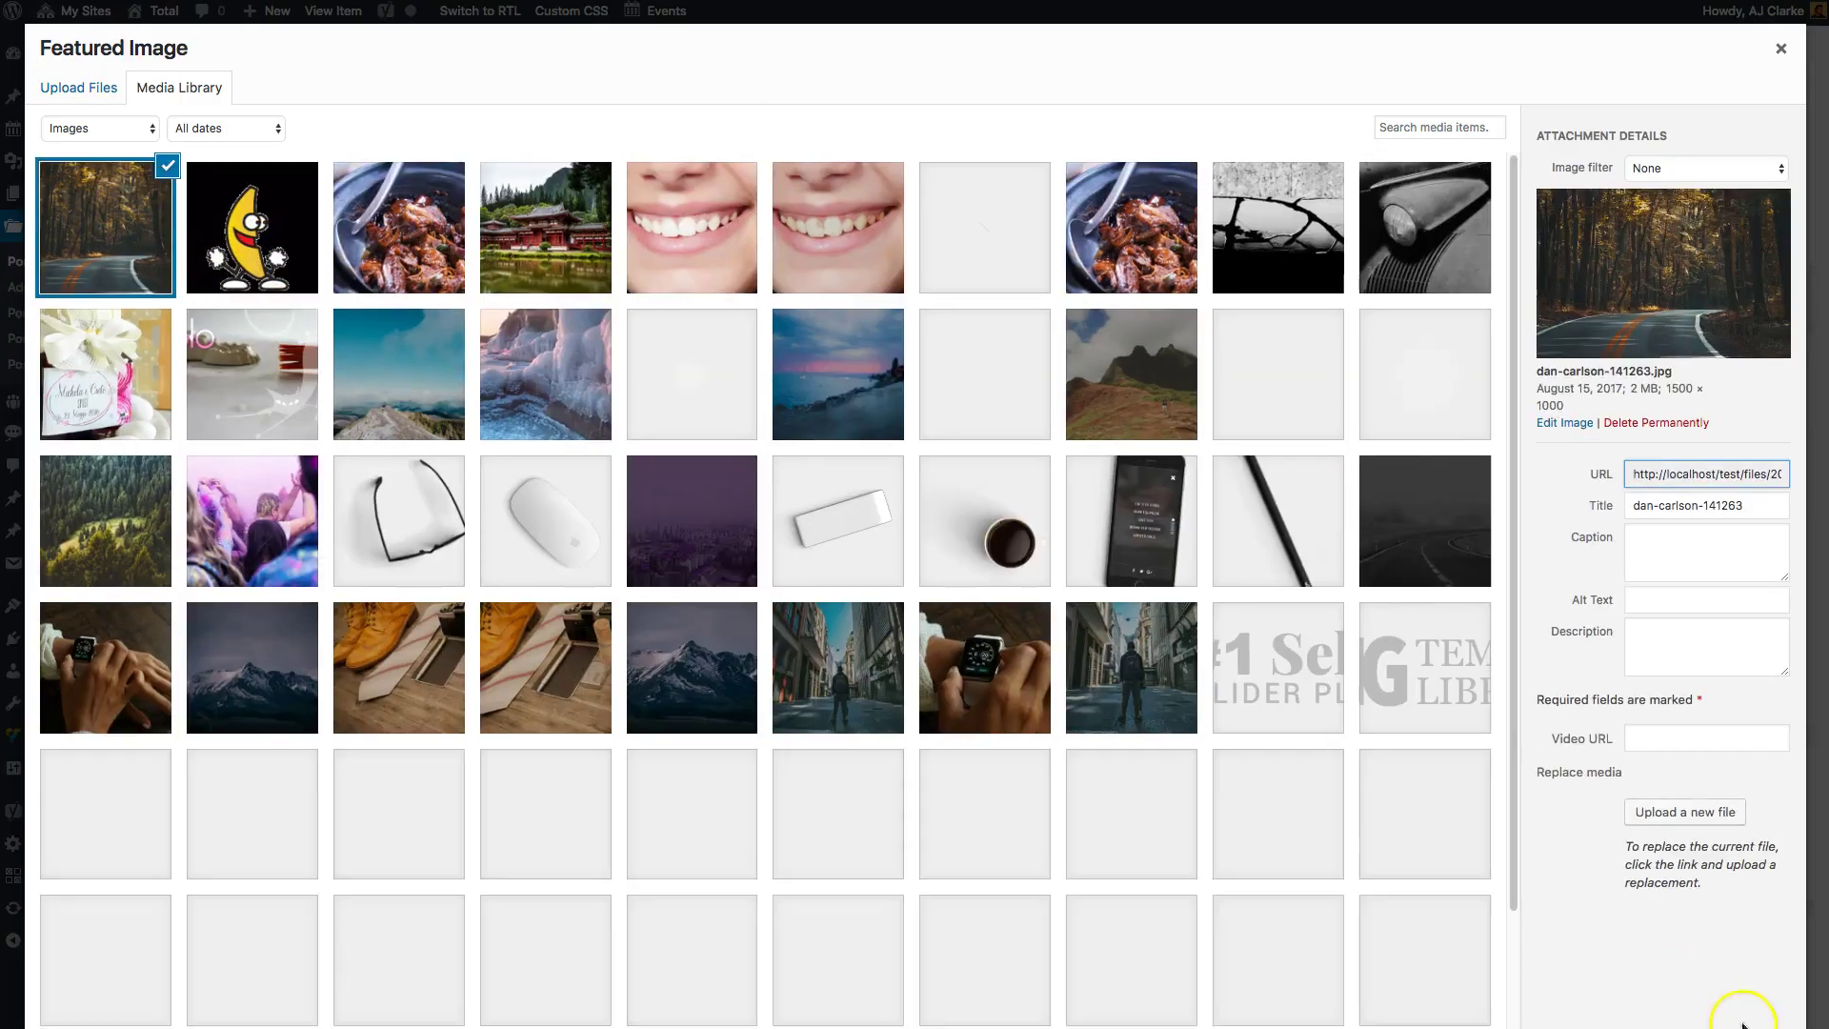
left_click(1744, 1025)
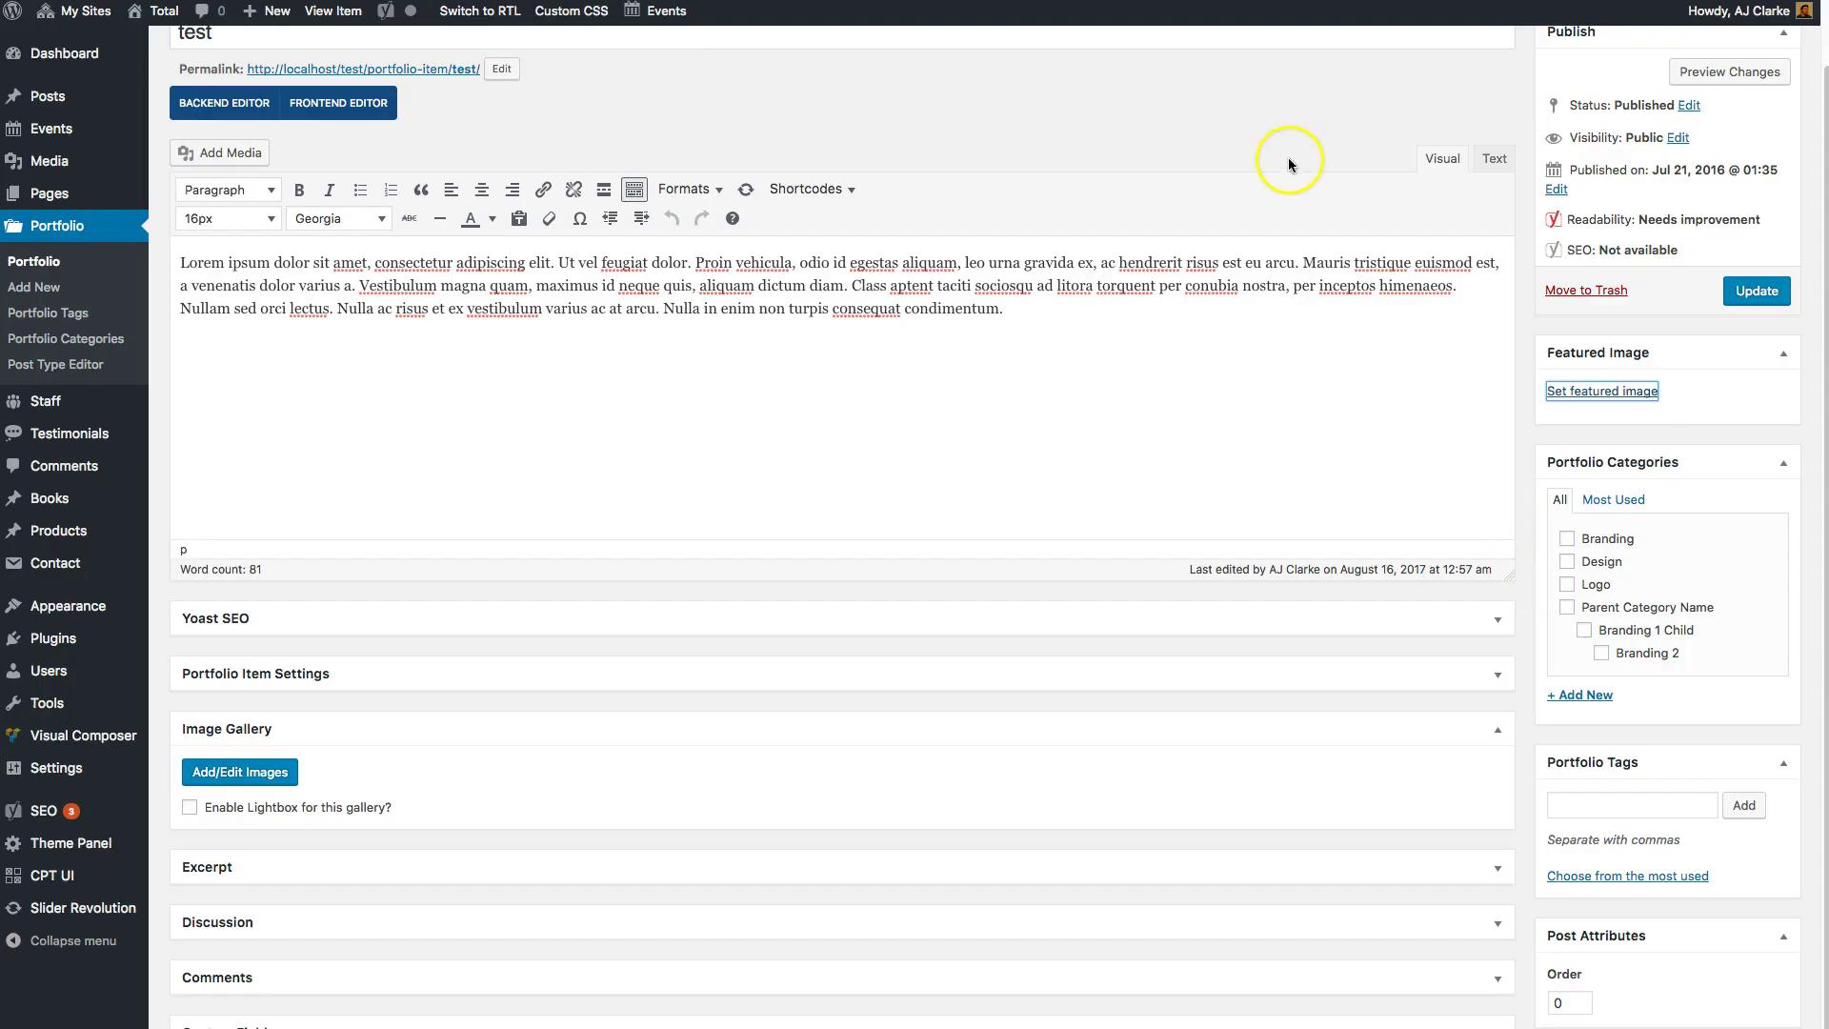
left_click(1757, 291)
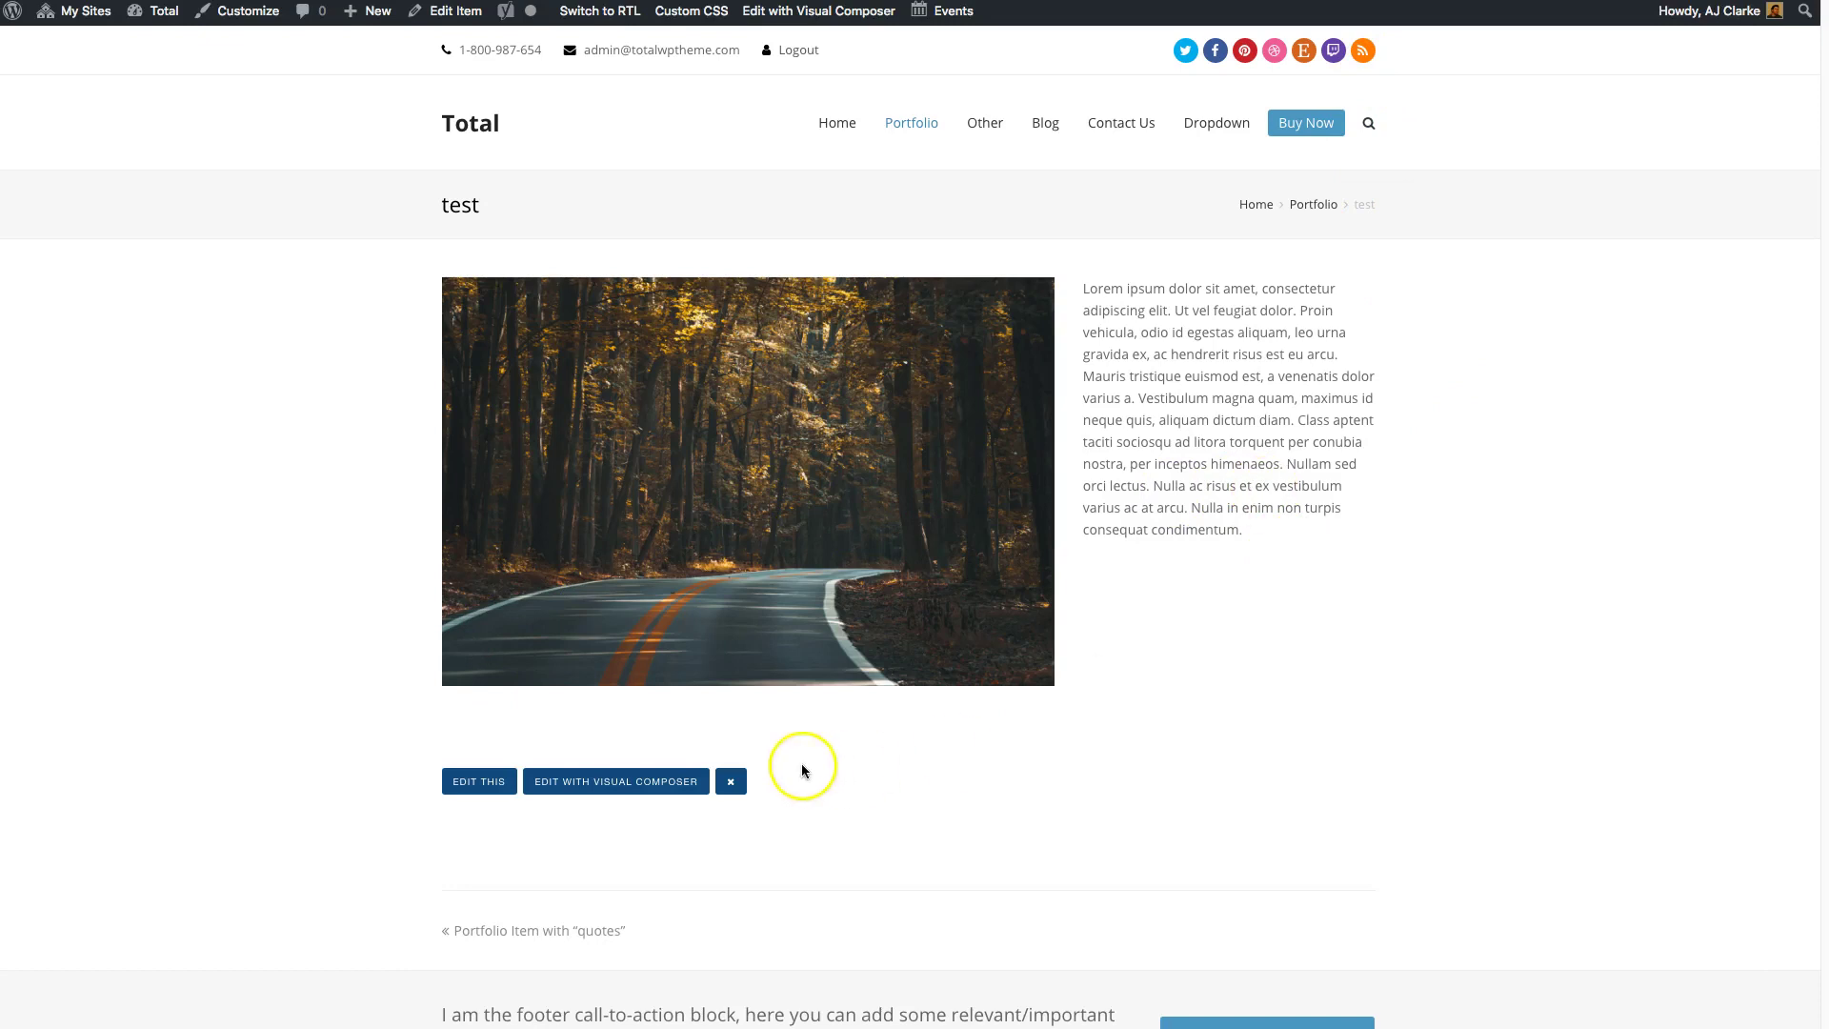
left_click(730, 781)
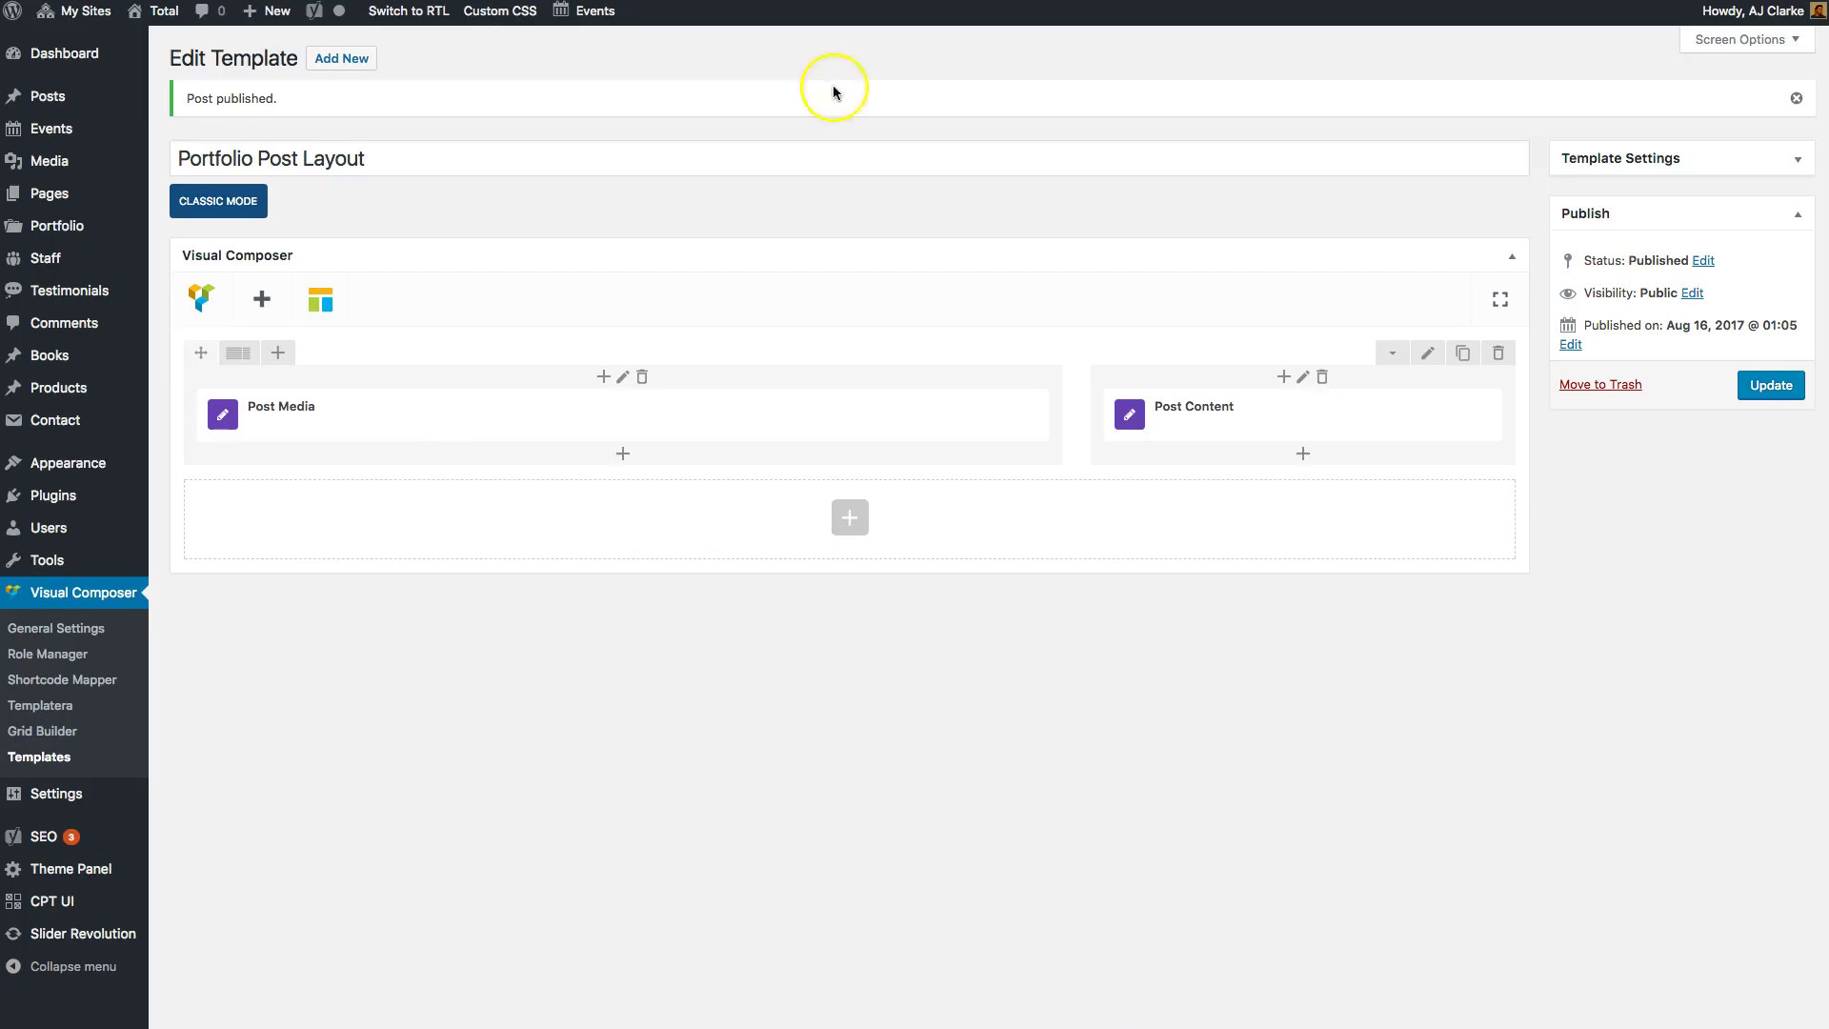
Step: Switch the template row to one column with a 30px Spacing element between Post Media and Post Content, and update the template
left_click(244, 354)
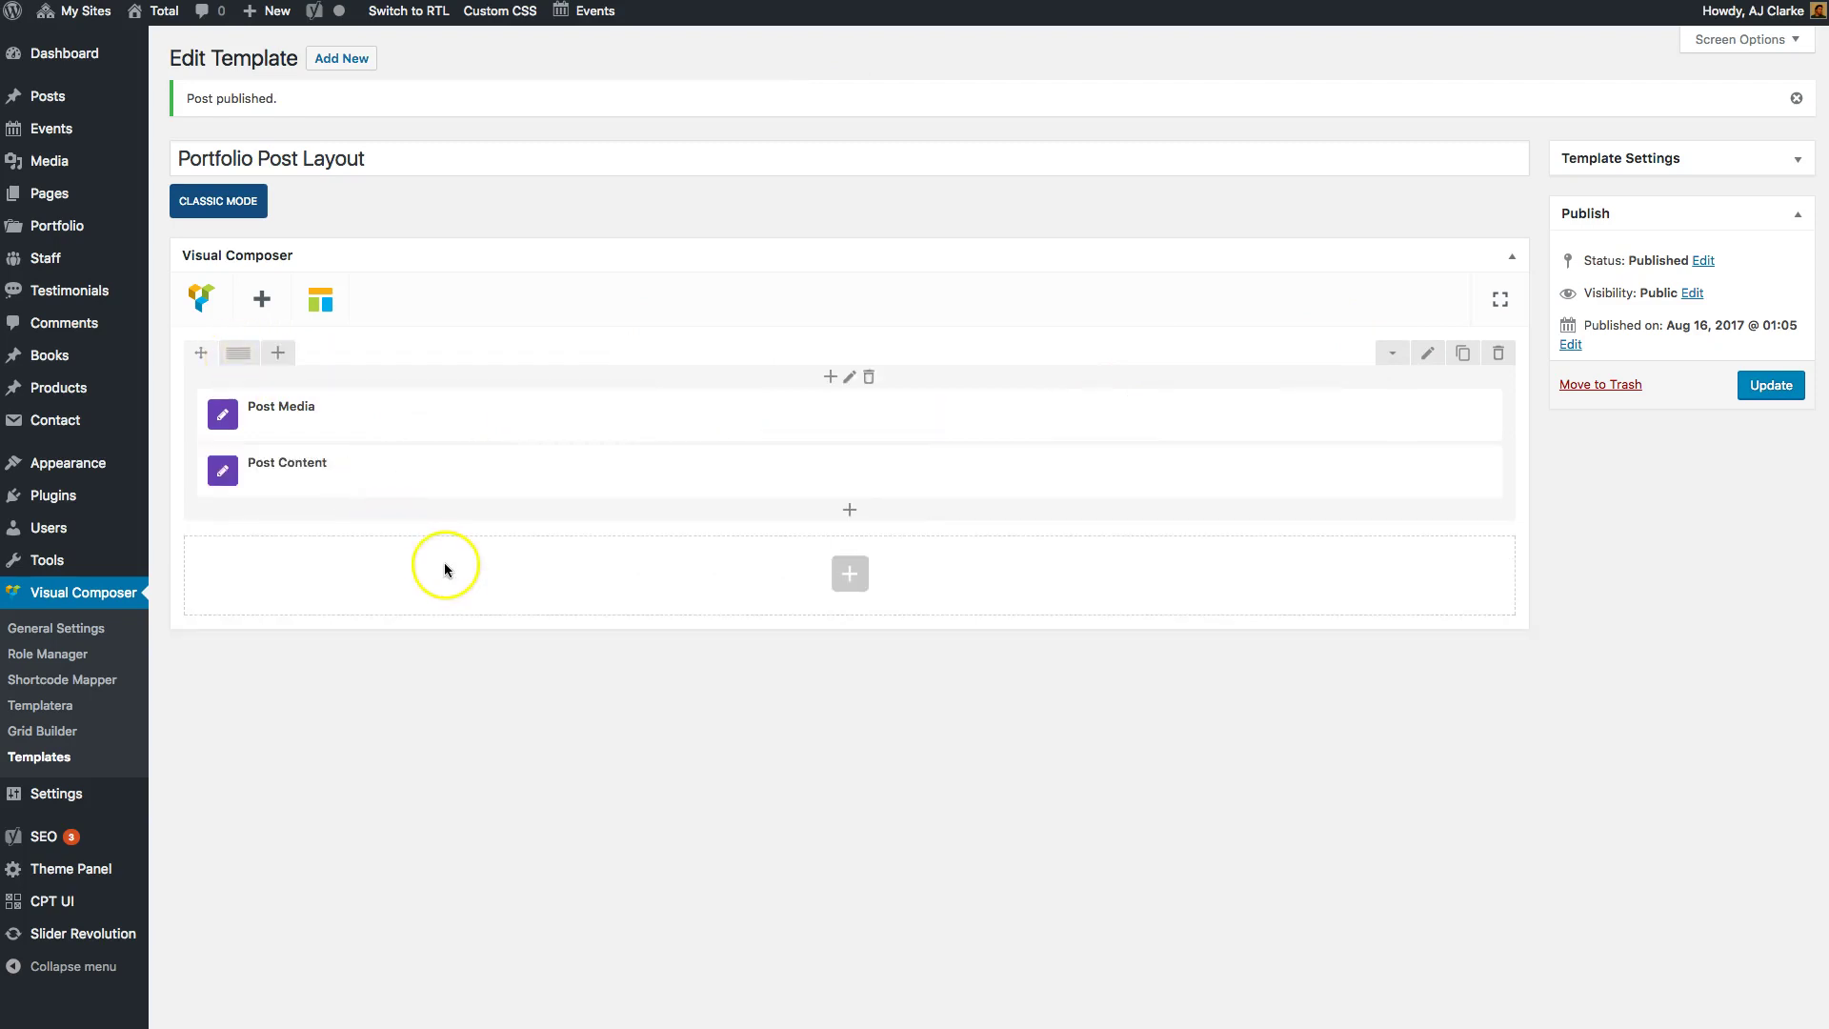
left_click(850, 511)
type("spac")
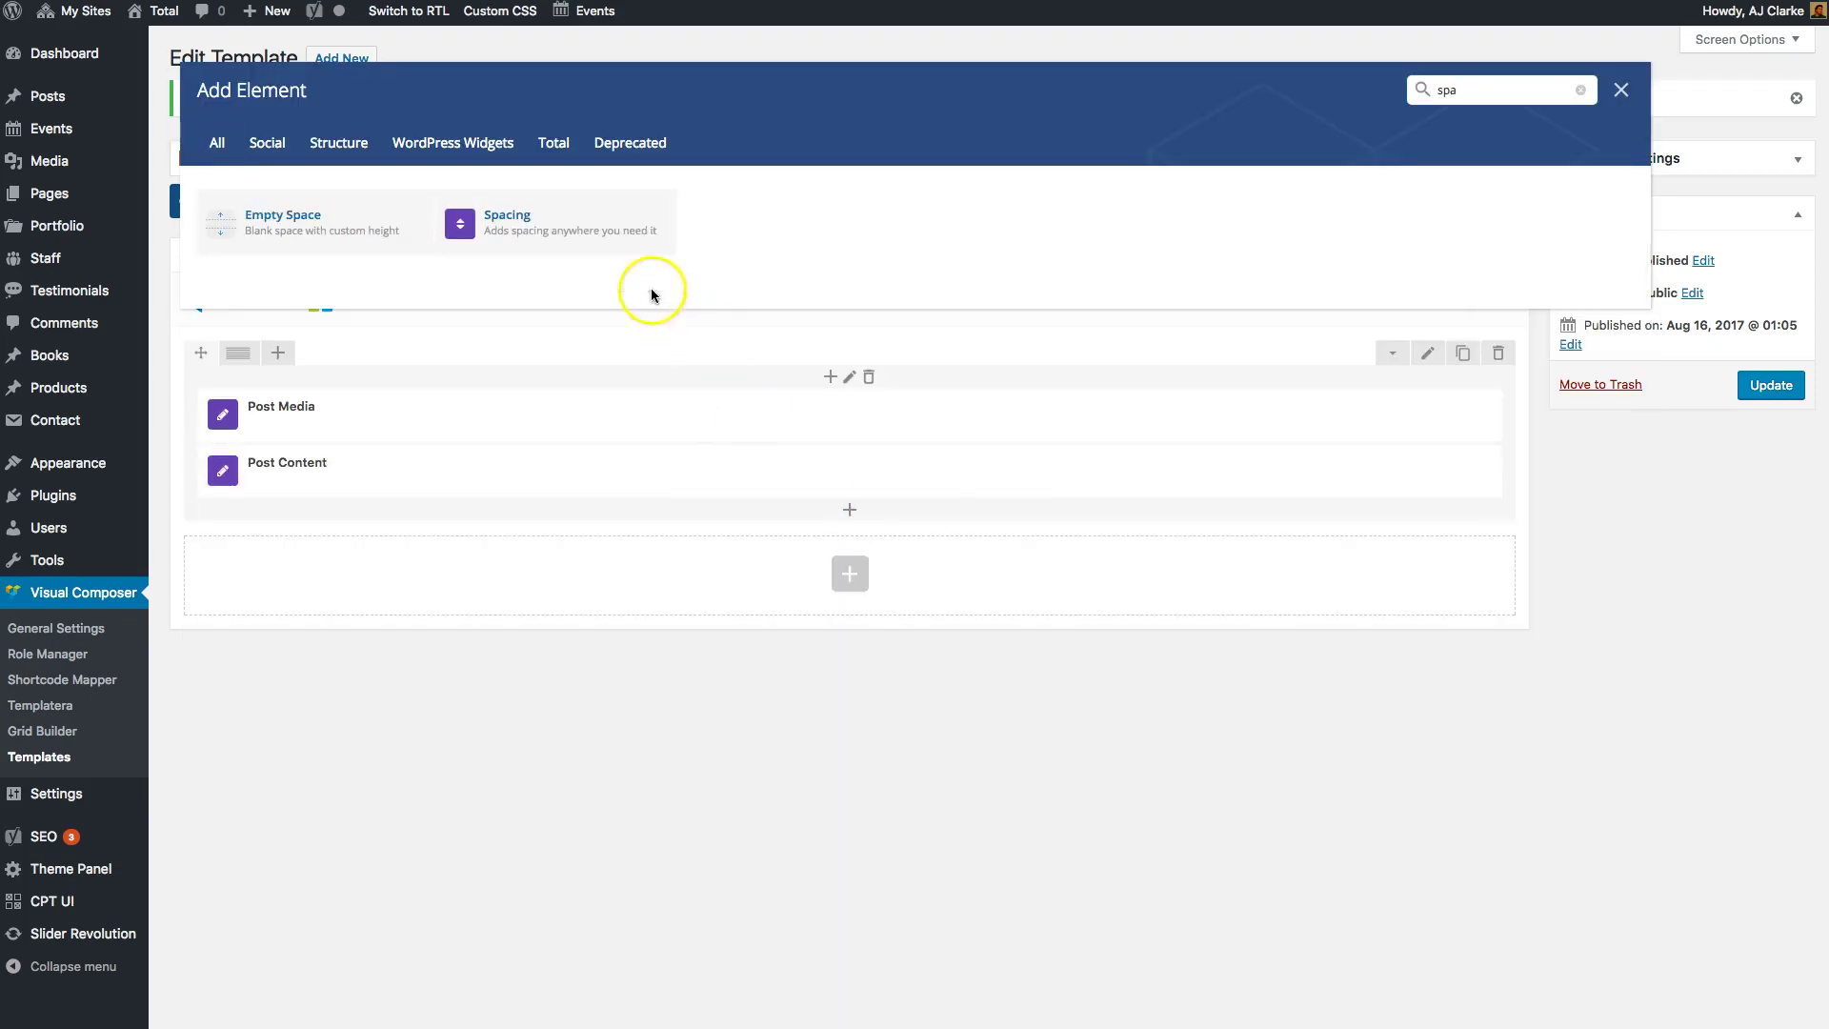
left_click(632, 238)
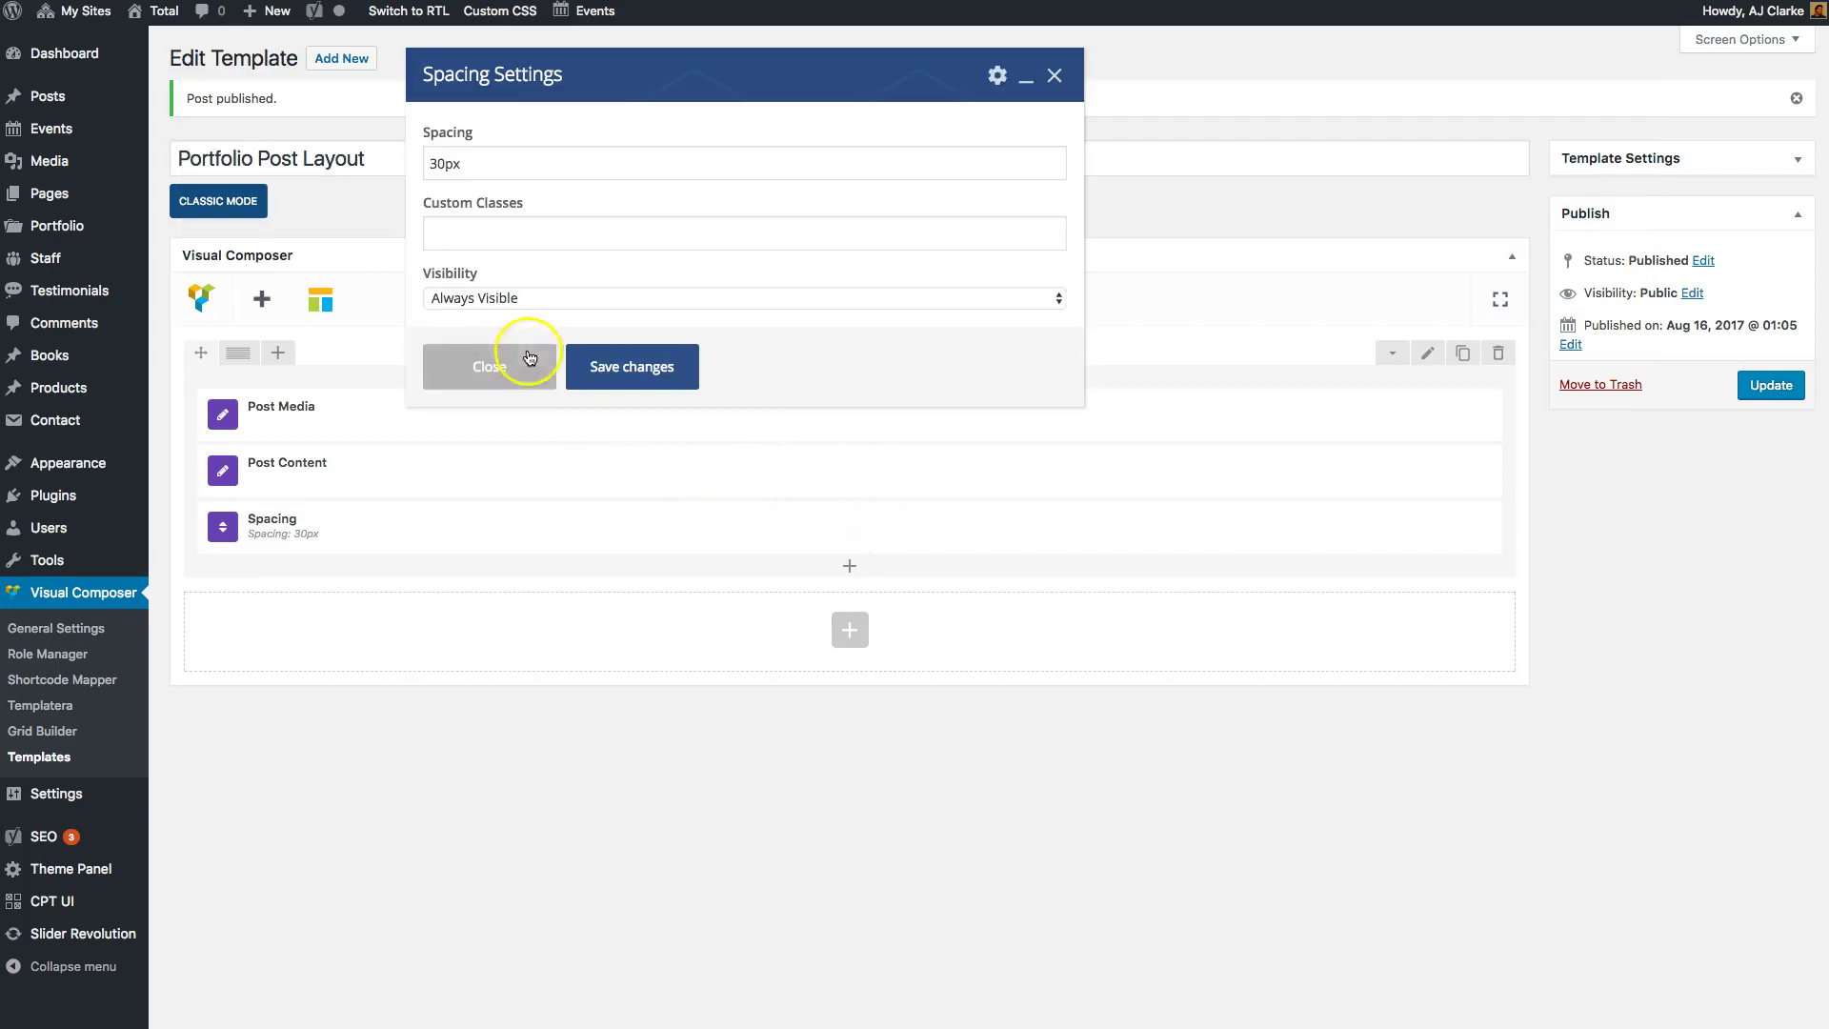
left_click(605, 371)
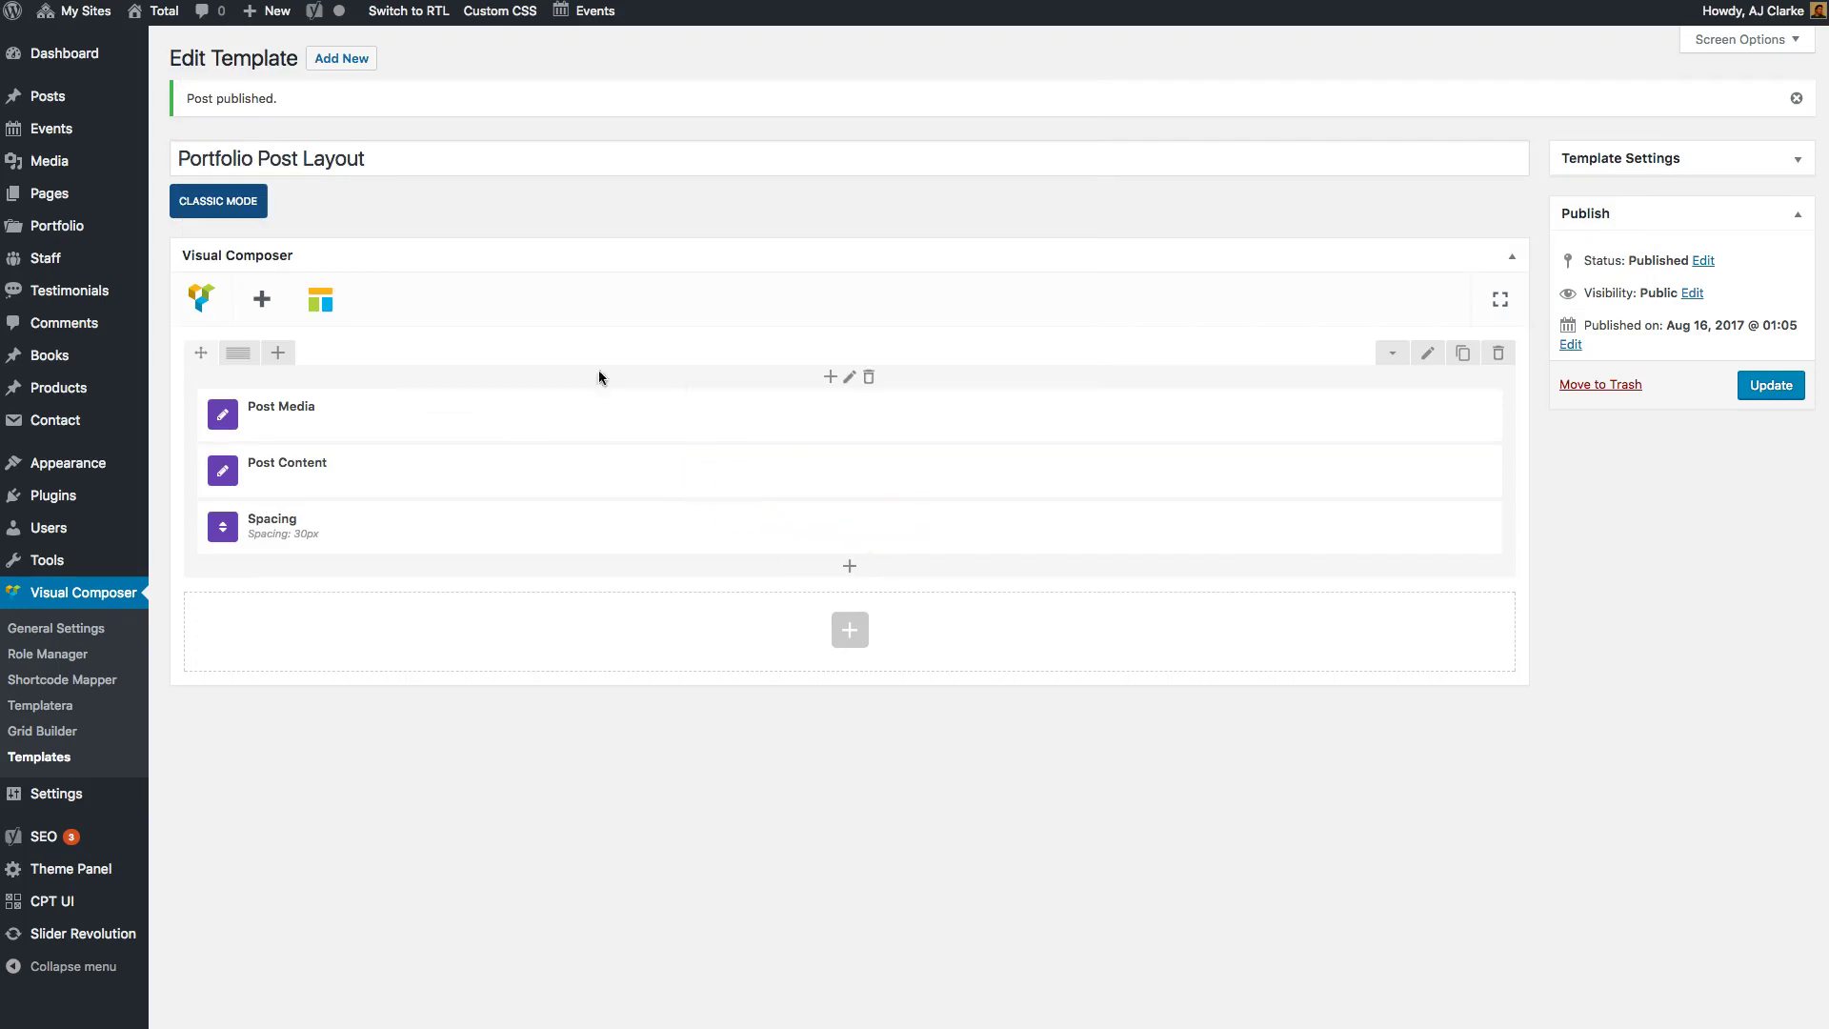
left_click_drag(807, 502, 816, 449)
left_click(1751, 387)
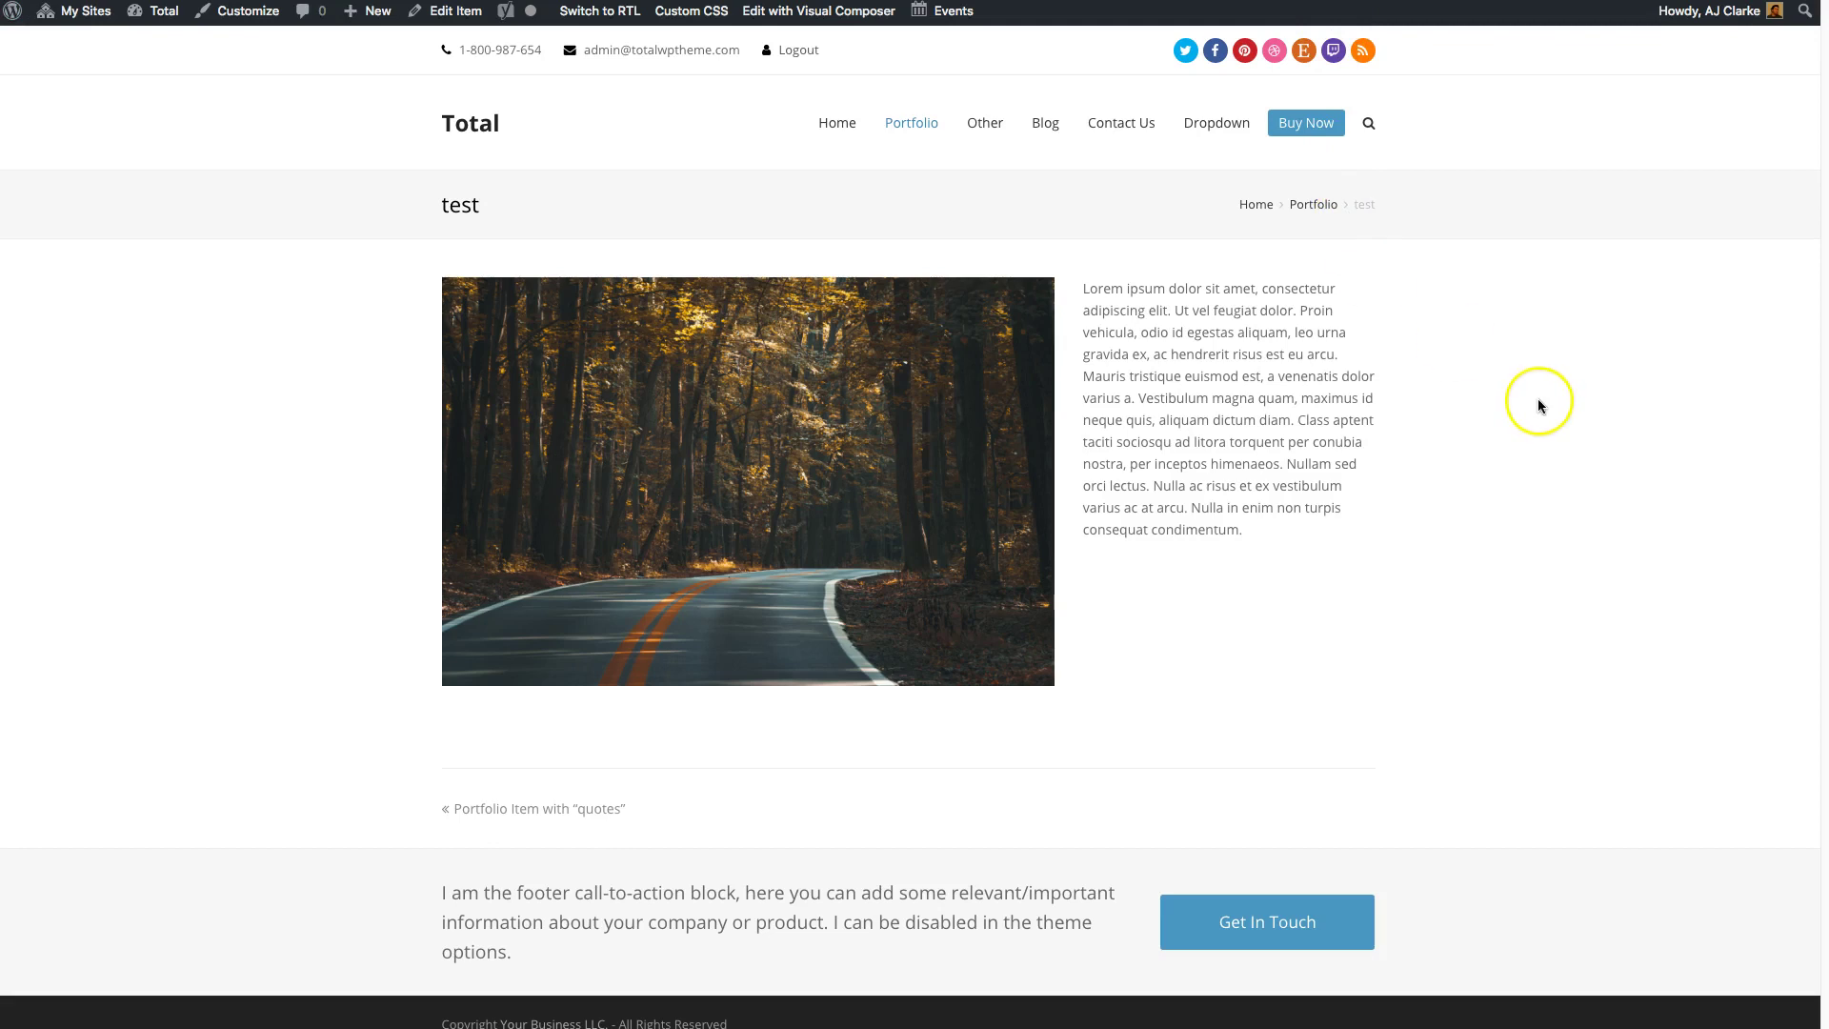
Step: Reload the test item's live page, hide its edit buttons and check the single-column image and text layout
key("super+r")
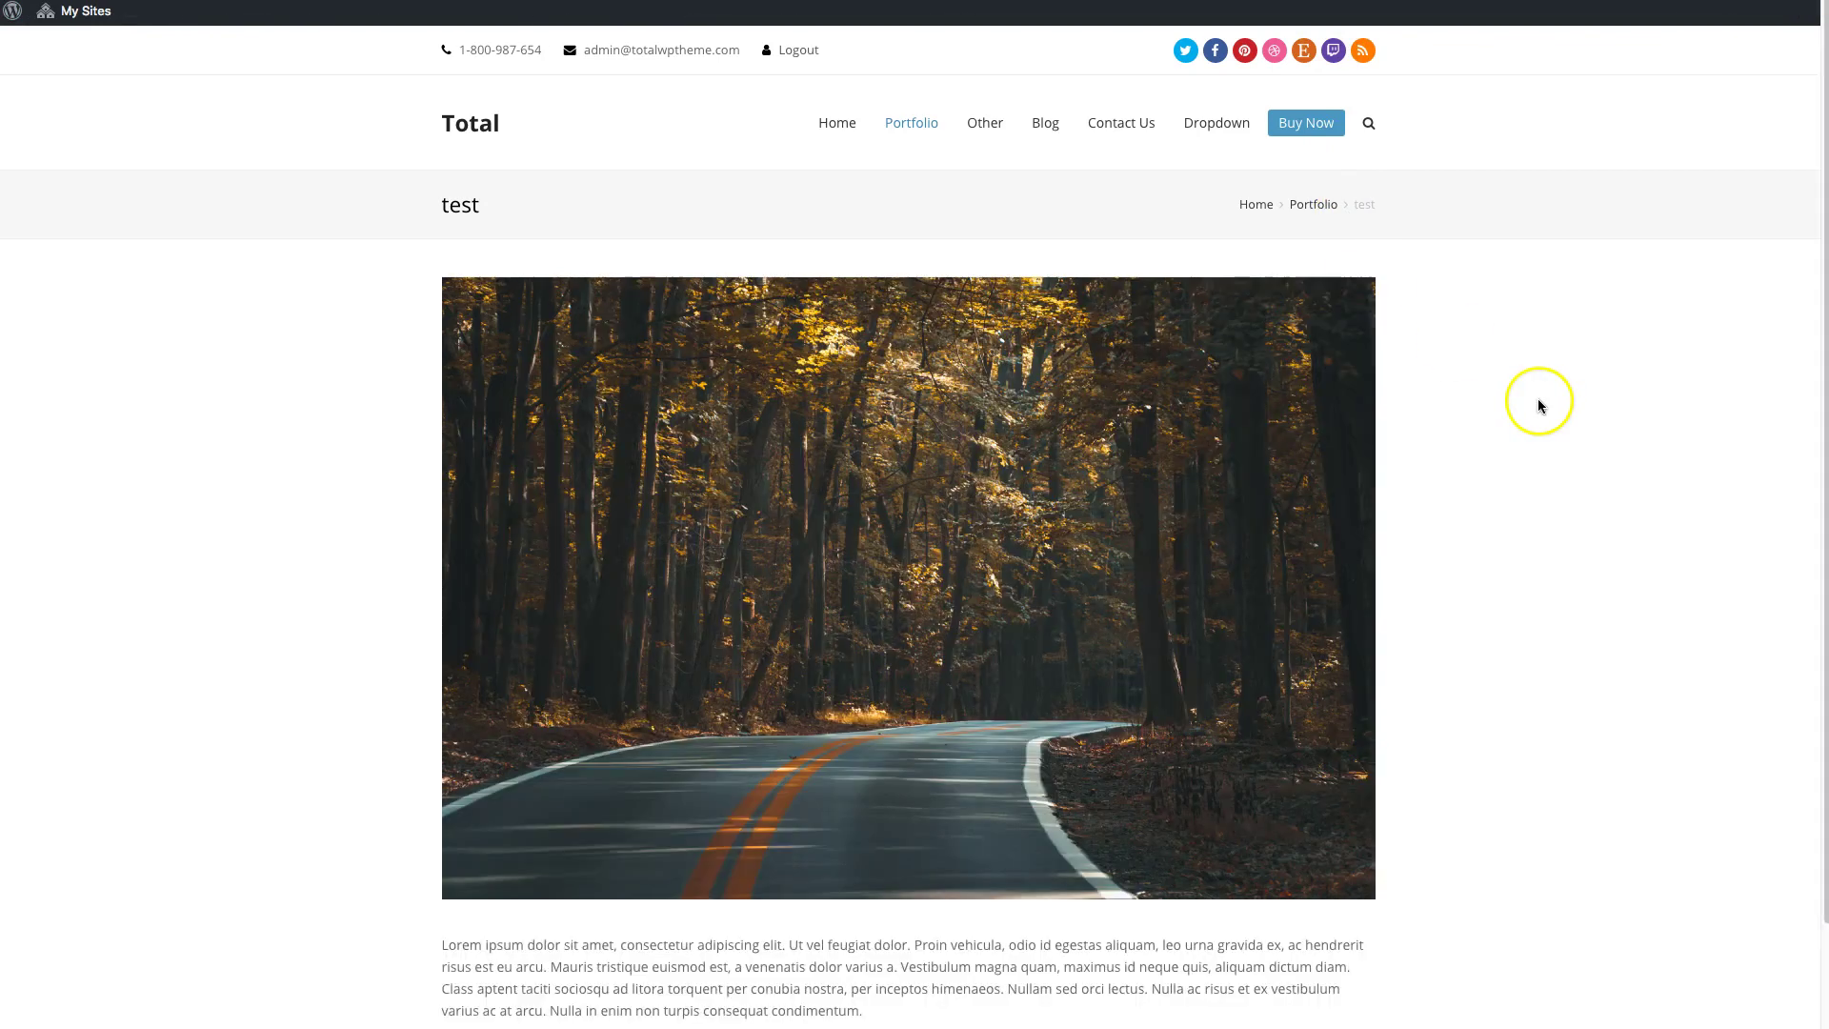
scroll(1505, 496, "down", 3)
left_click(732, 902)
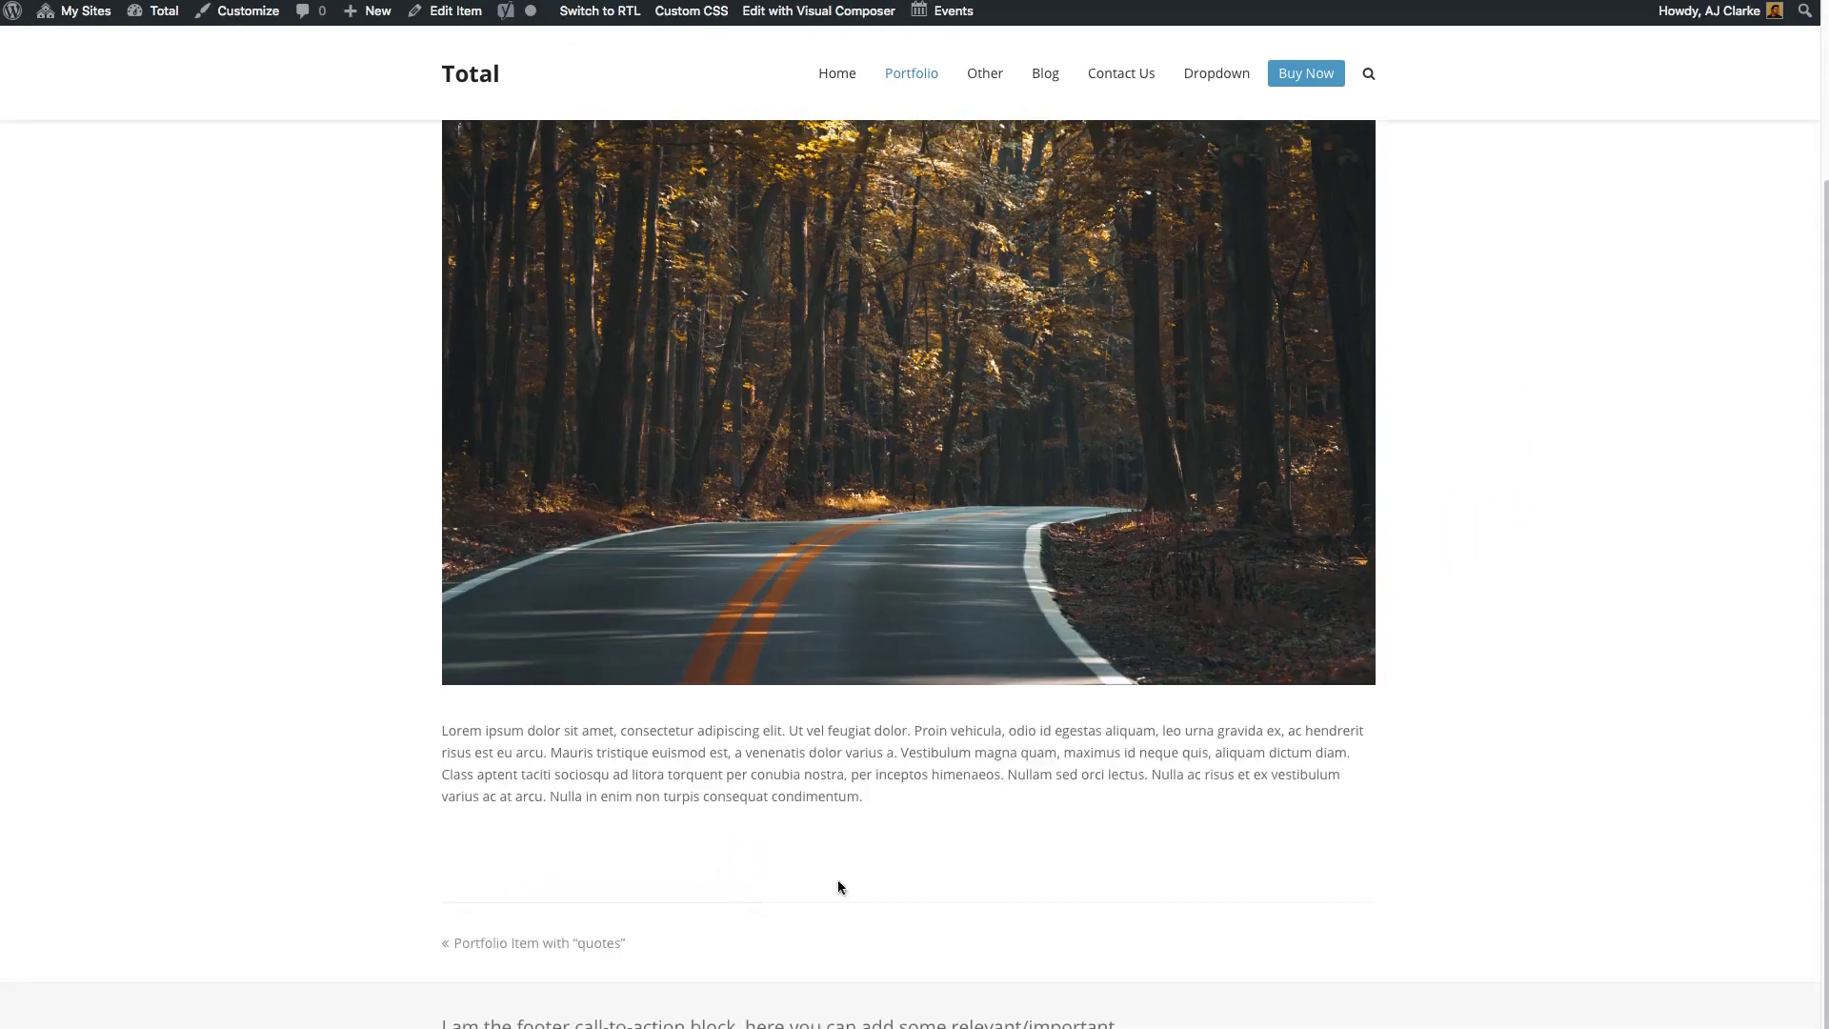
scroll(1419, 663, "up", 3)
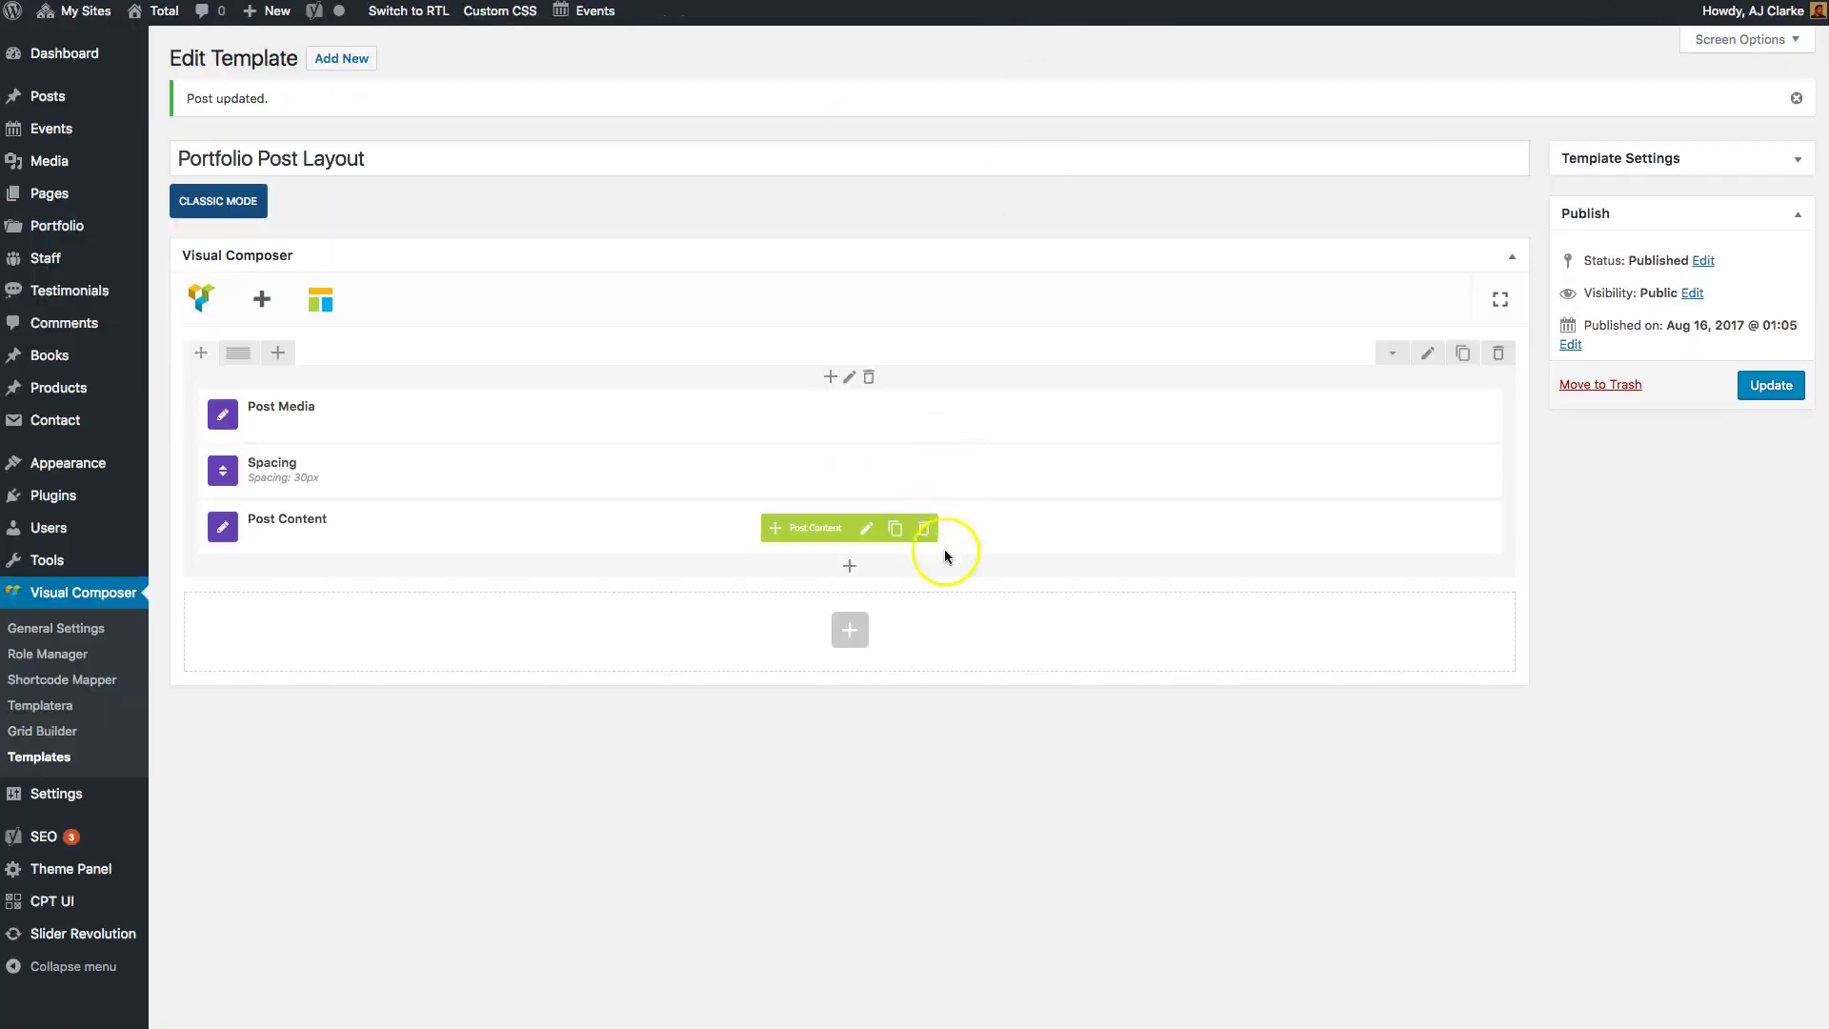
Step: Add a Heading element with Post or Page Title as its text source and place it above Post Media
left_click(849, 565)
type("heain")
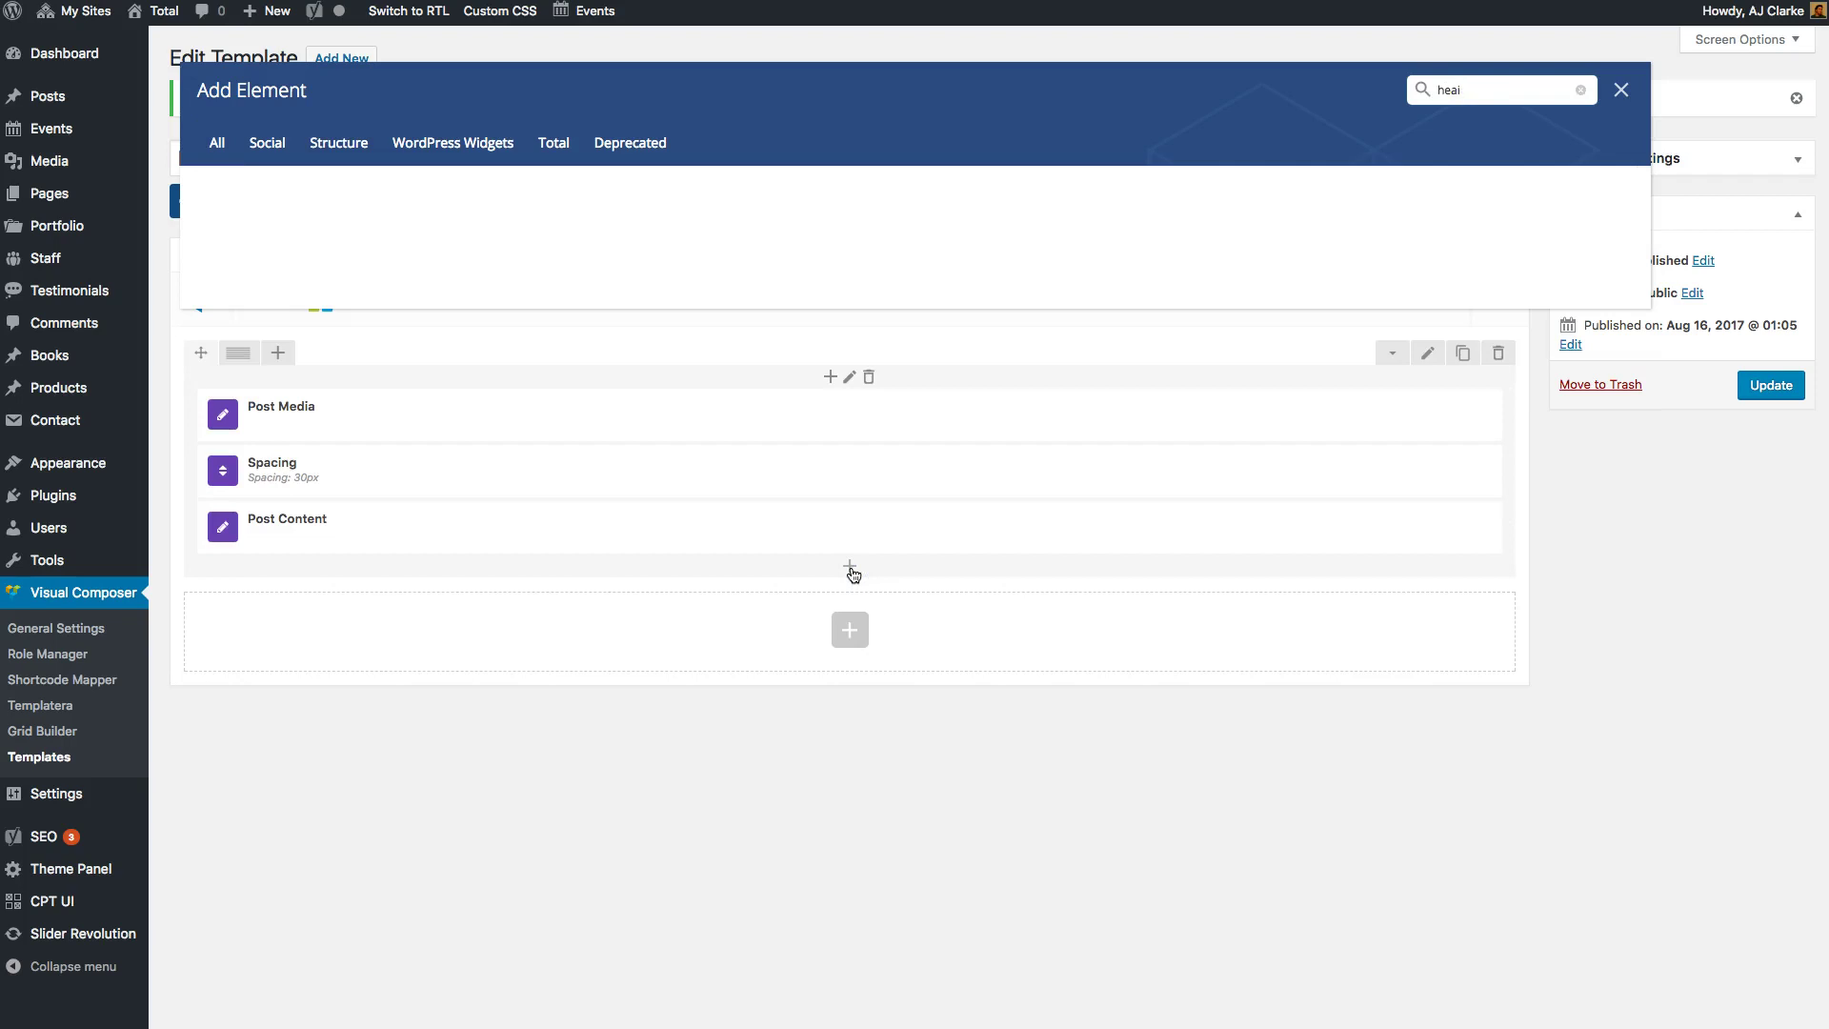
left_click(788, 232)
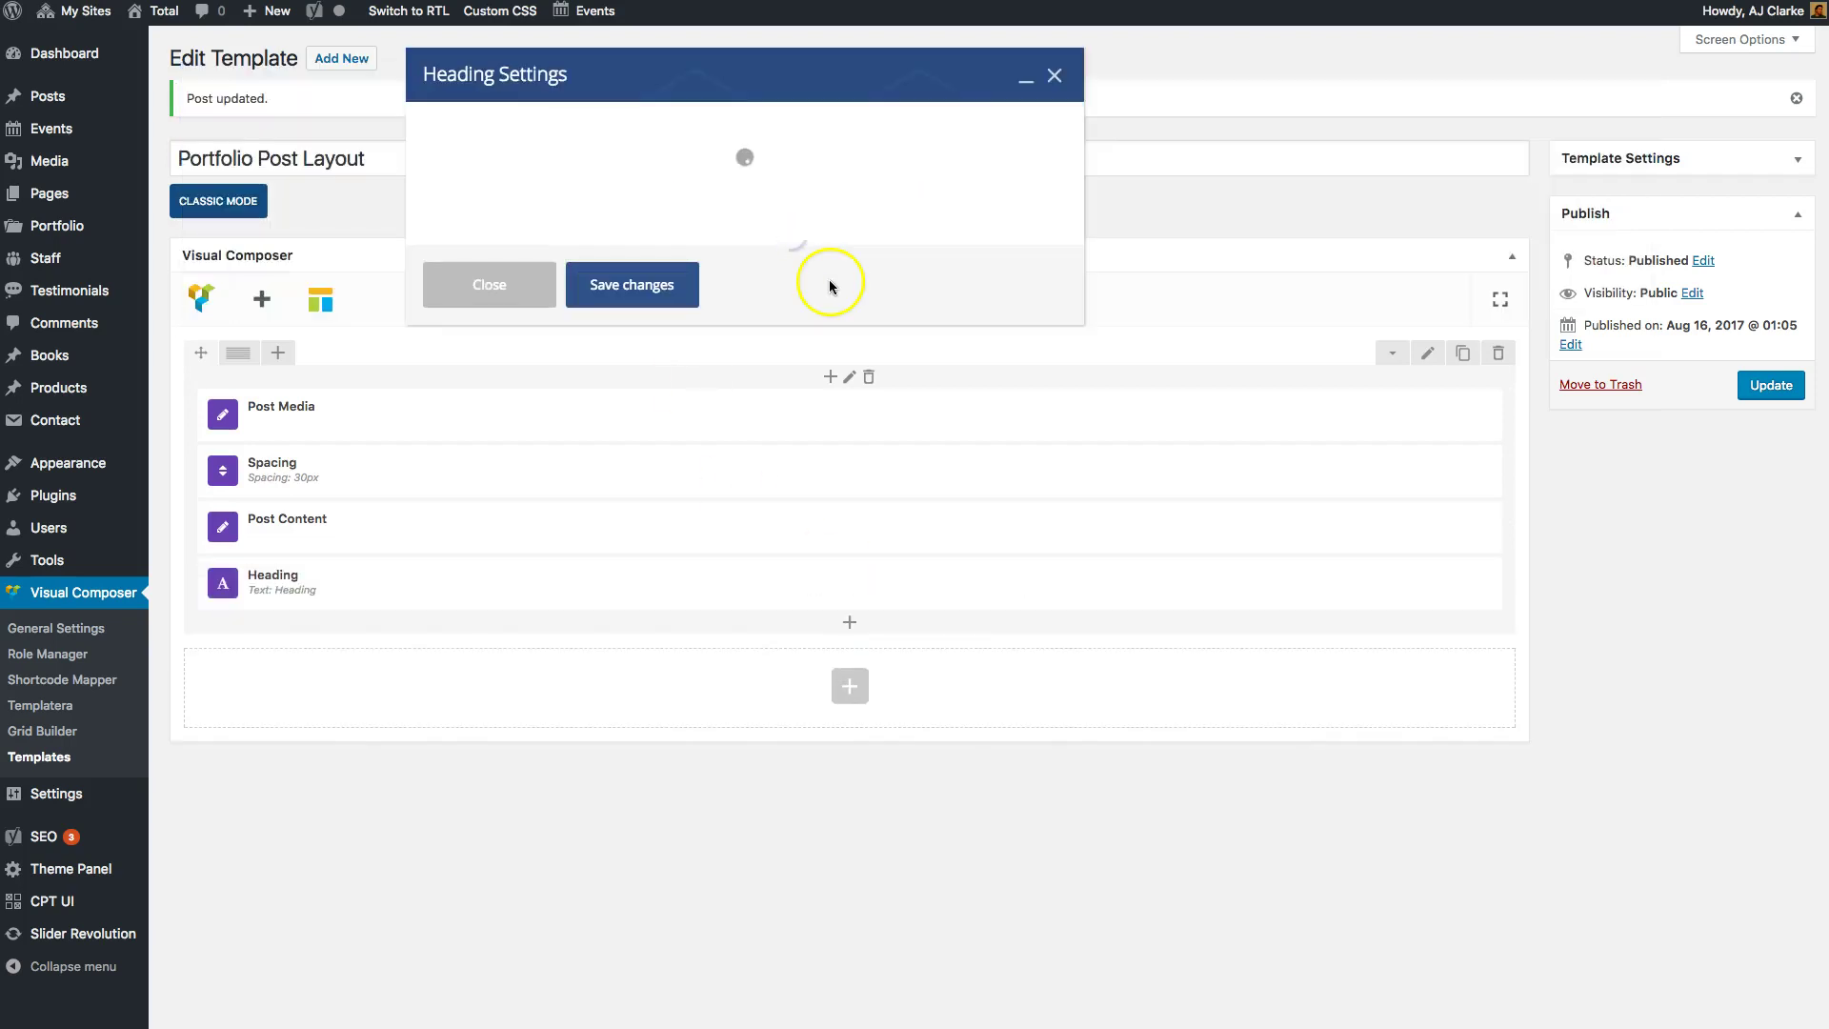
left_click_drag(510, 180, 425, 179)
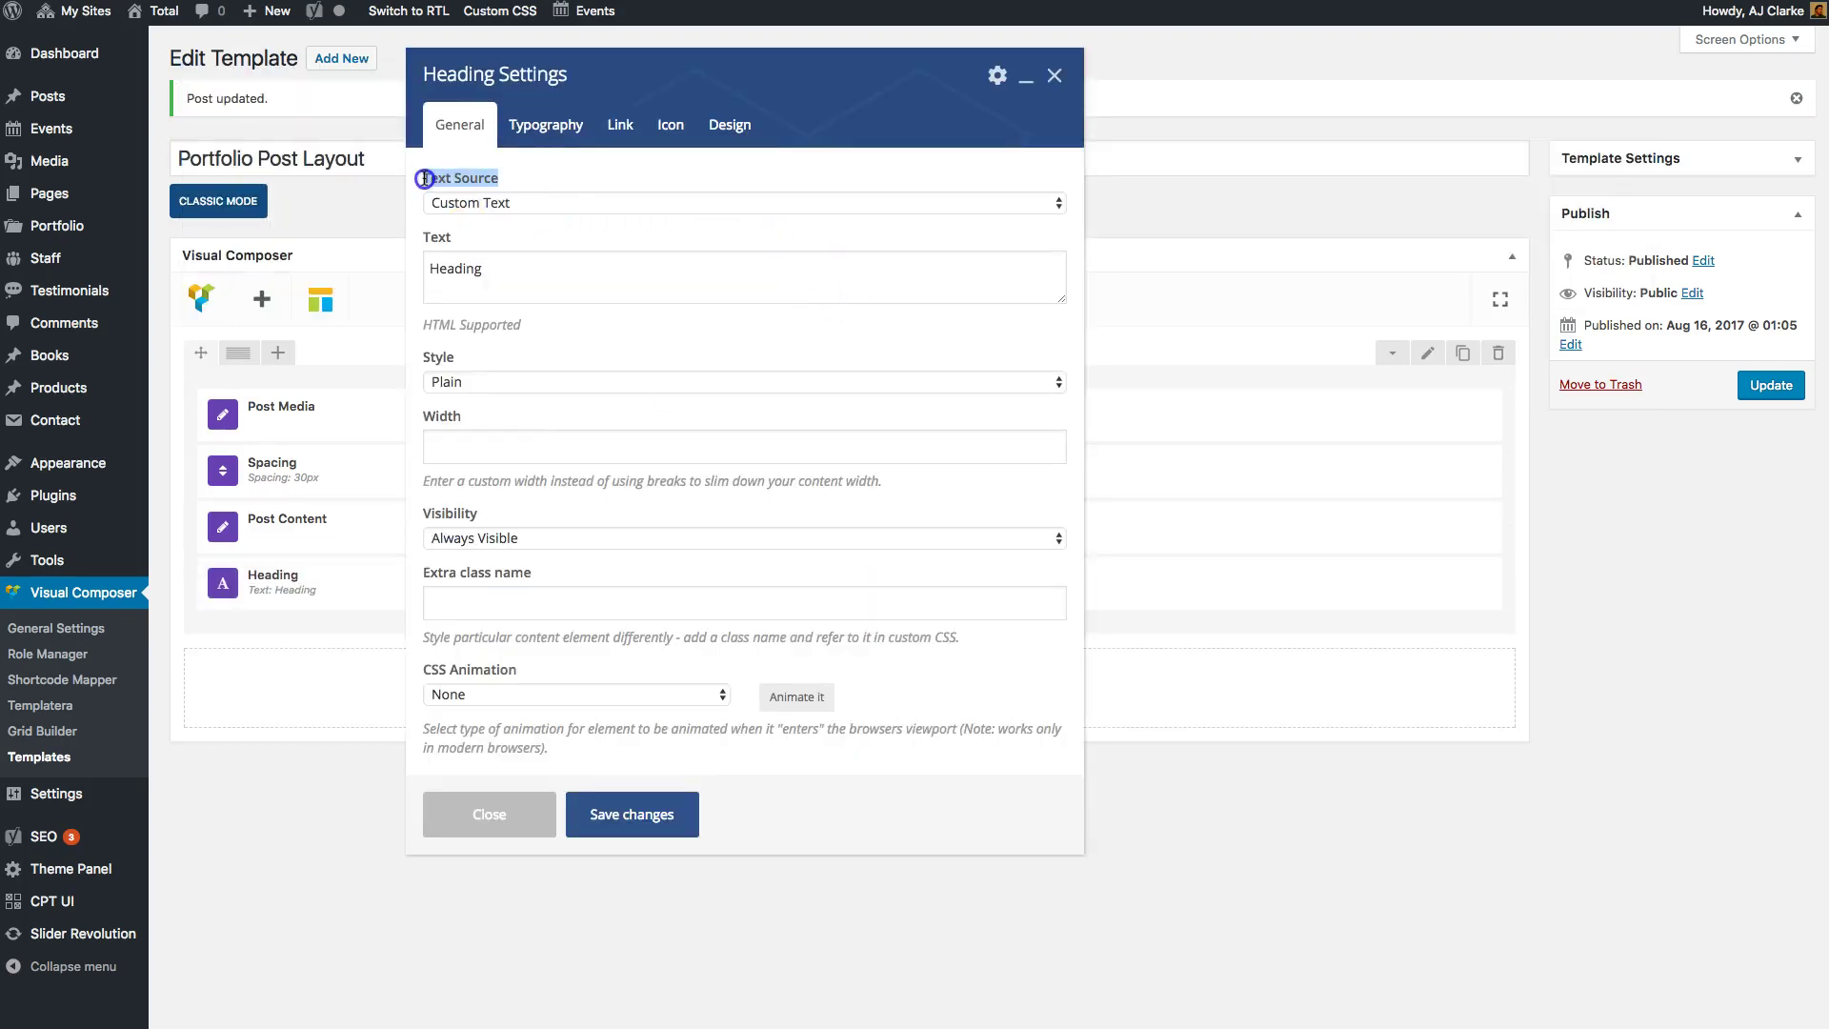
left_click_drag(529, 271, 362, 260)
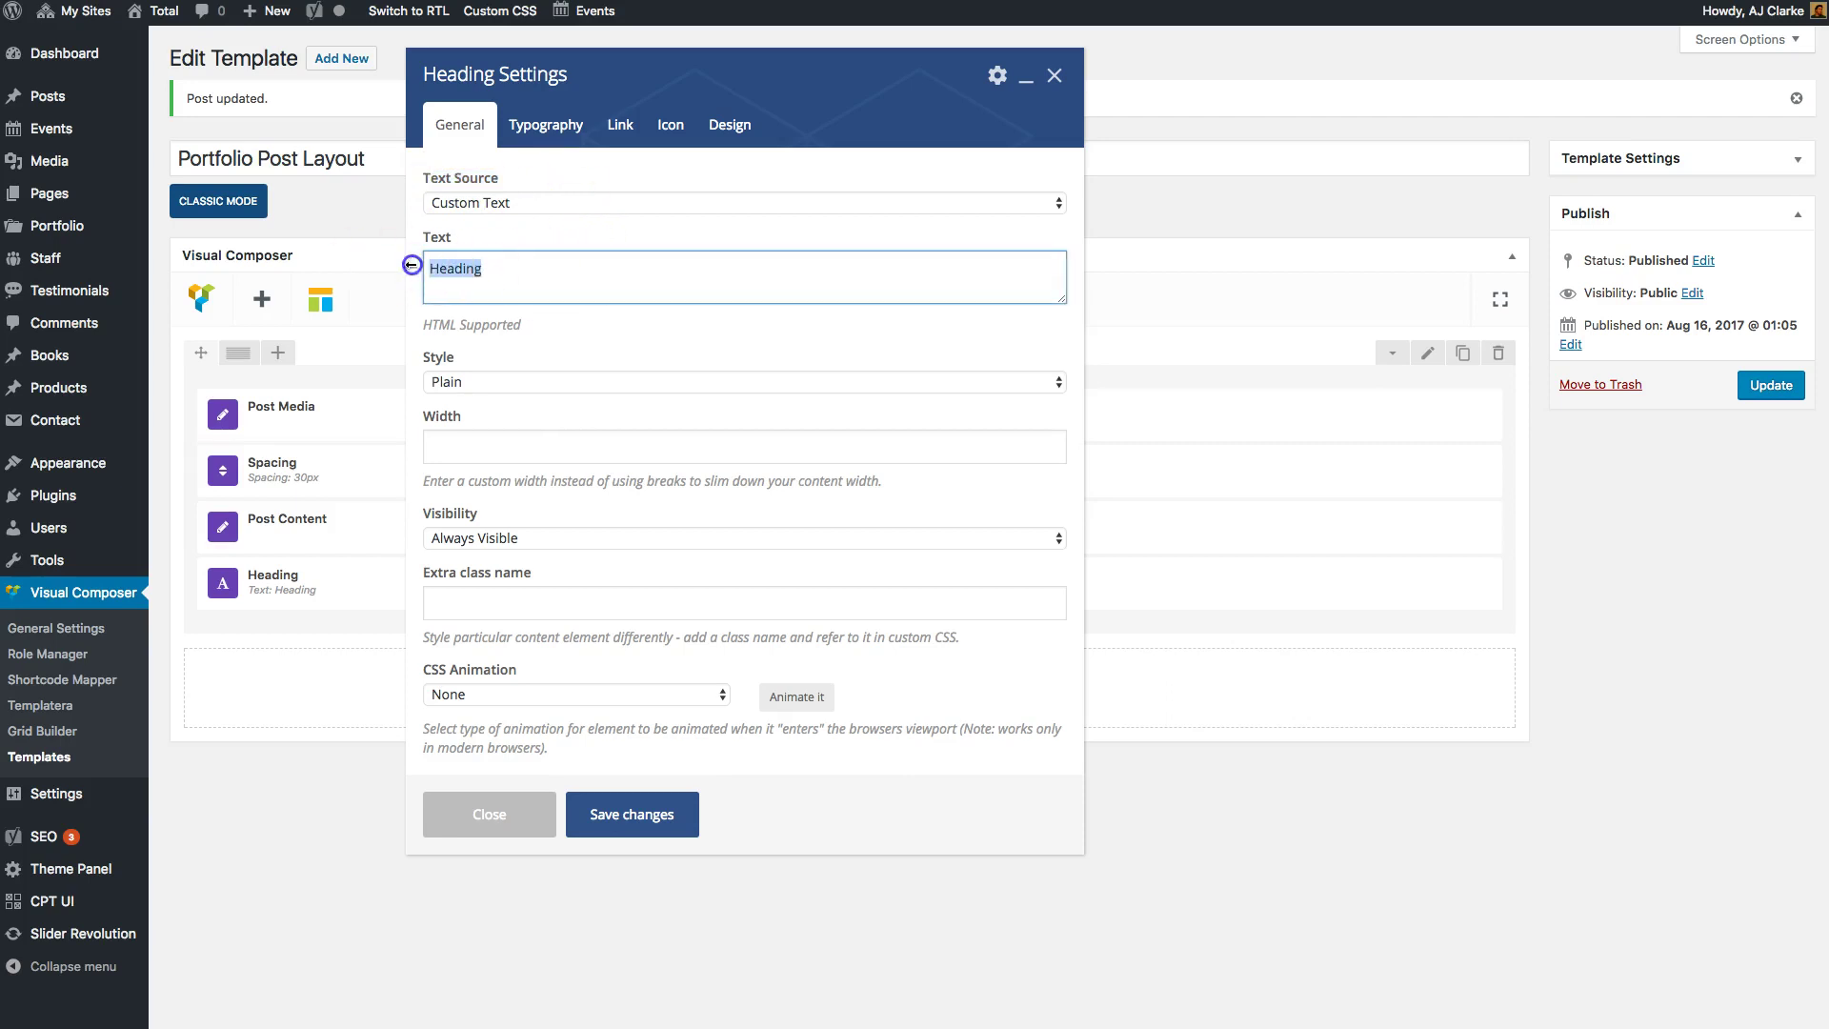
left_click(545, 203)
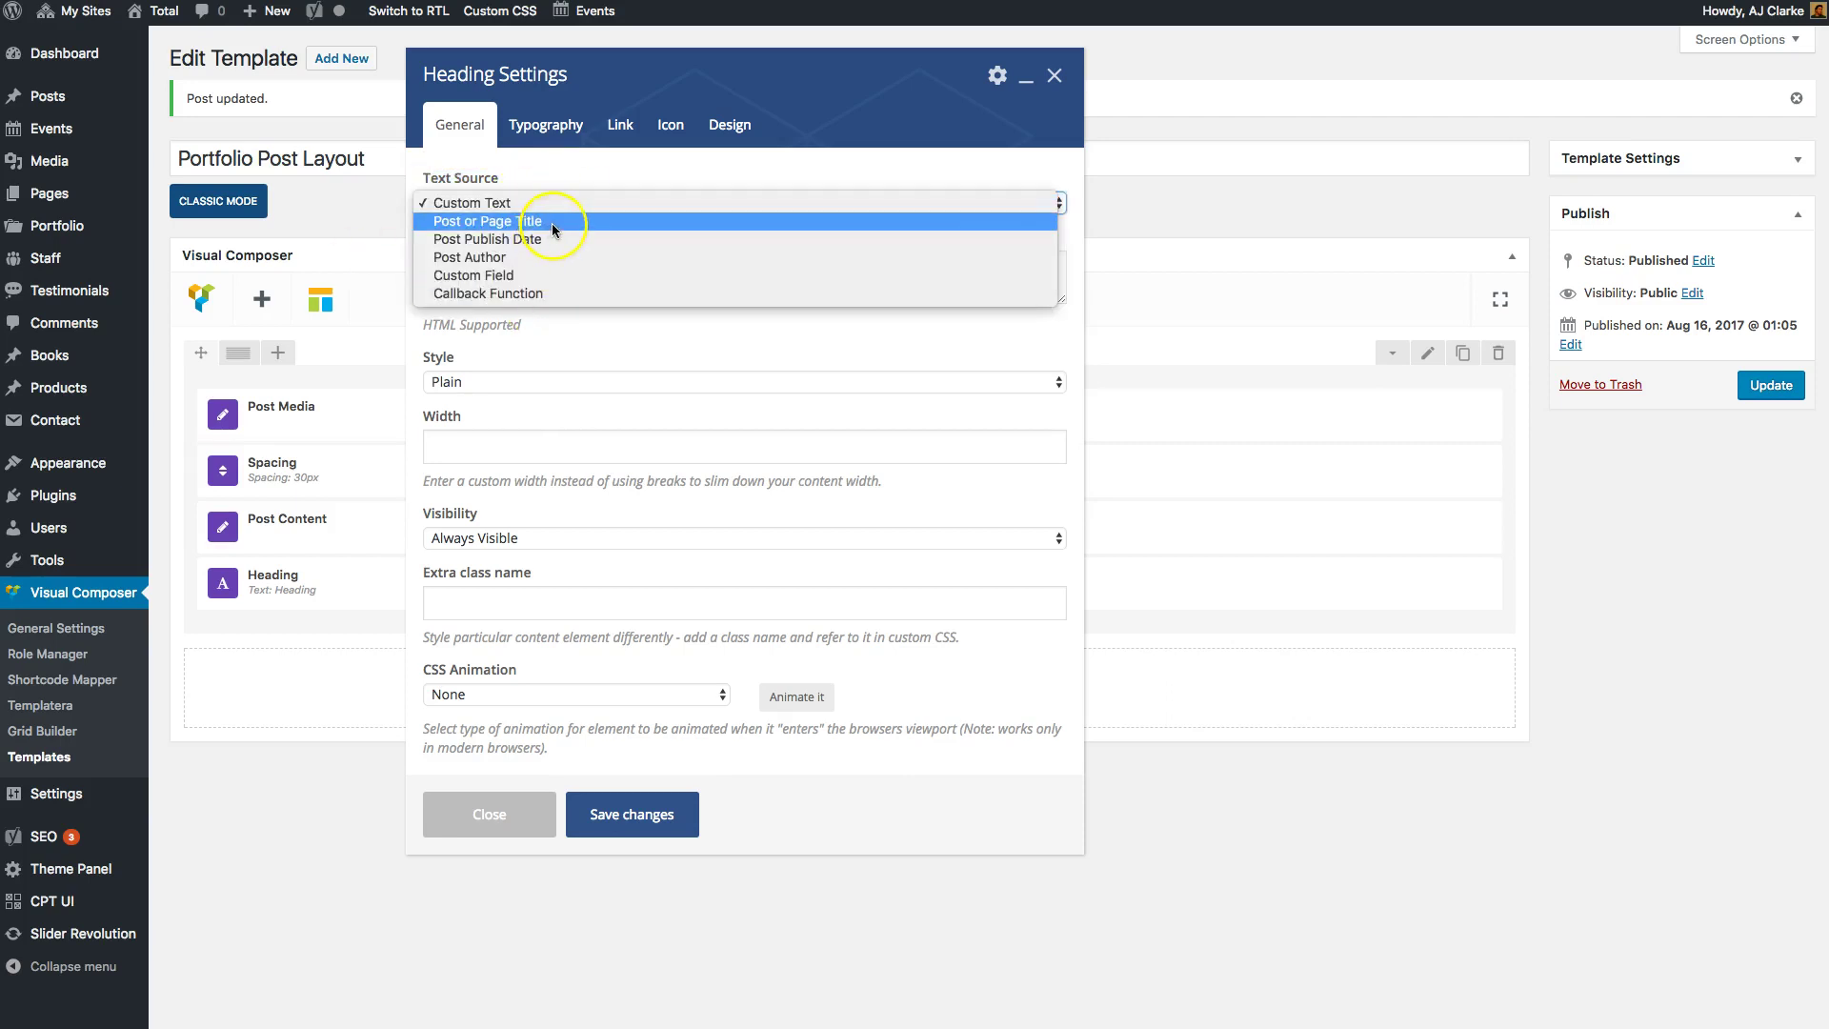
left_click(552, 229)
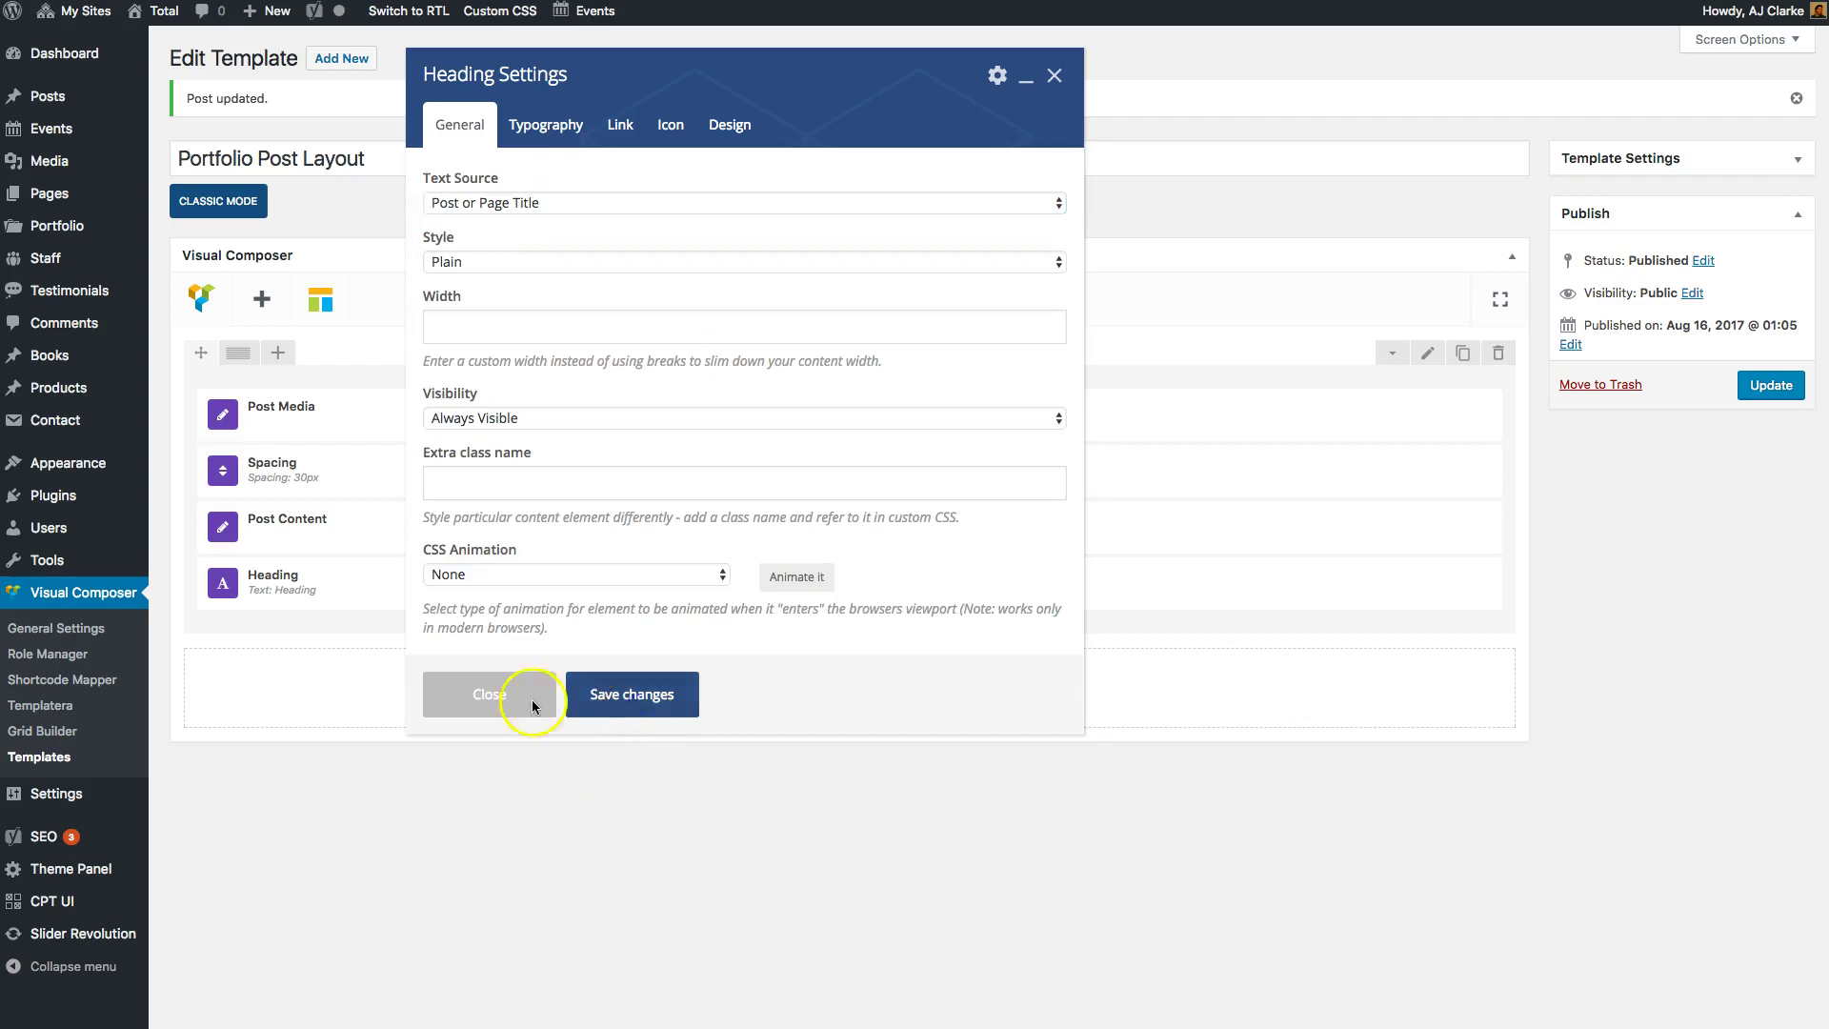
left_click(515, 696)
left_click_drag(802, 587, 829, 383)
Step: Split the row into 2/3 and 1/3 columns, delete the Spacing element, and move Heading and Post Content into the narrow column
mouse_move(239, 353)
left_click(306, 354)
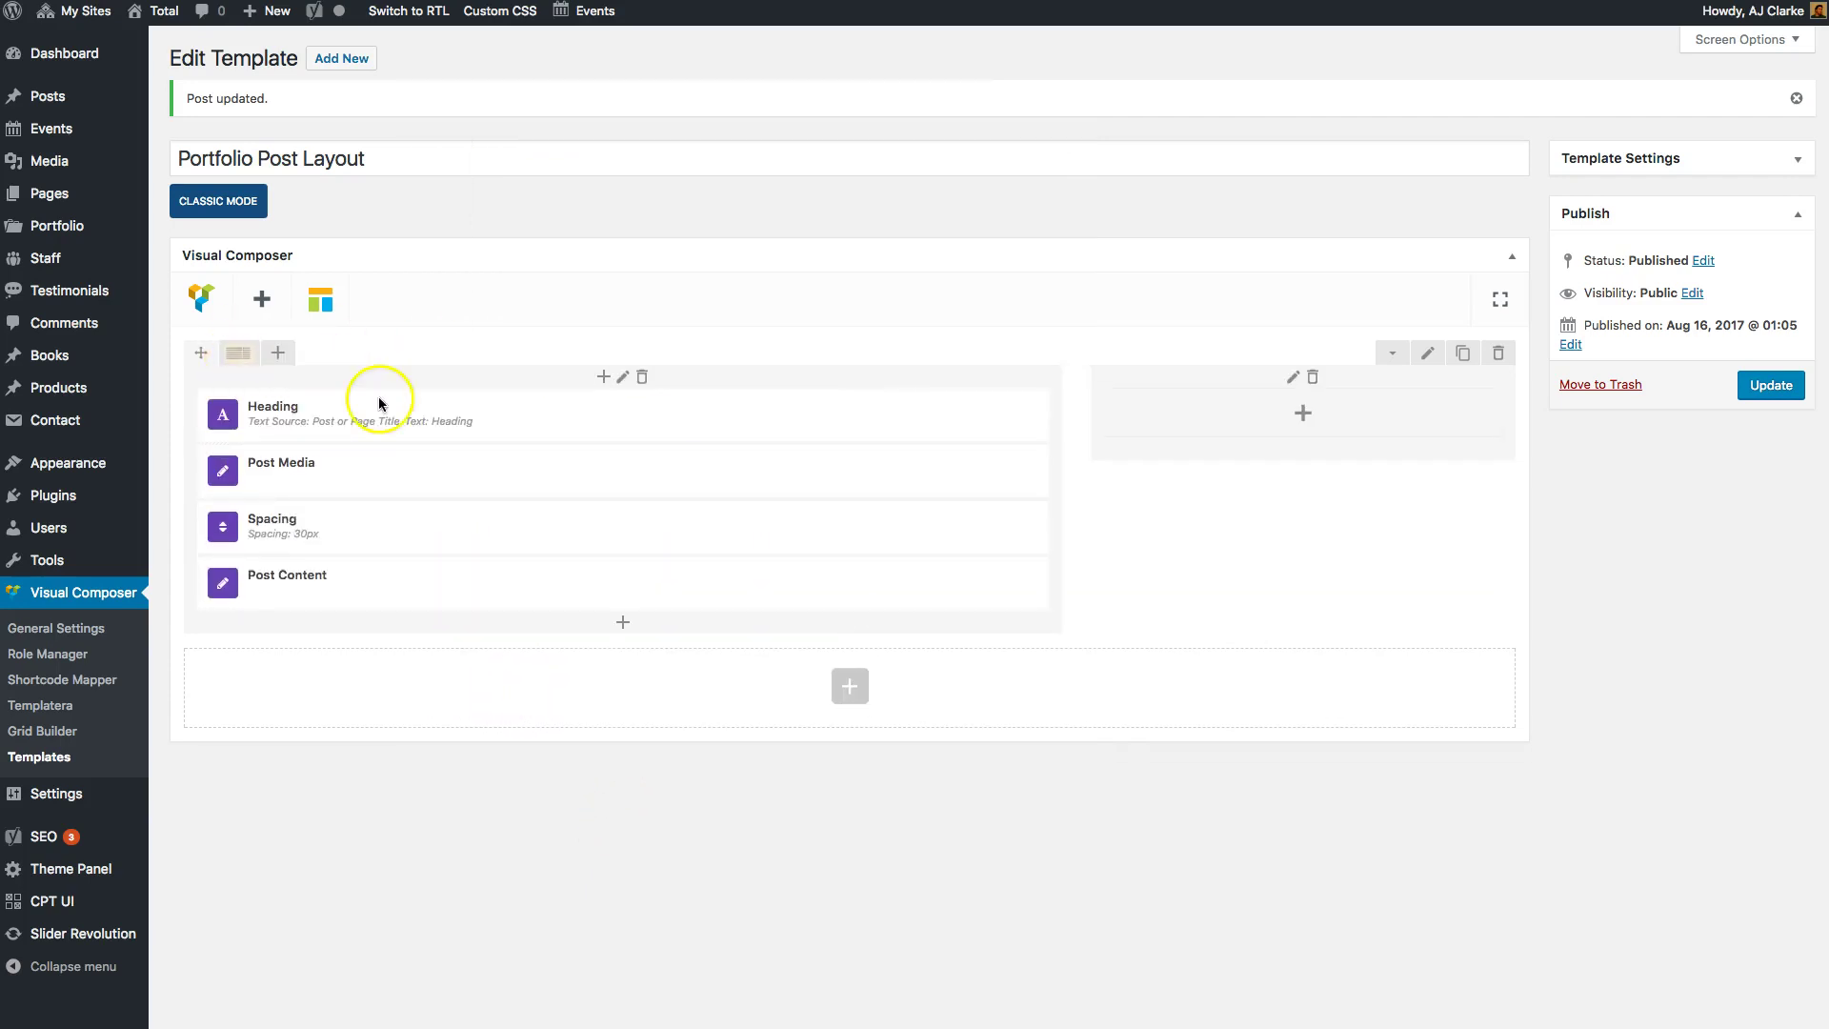
left_click_drag(568, 416, 1310, 414)
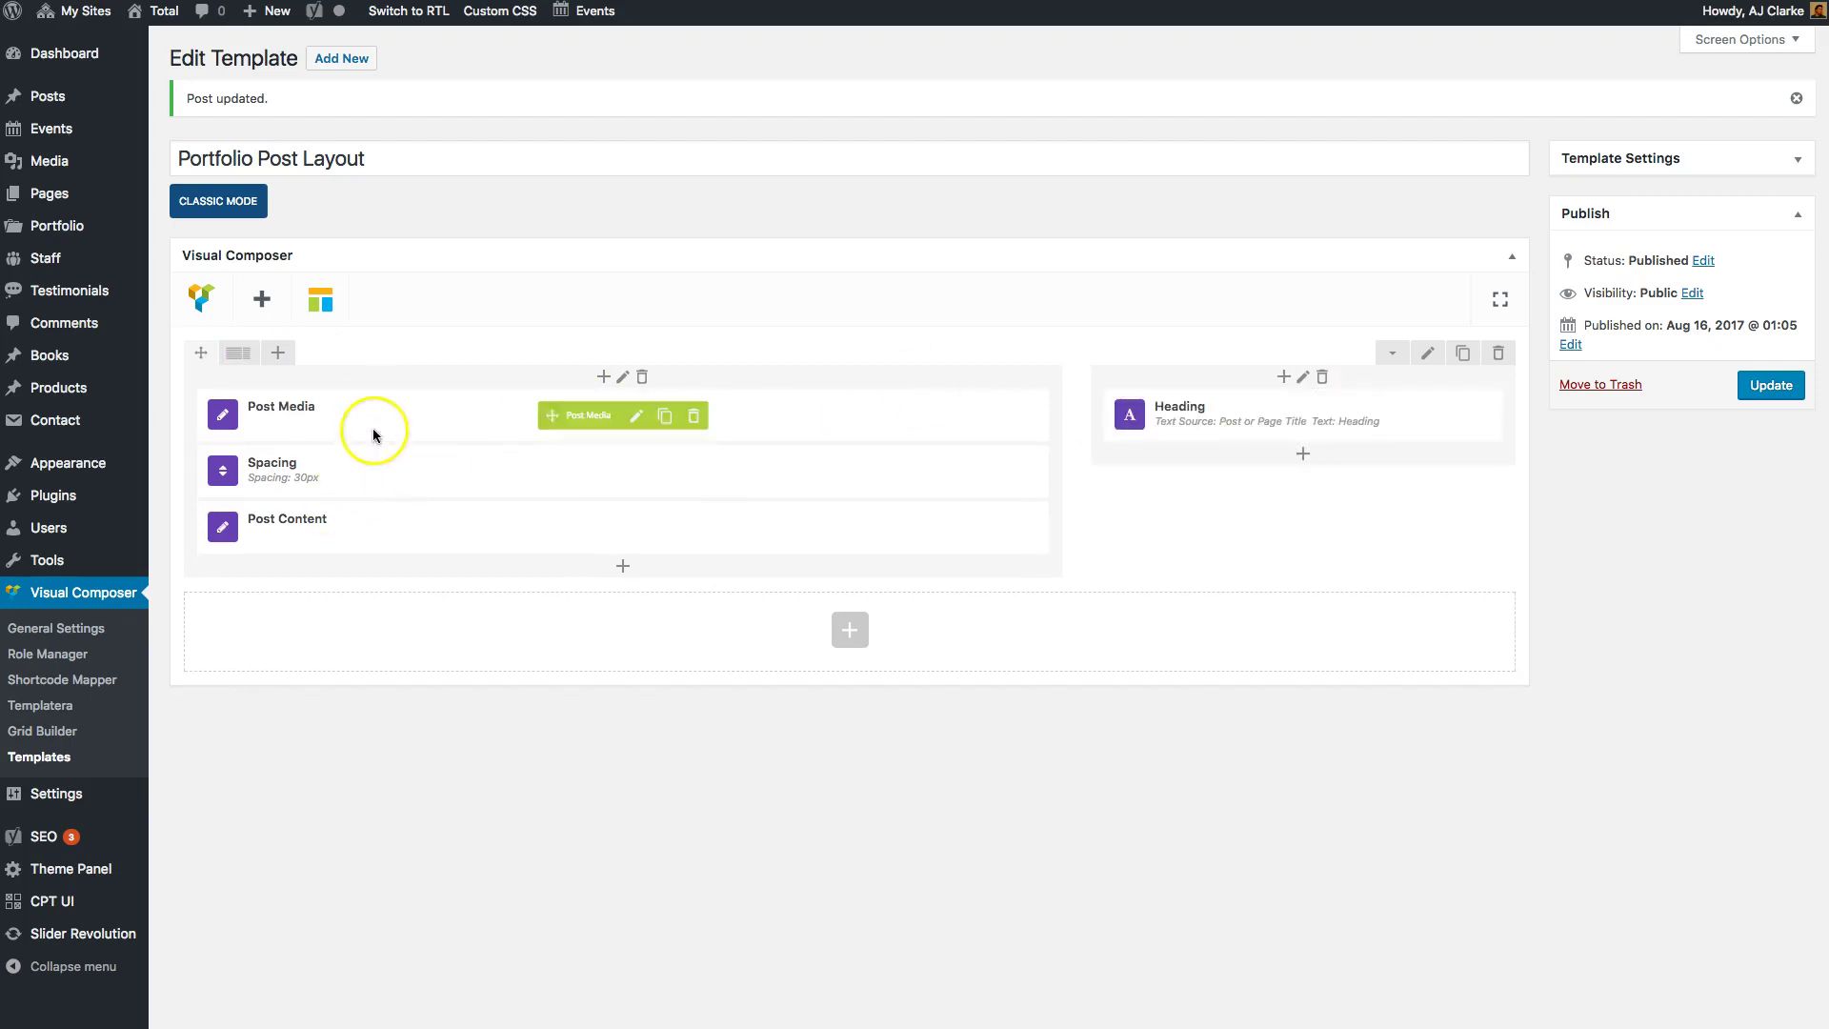
left_click(687, 471)
key("Return")
left_click_drag(584, 470, 1274, 457)
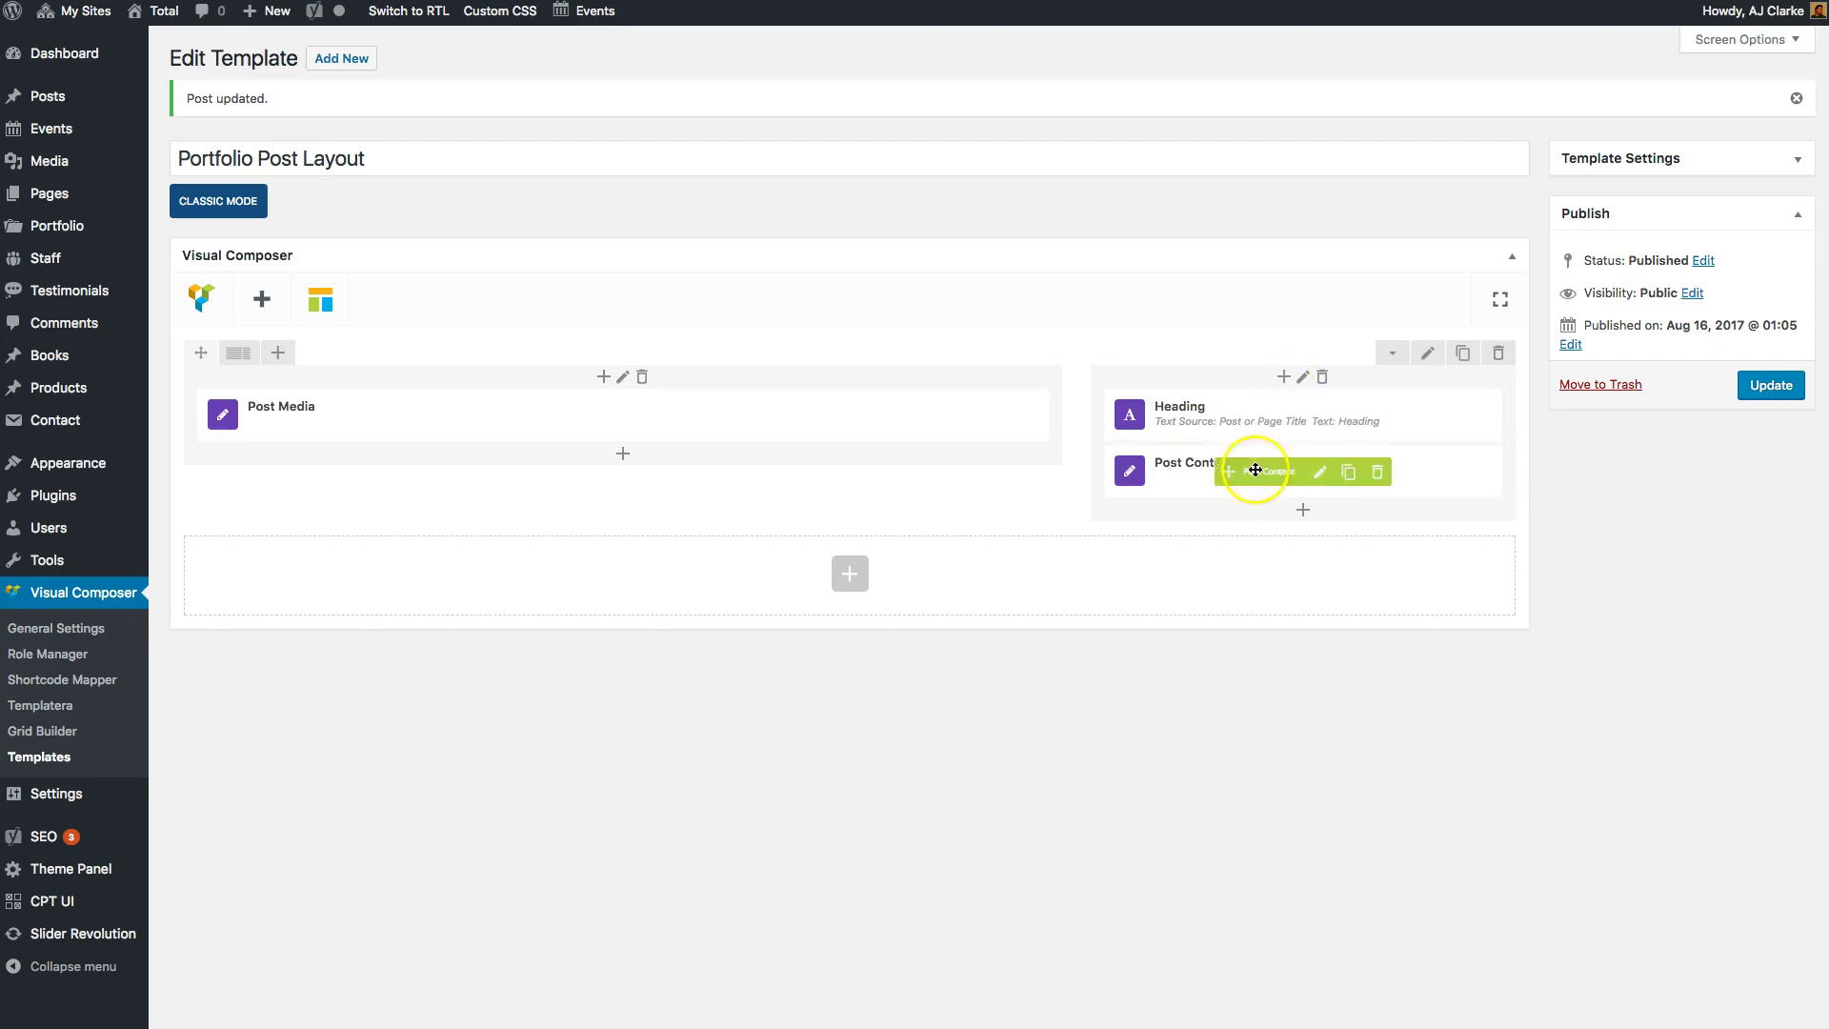
Step: Add a 10px Spacing element between Heading and Post Content in the narrow column
left_click(1304, 512)
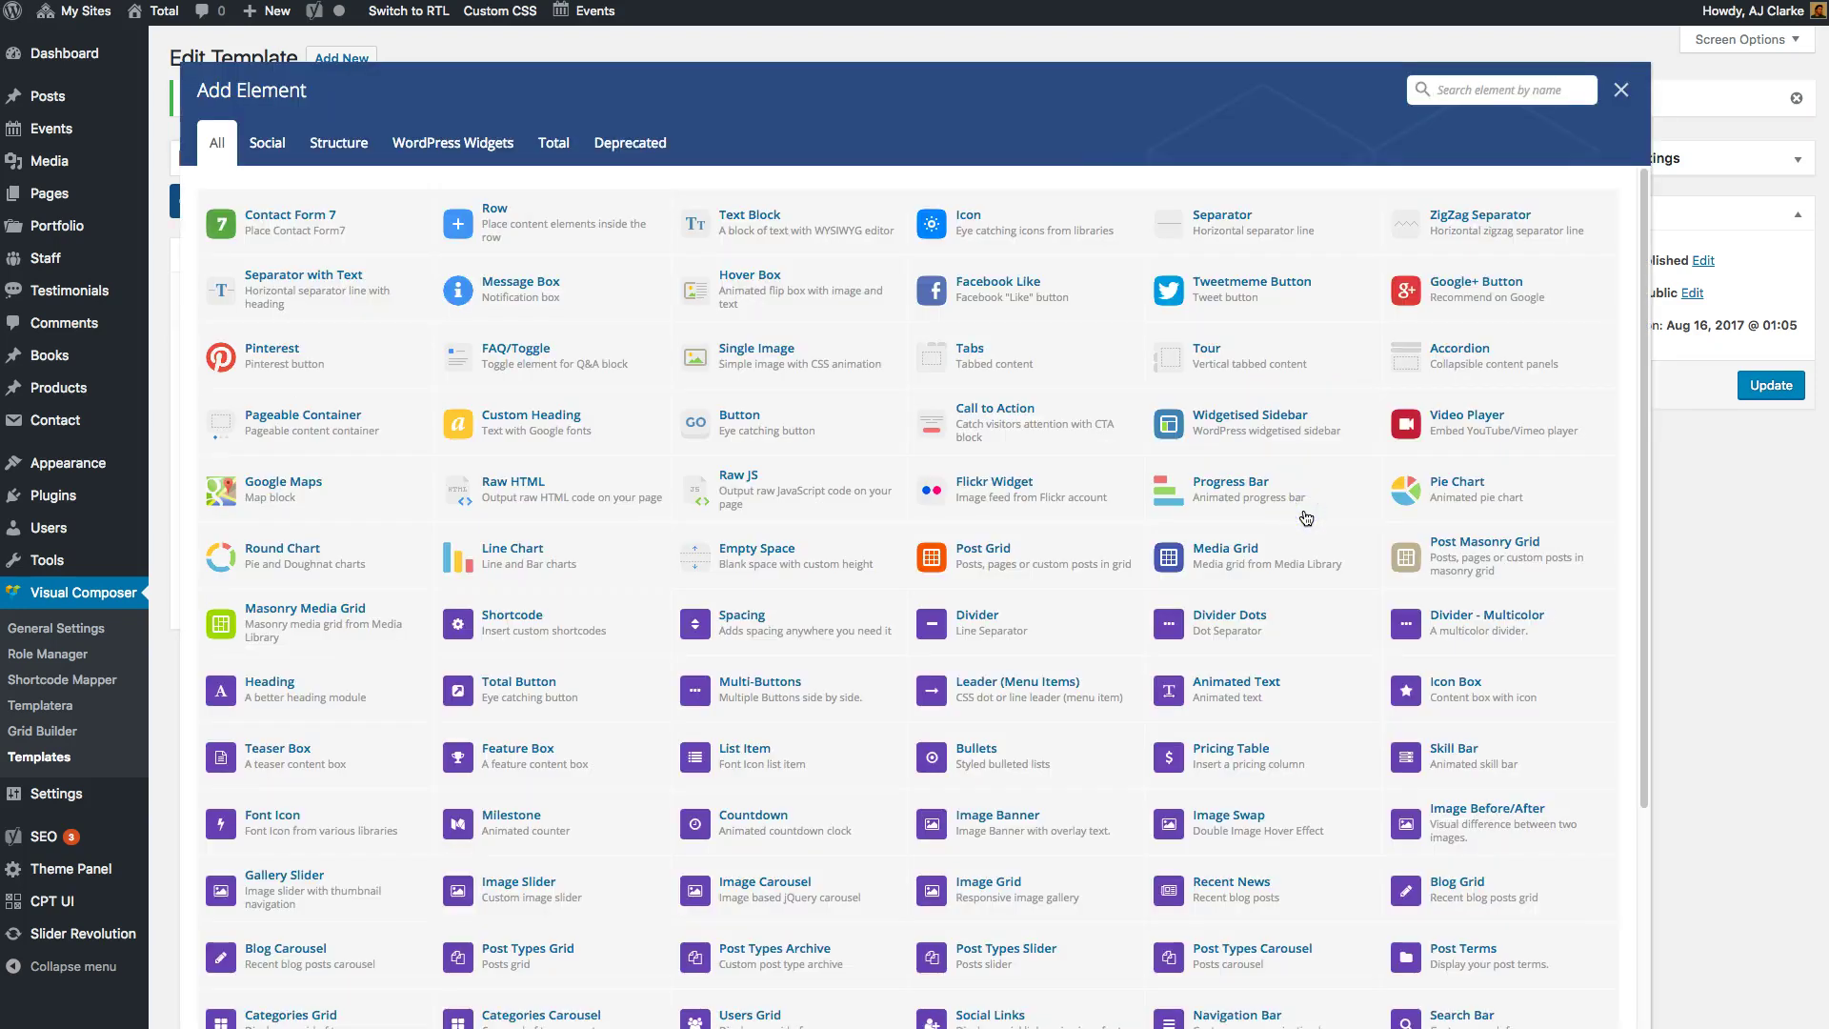
type("spa")
left_click(575, 231)
left_click(645, 295)
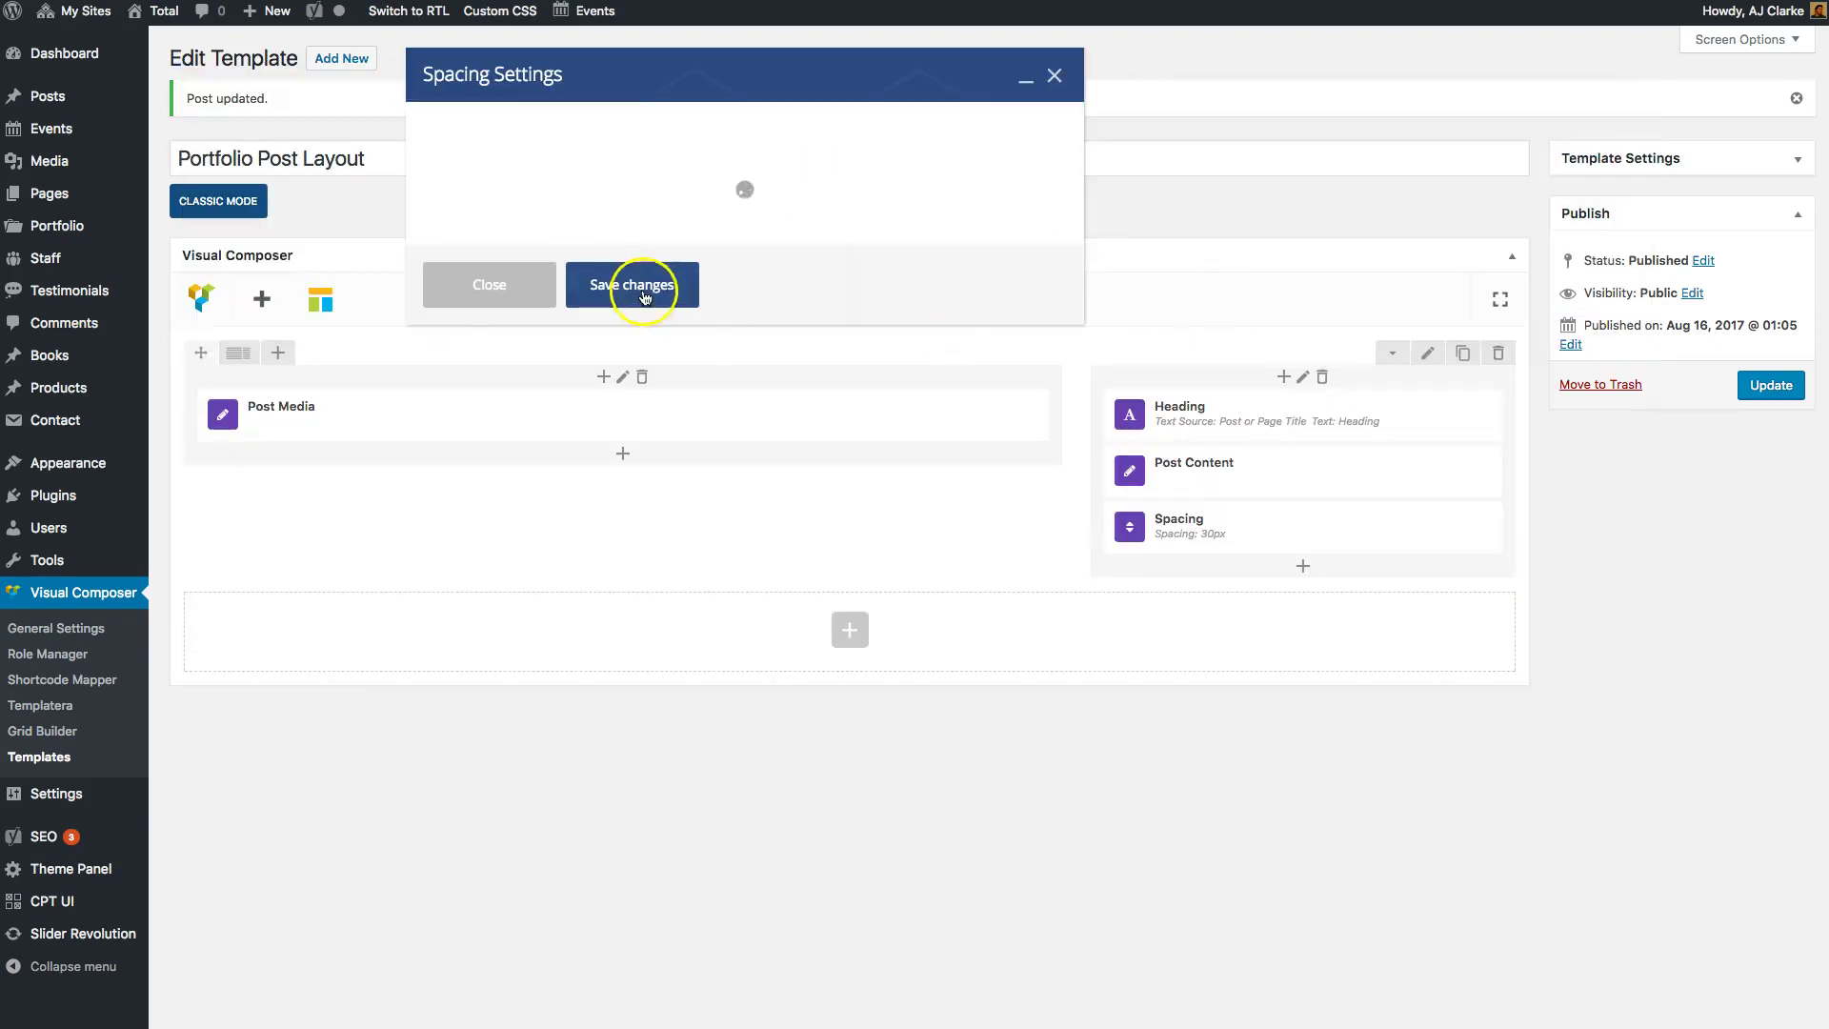
left_click(433, 166)
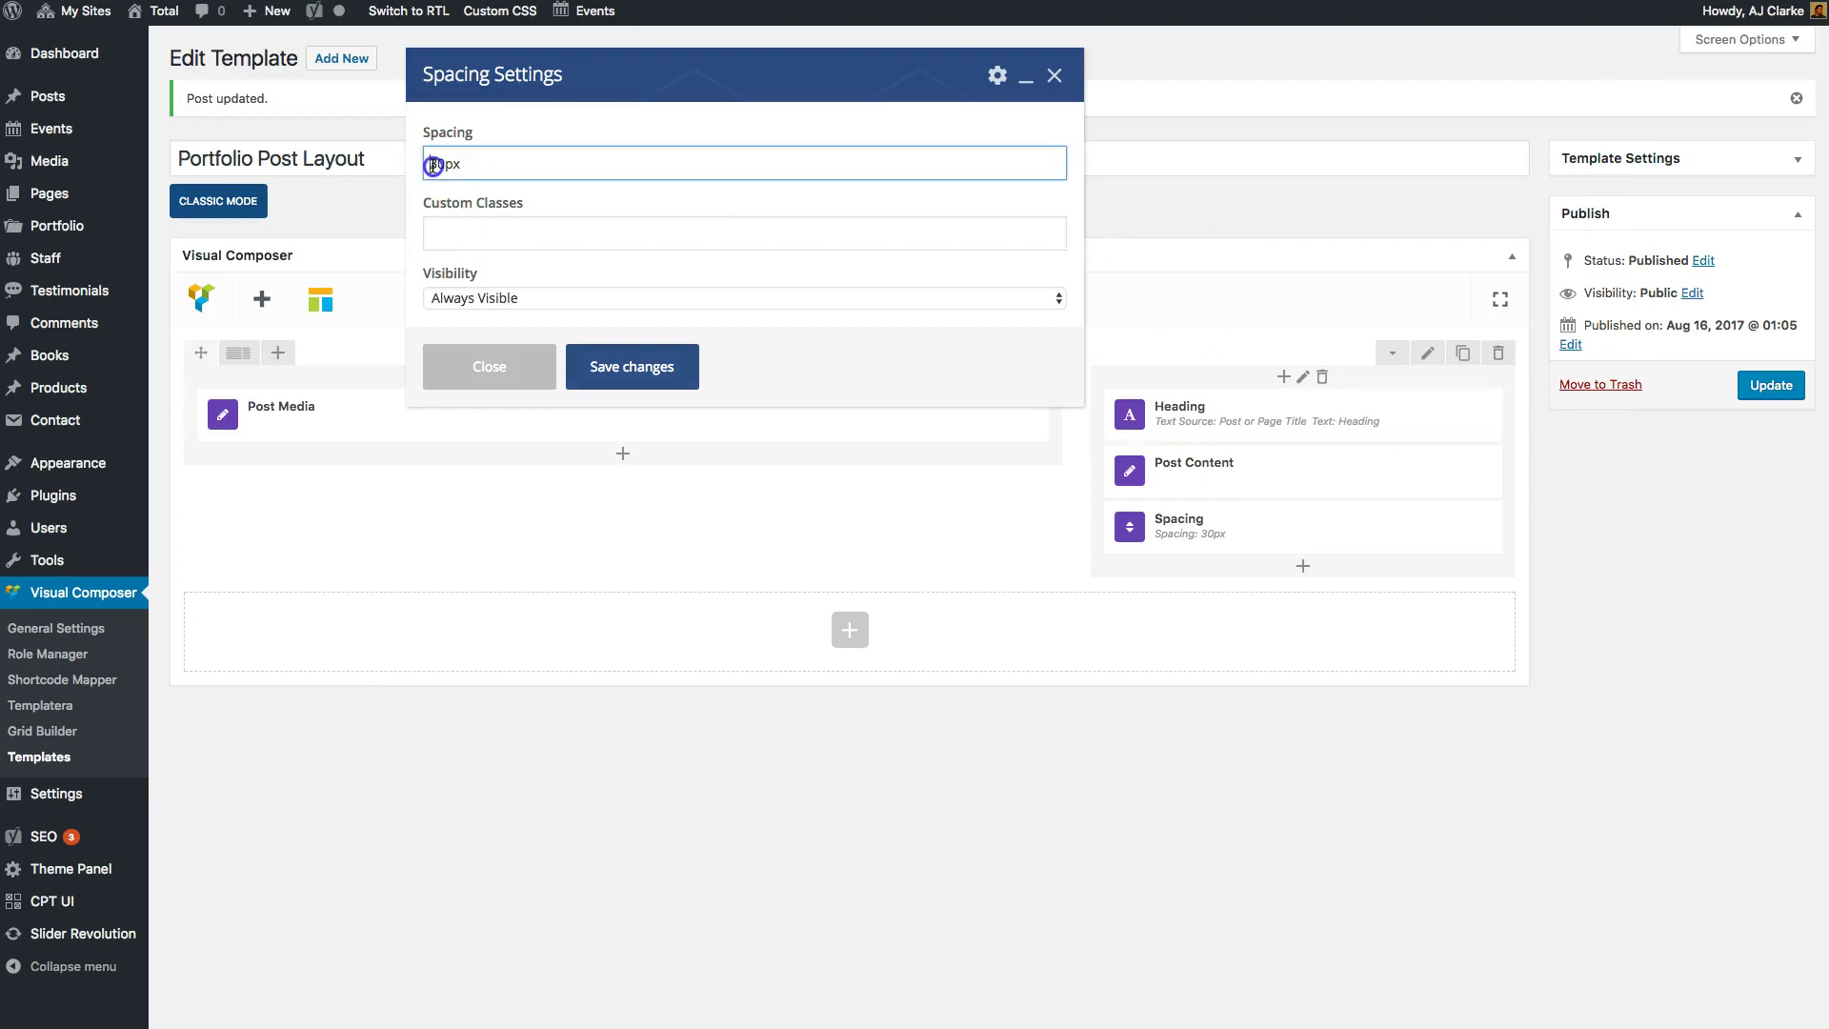
left_click(610, 363)
mouse_move(1279, 538)
left_mouse_down()
mouse_move(1248, 527)
mouse_move(1275, 455)
left_mouse_up()
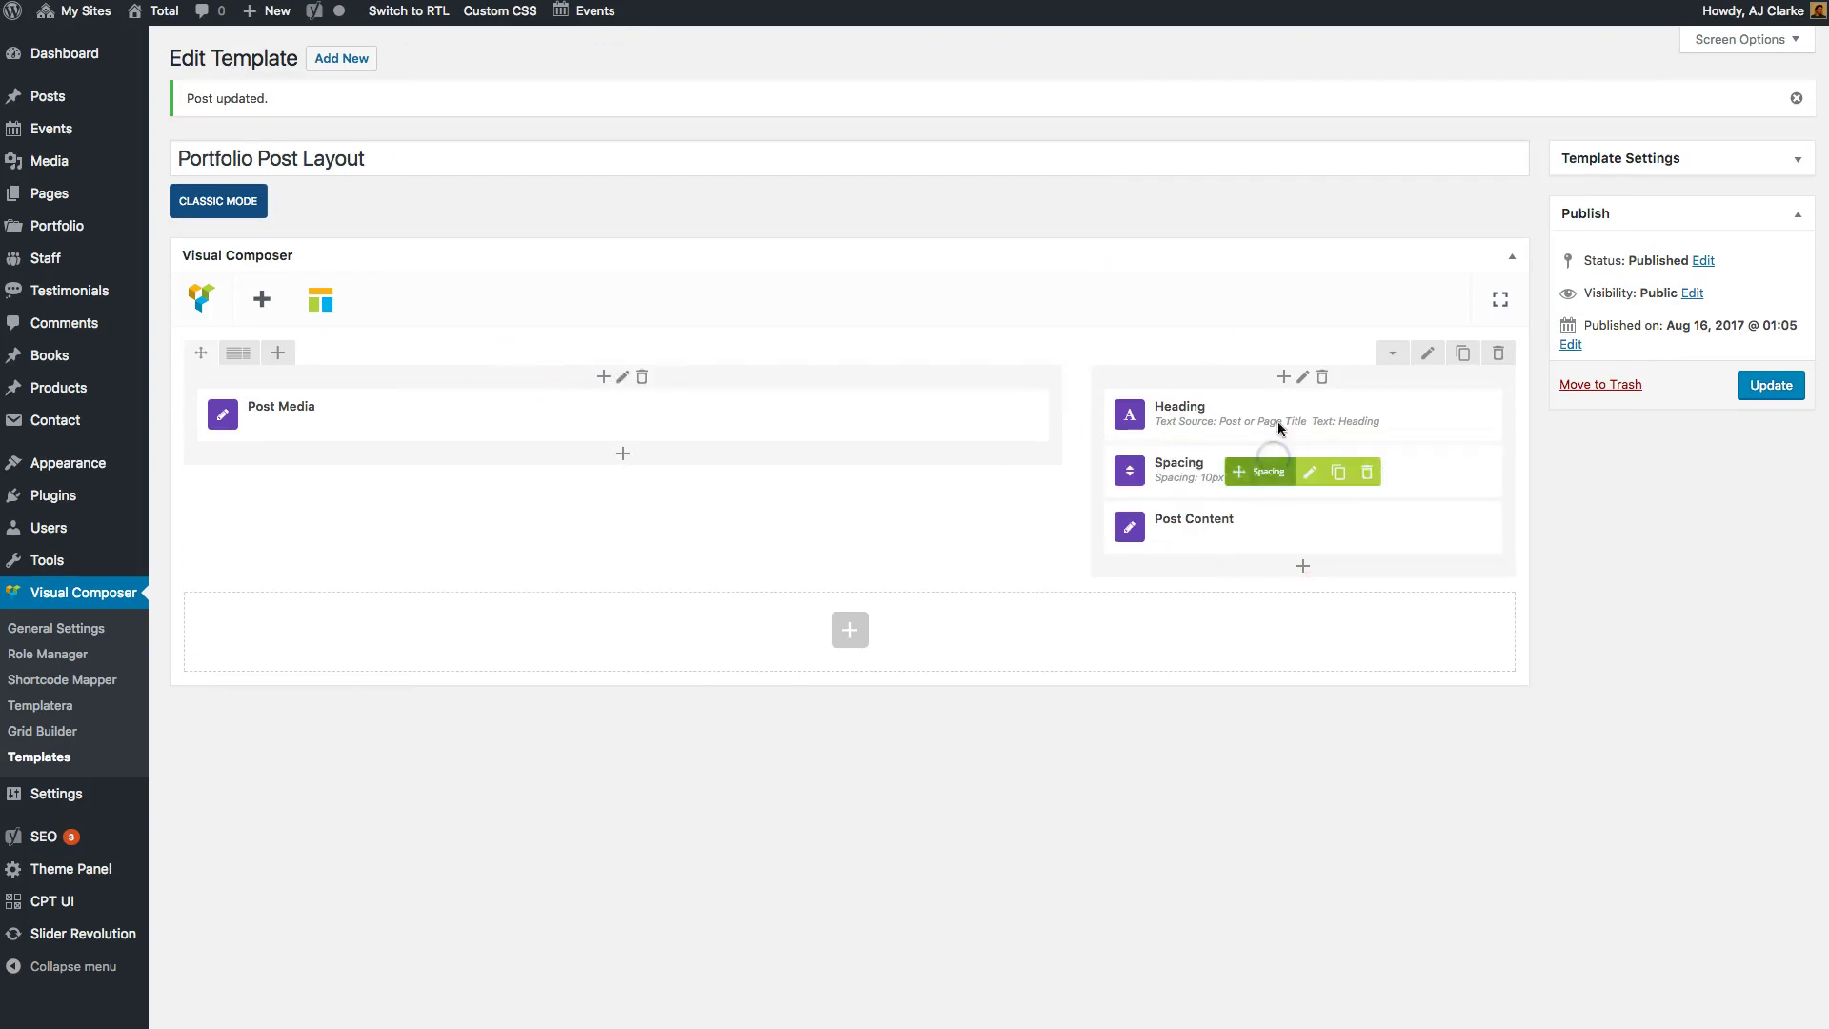
Step: In the Heading element's typography settings, set the tag to h1 and the color to black
left_click(1302, 416)
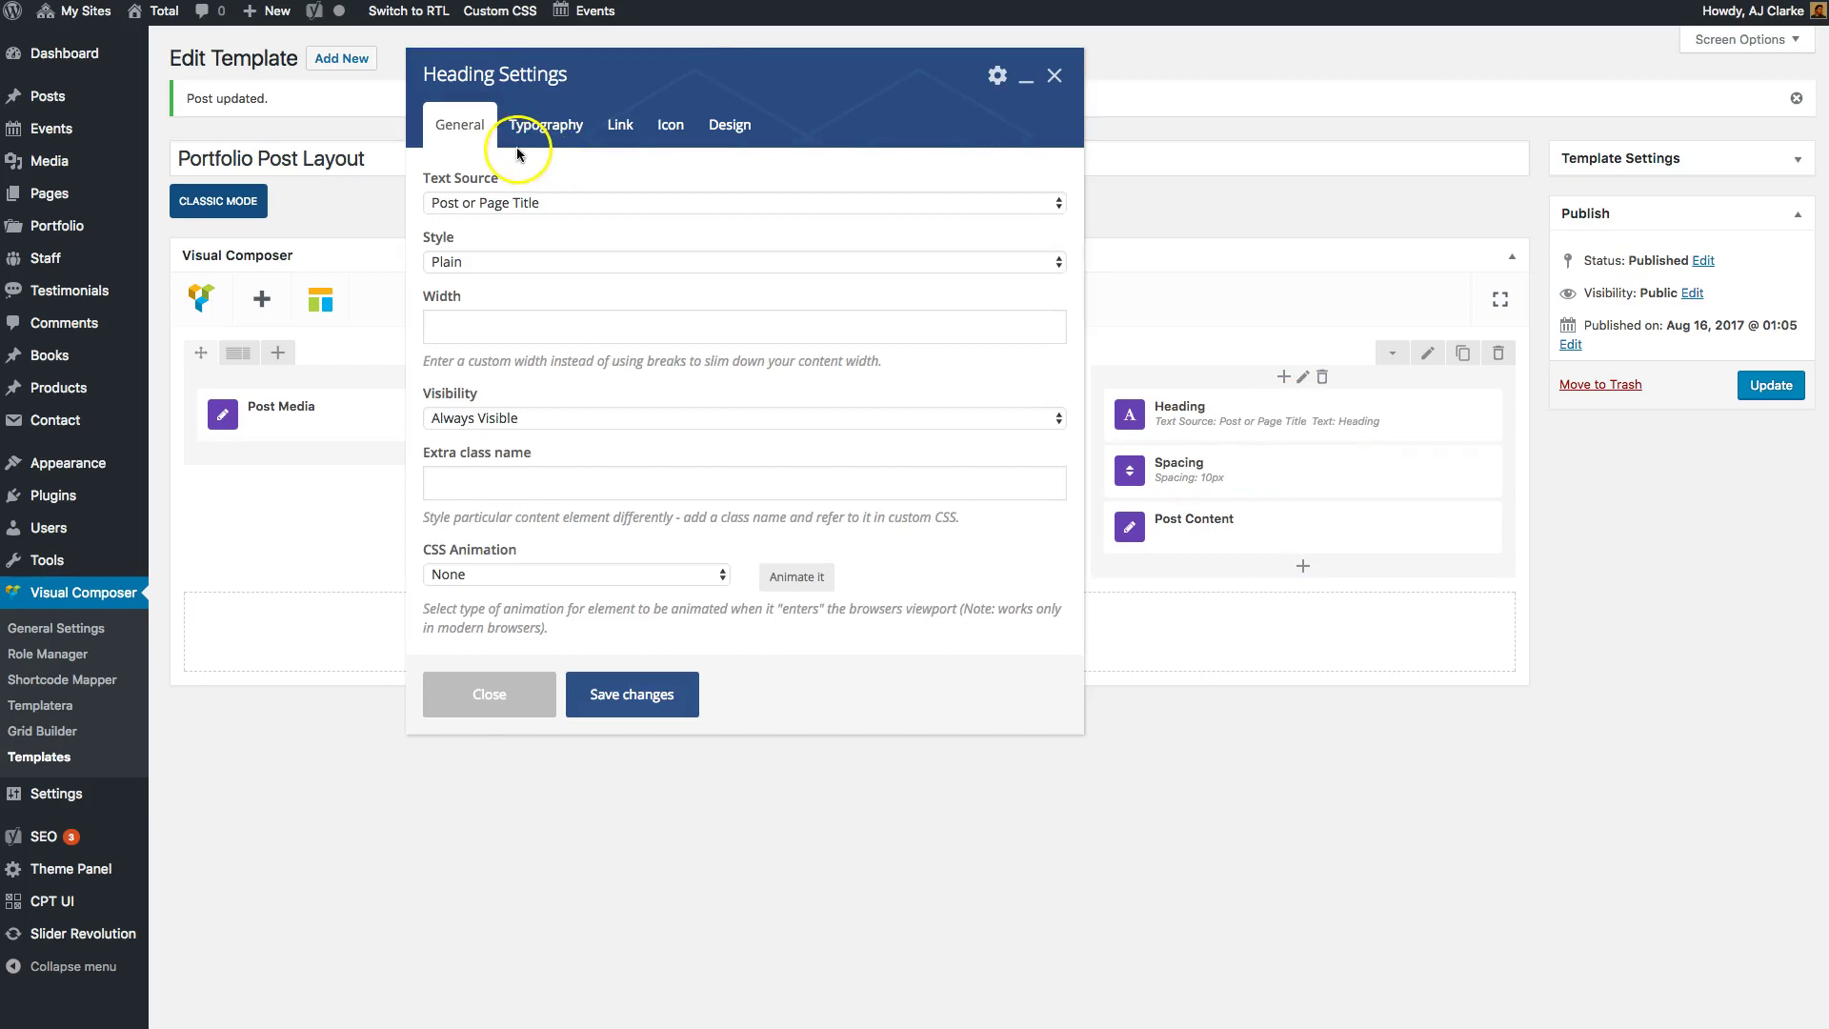
left_click(522, 132)
left_click(471, 203)
left_click(481, 203)
left_click(485, 262)
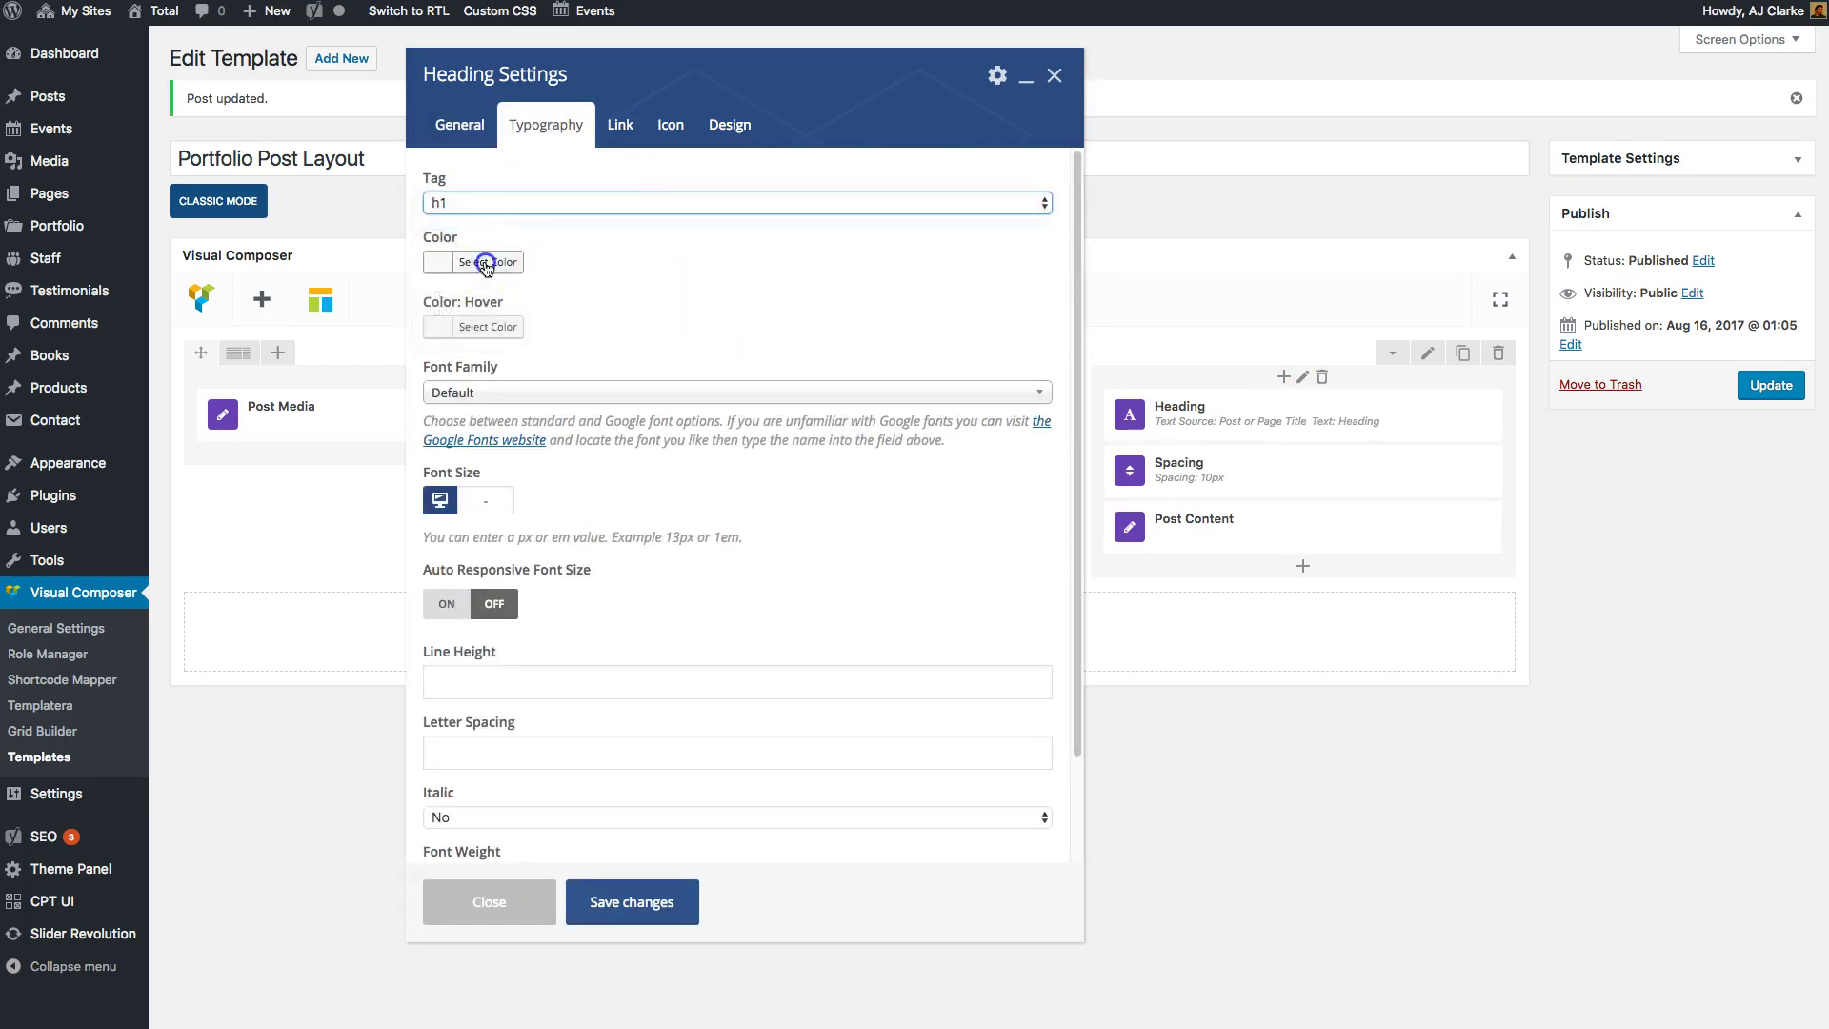
left_click(649, 318)
left_click(830, 281)
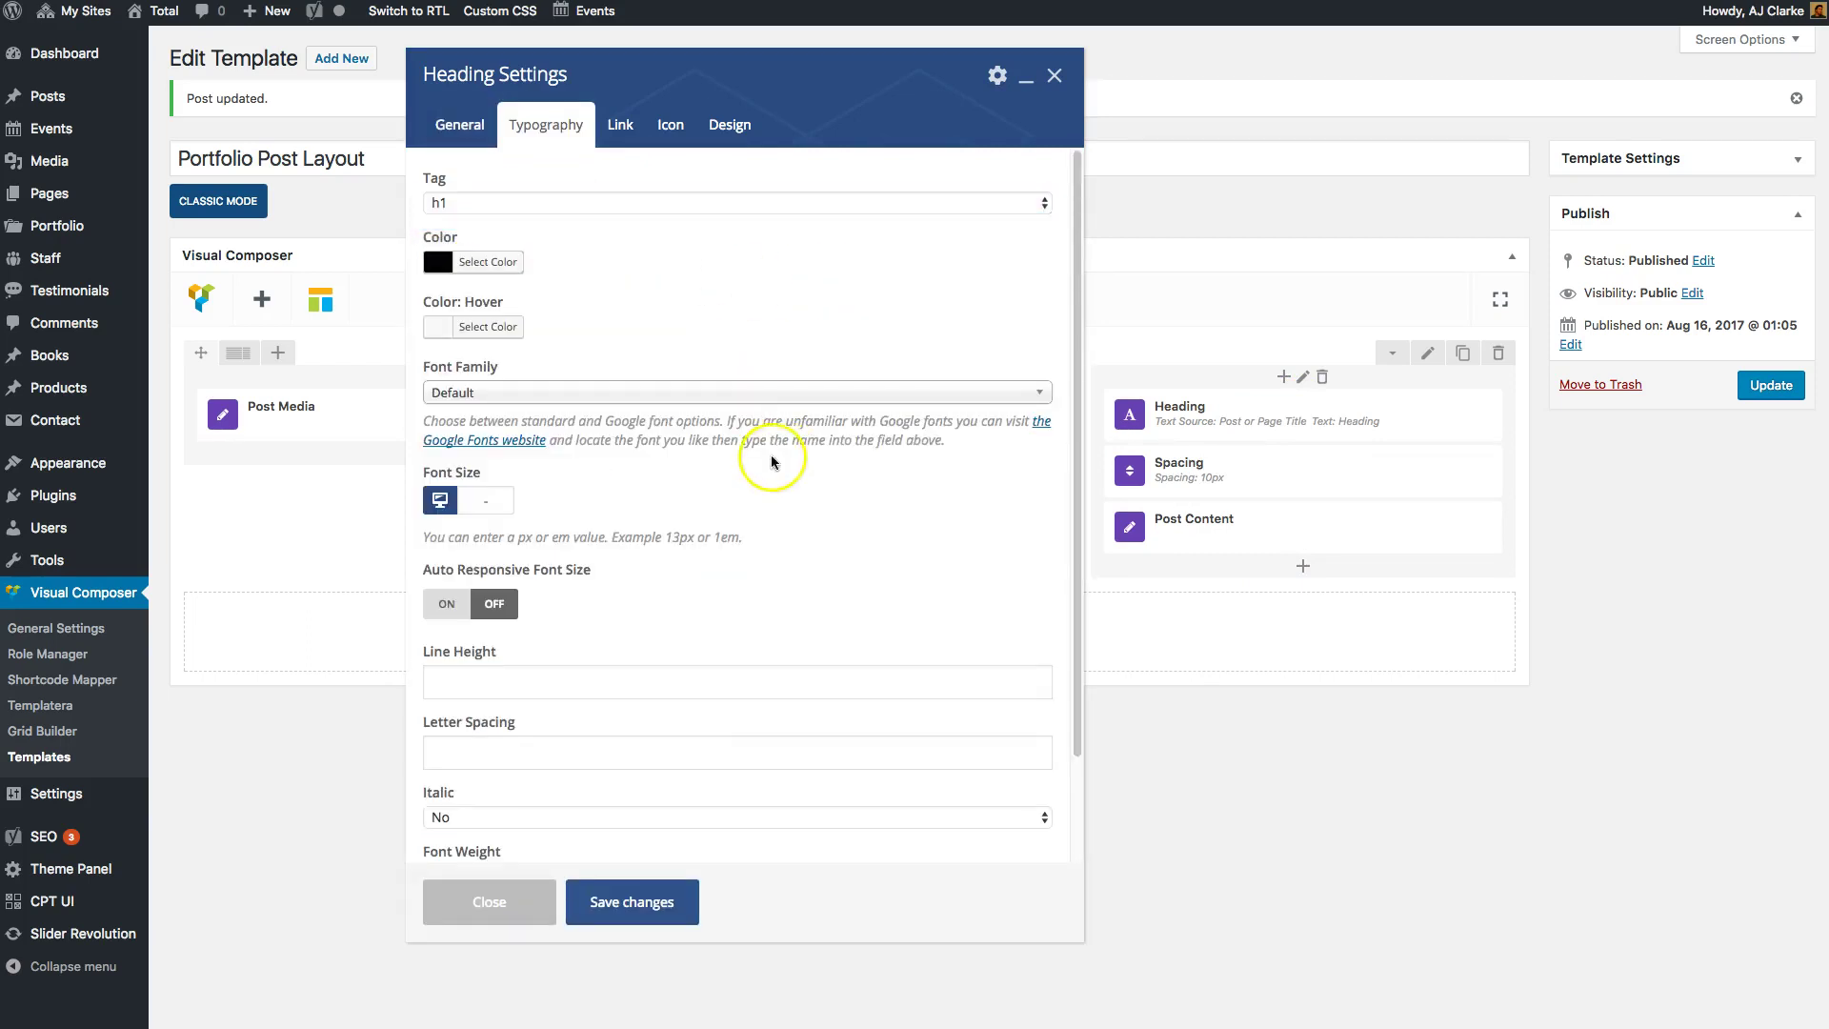
Step: Set the heading's font family to Lobster and its font size to 24, save the settings and update the template
left_click(591, 391)
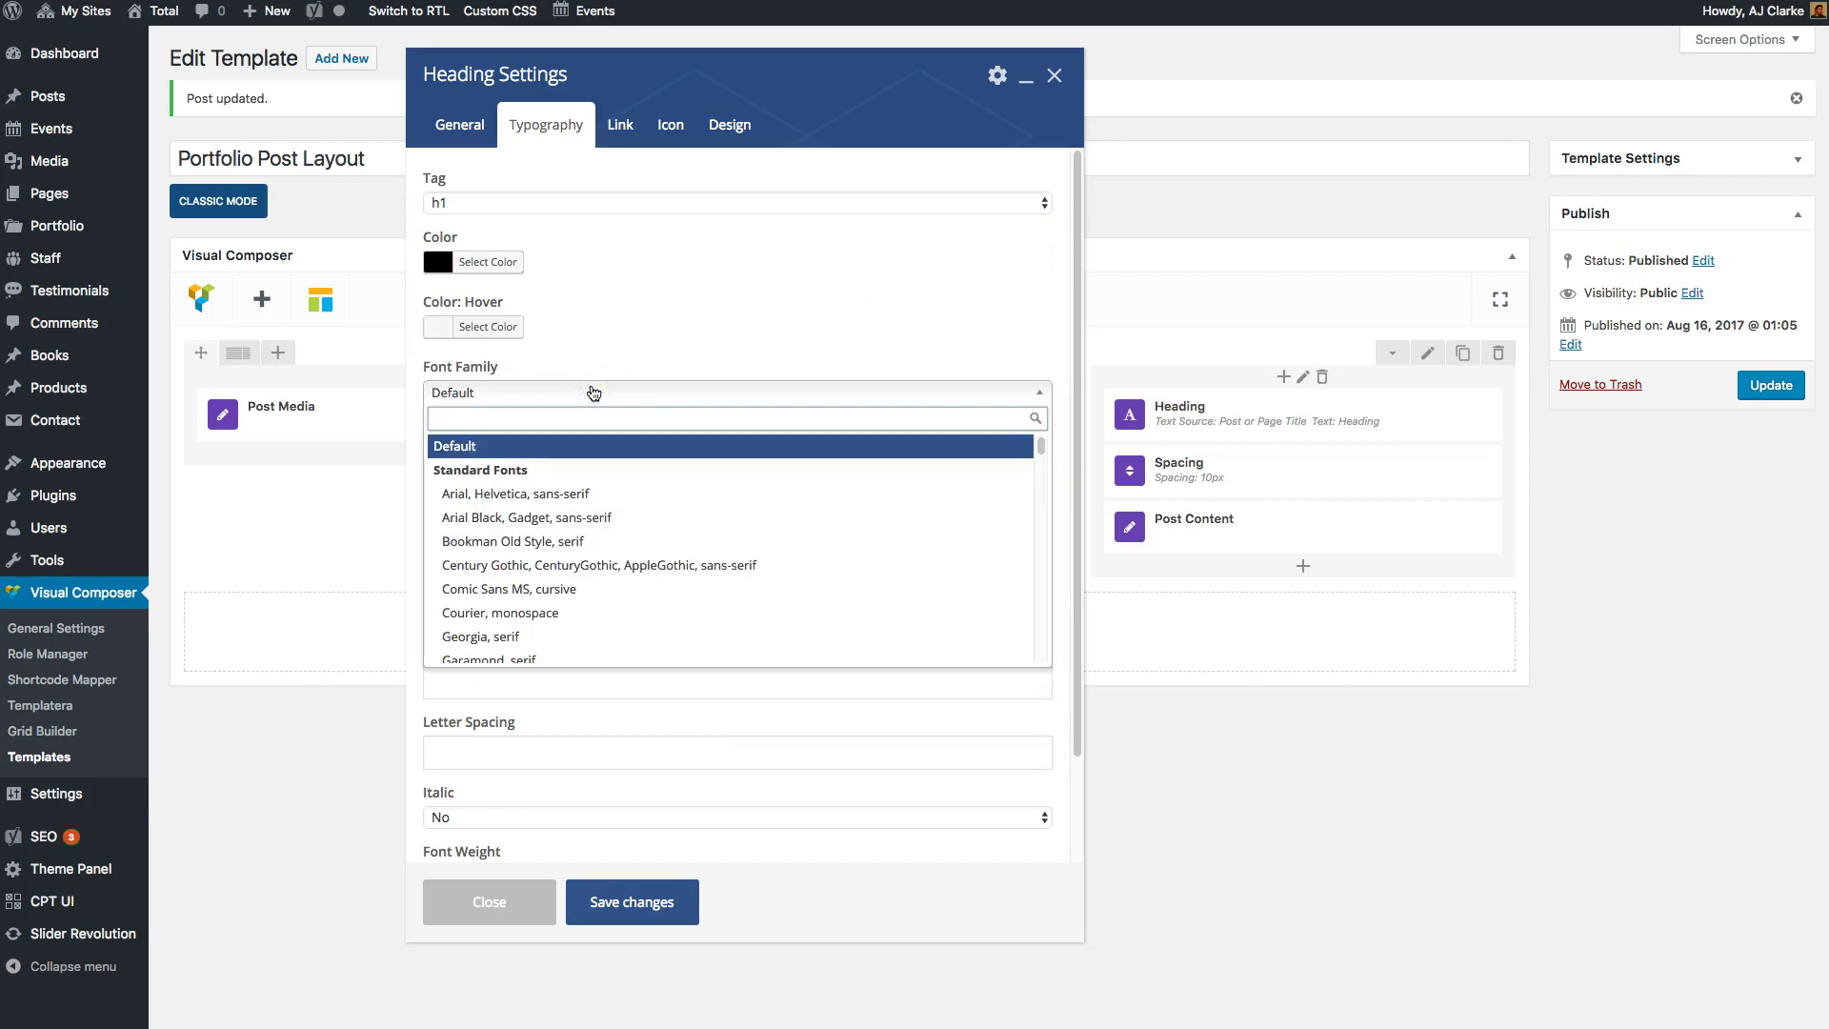
type("lobs")
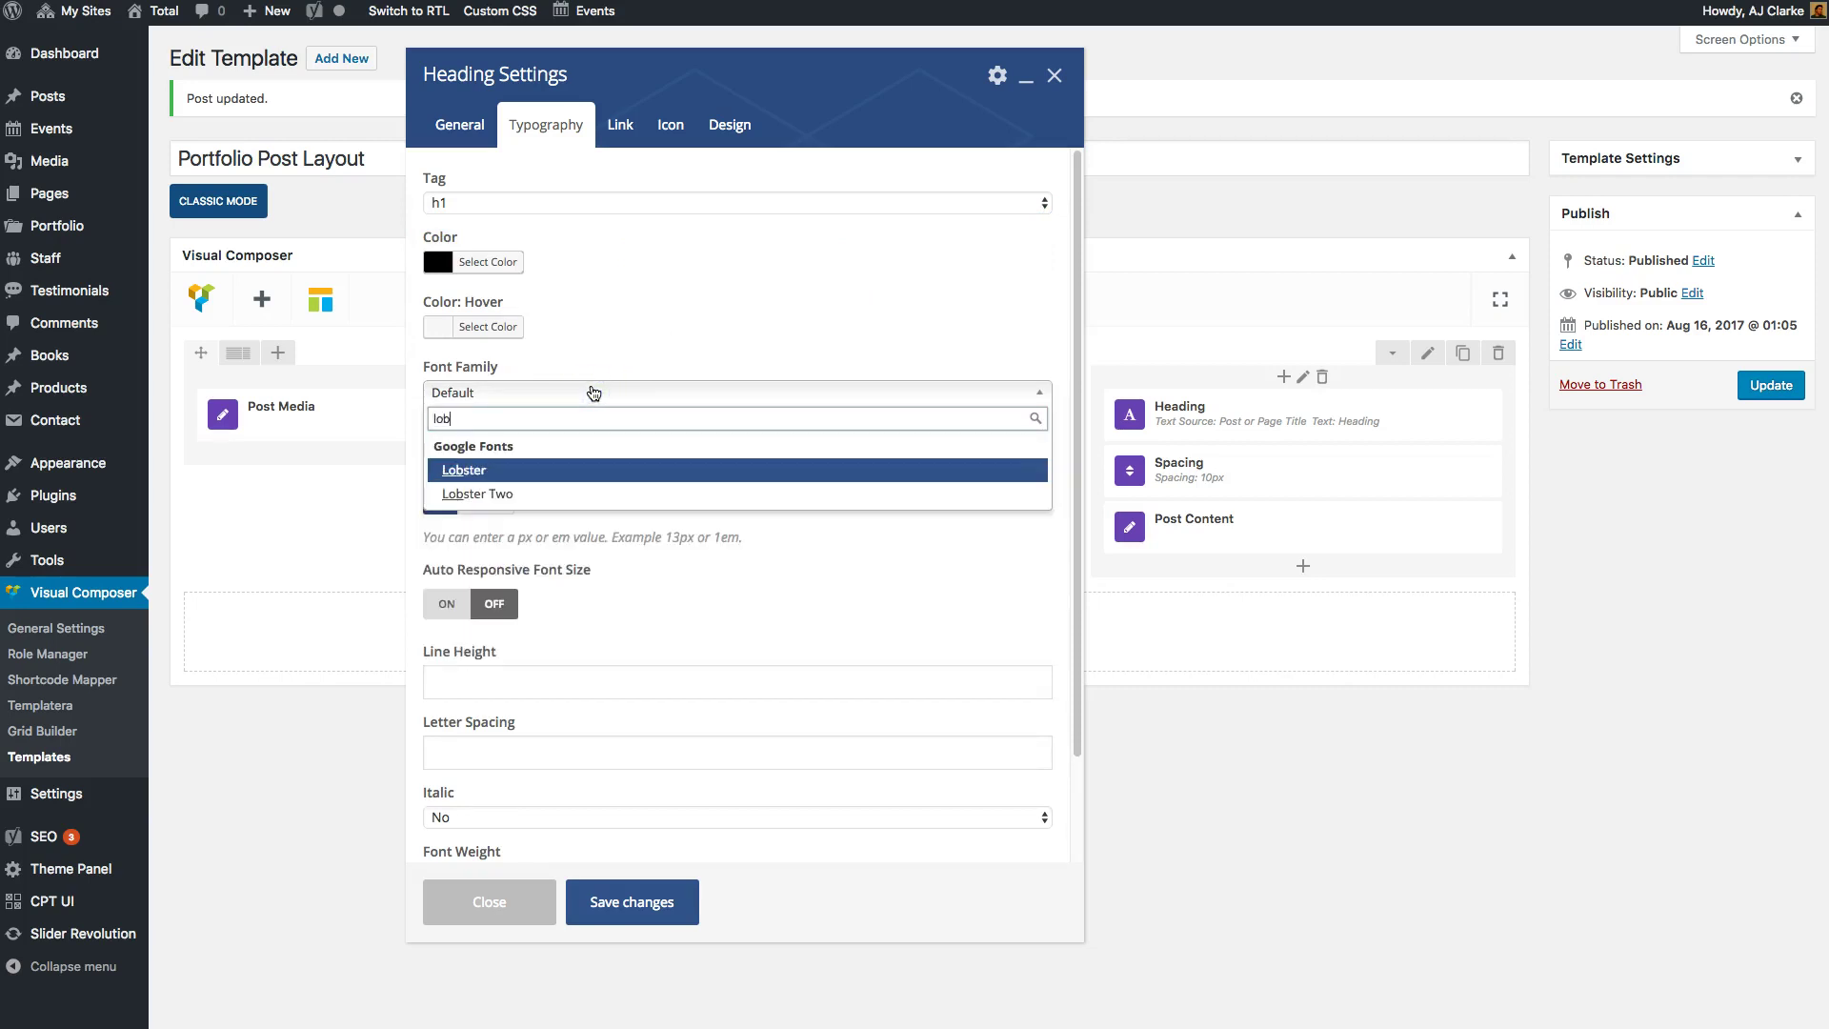
left_click(560, 467)
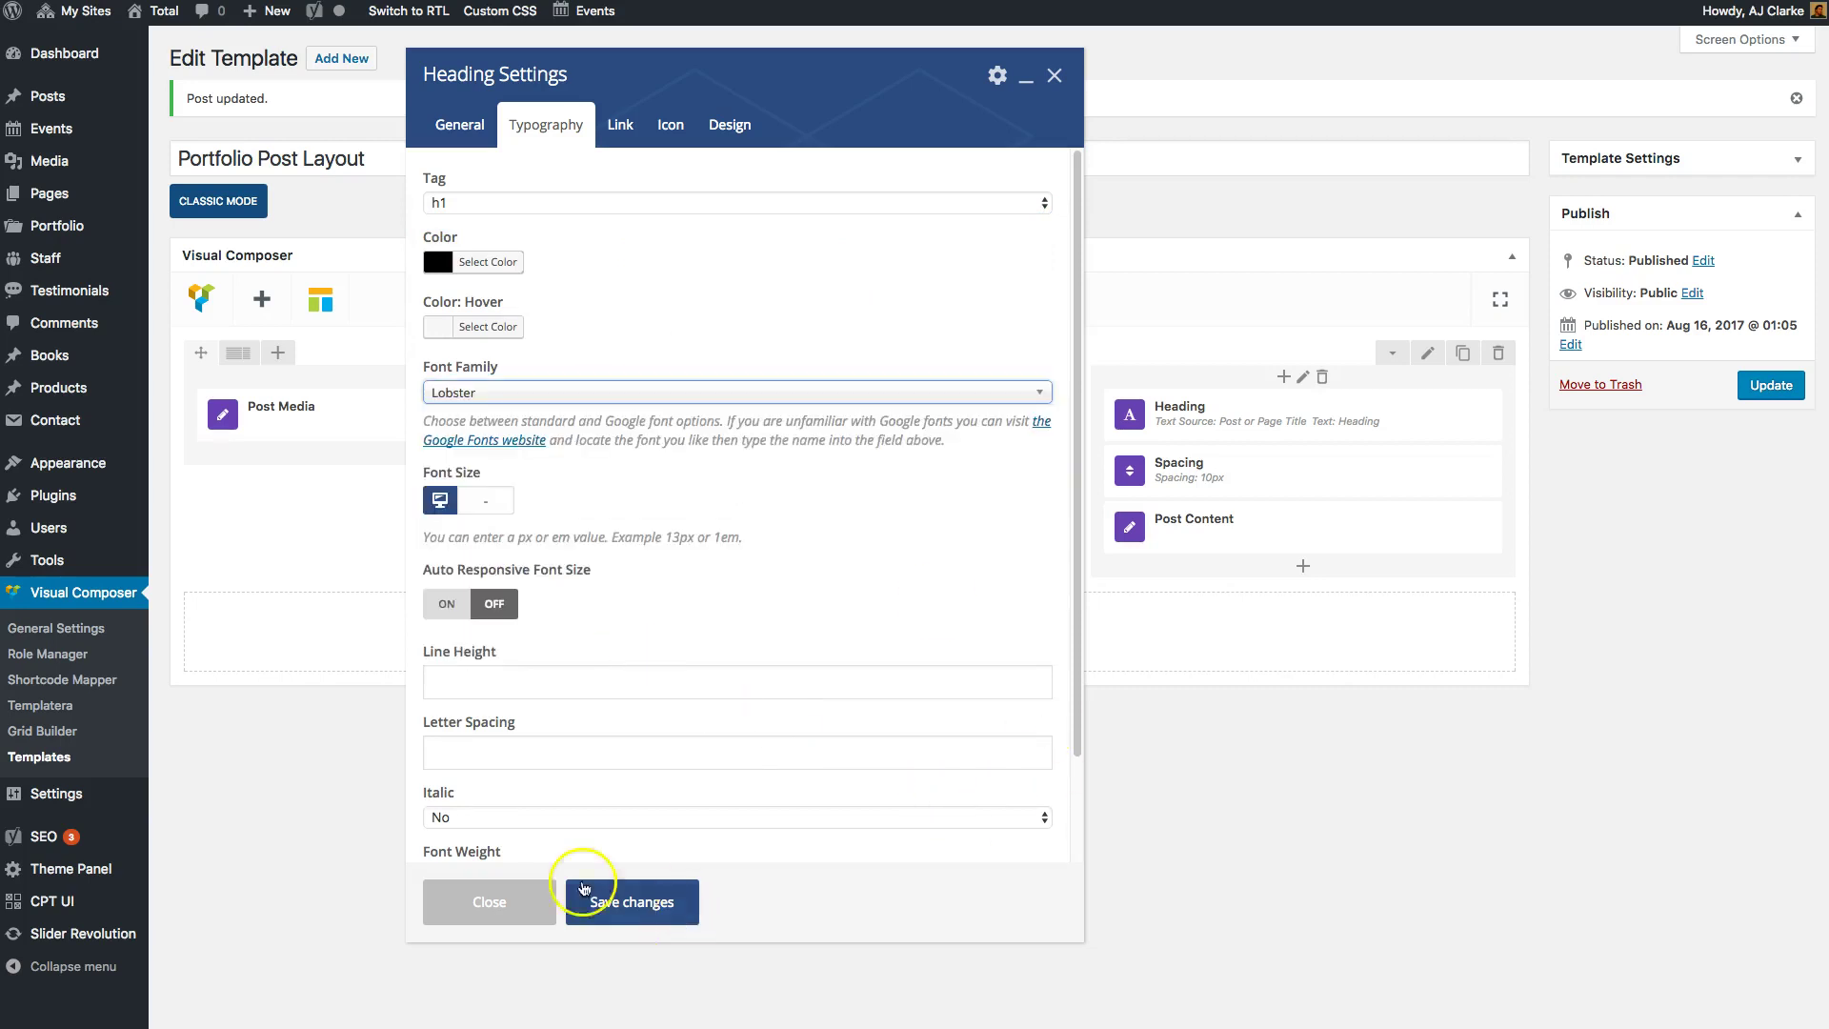
left_click(484, 499)
type("24")
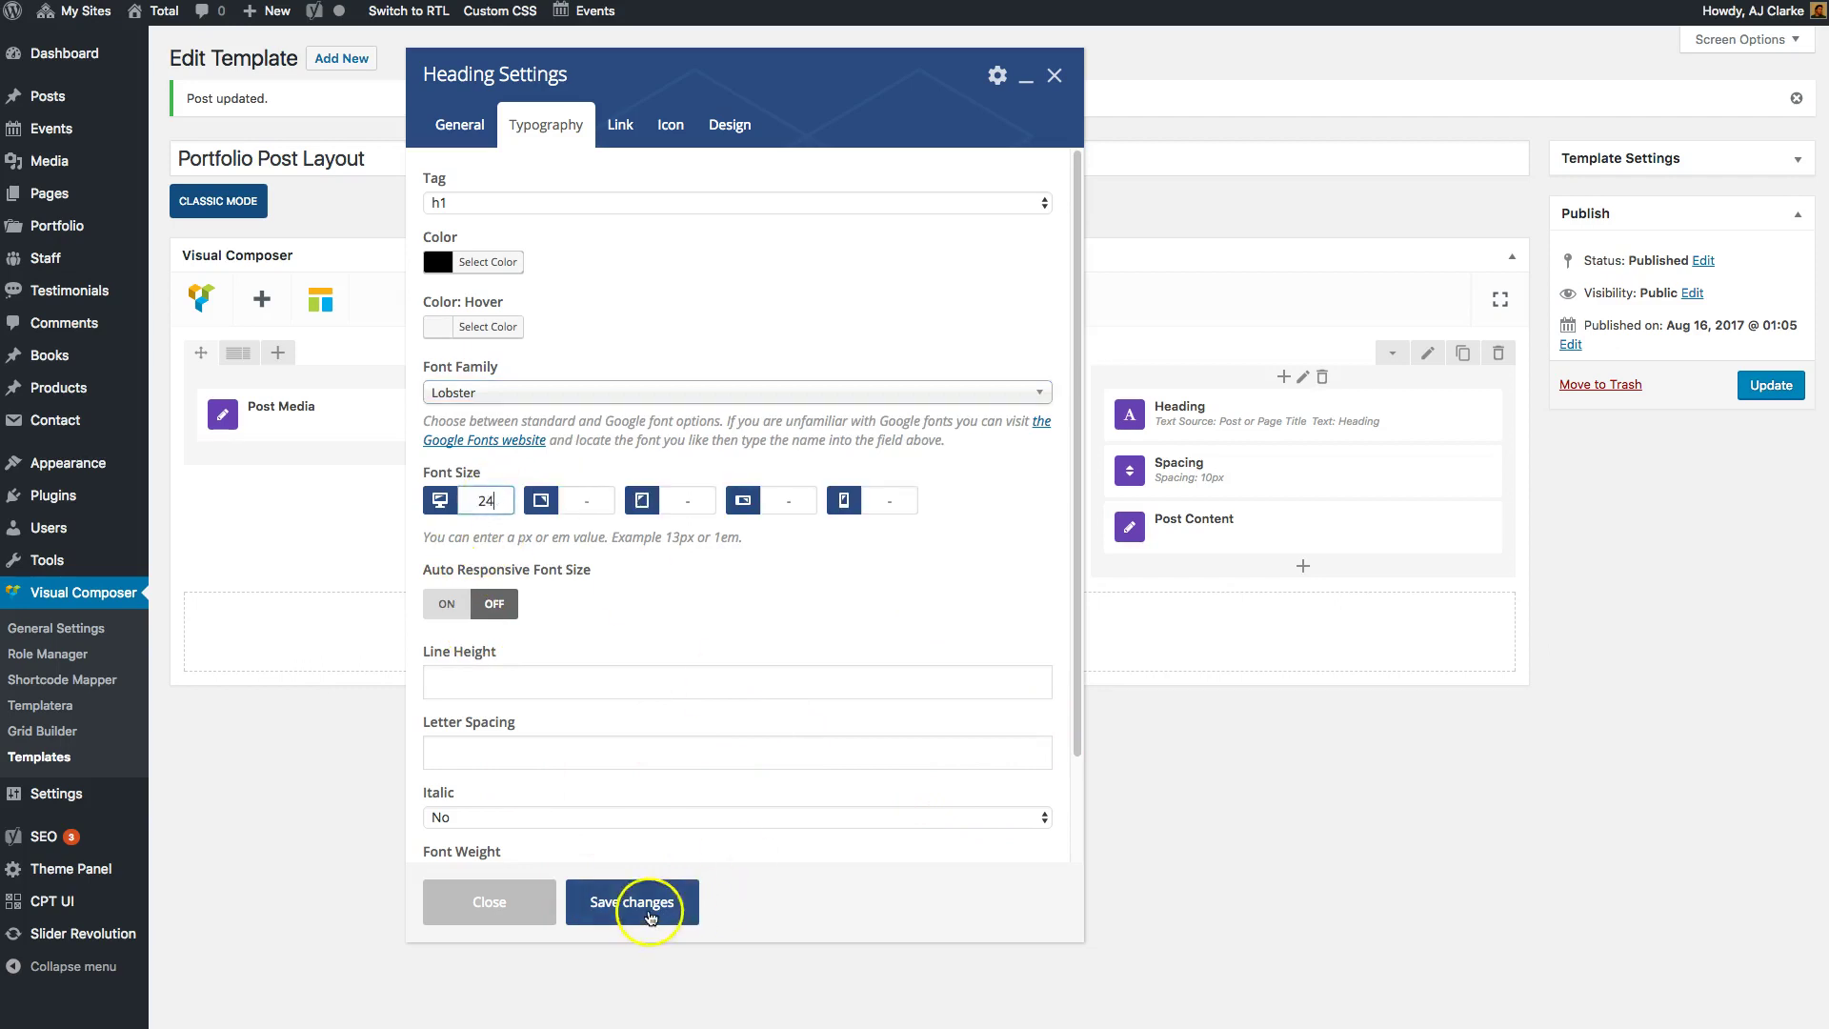
left_click(633, 901)
left_click(1769, 384)
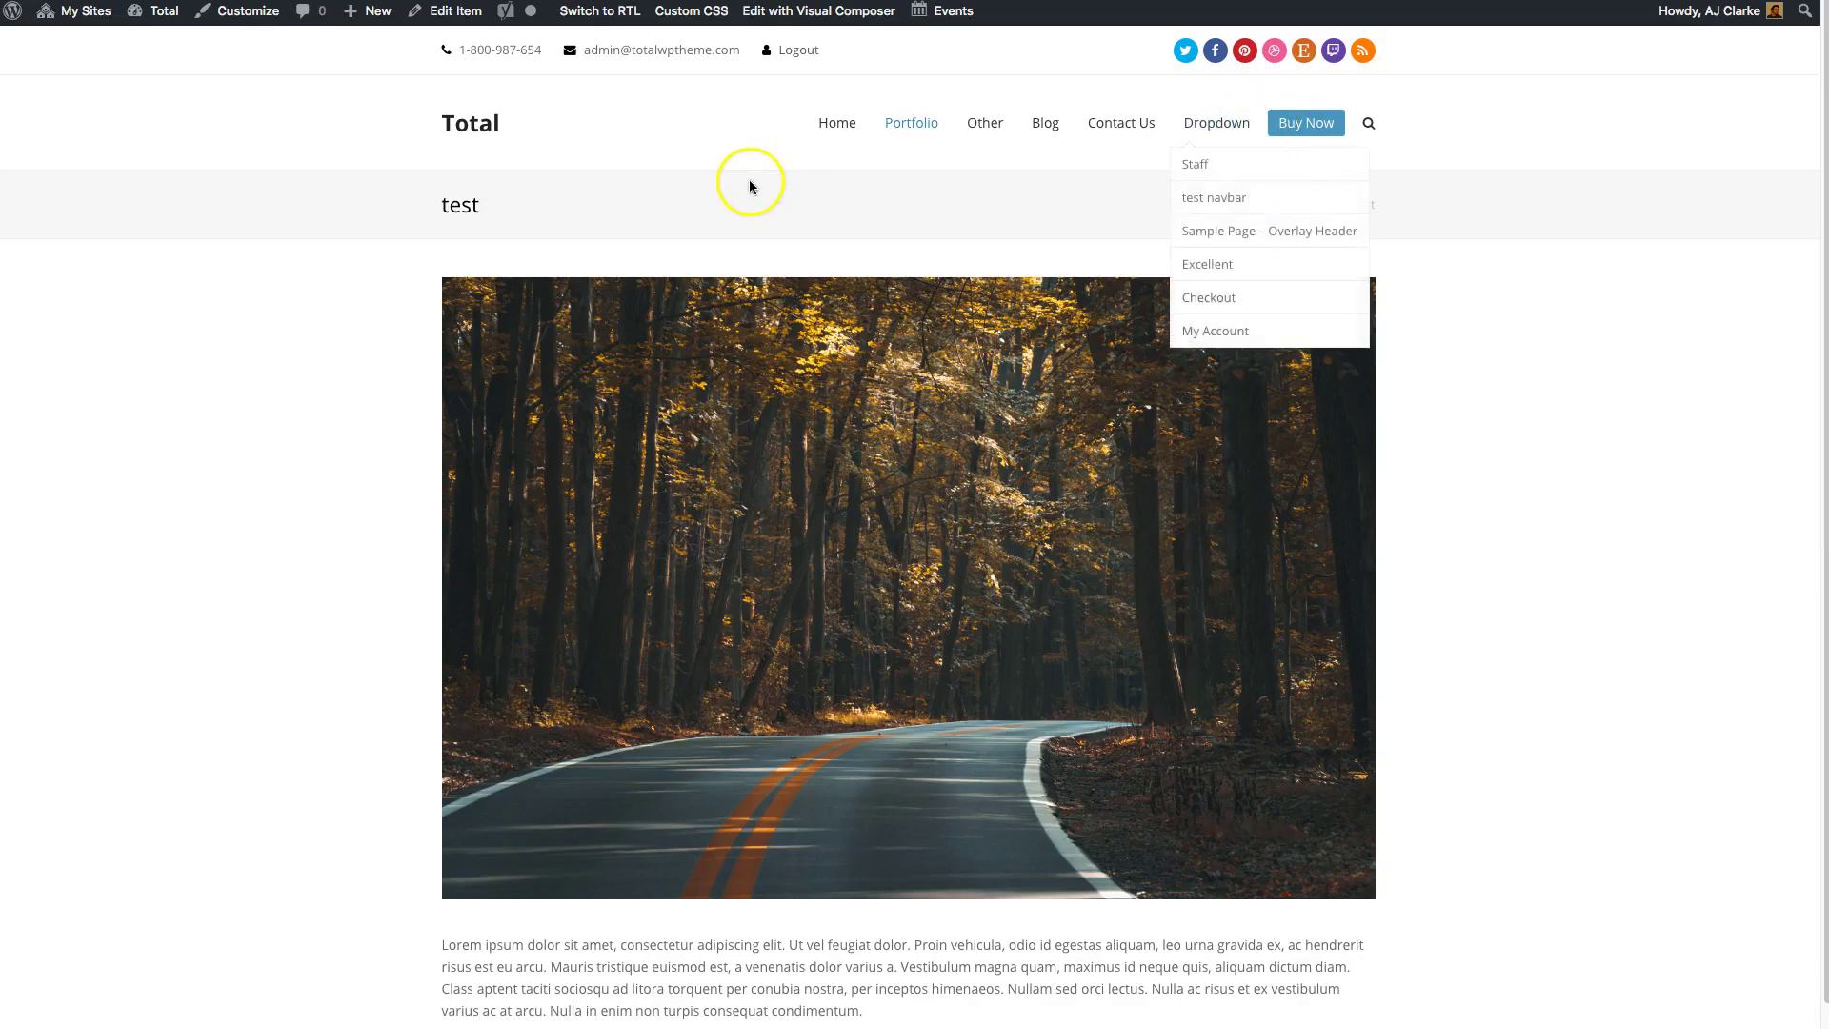
Step: Reload the test item's live page and check the styled title heading above the text in the narrow column
key("super+r")
left_click_drag(1131, 299, 1081, 293)
left_click(1249, 328)
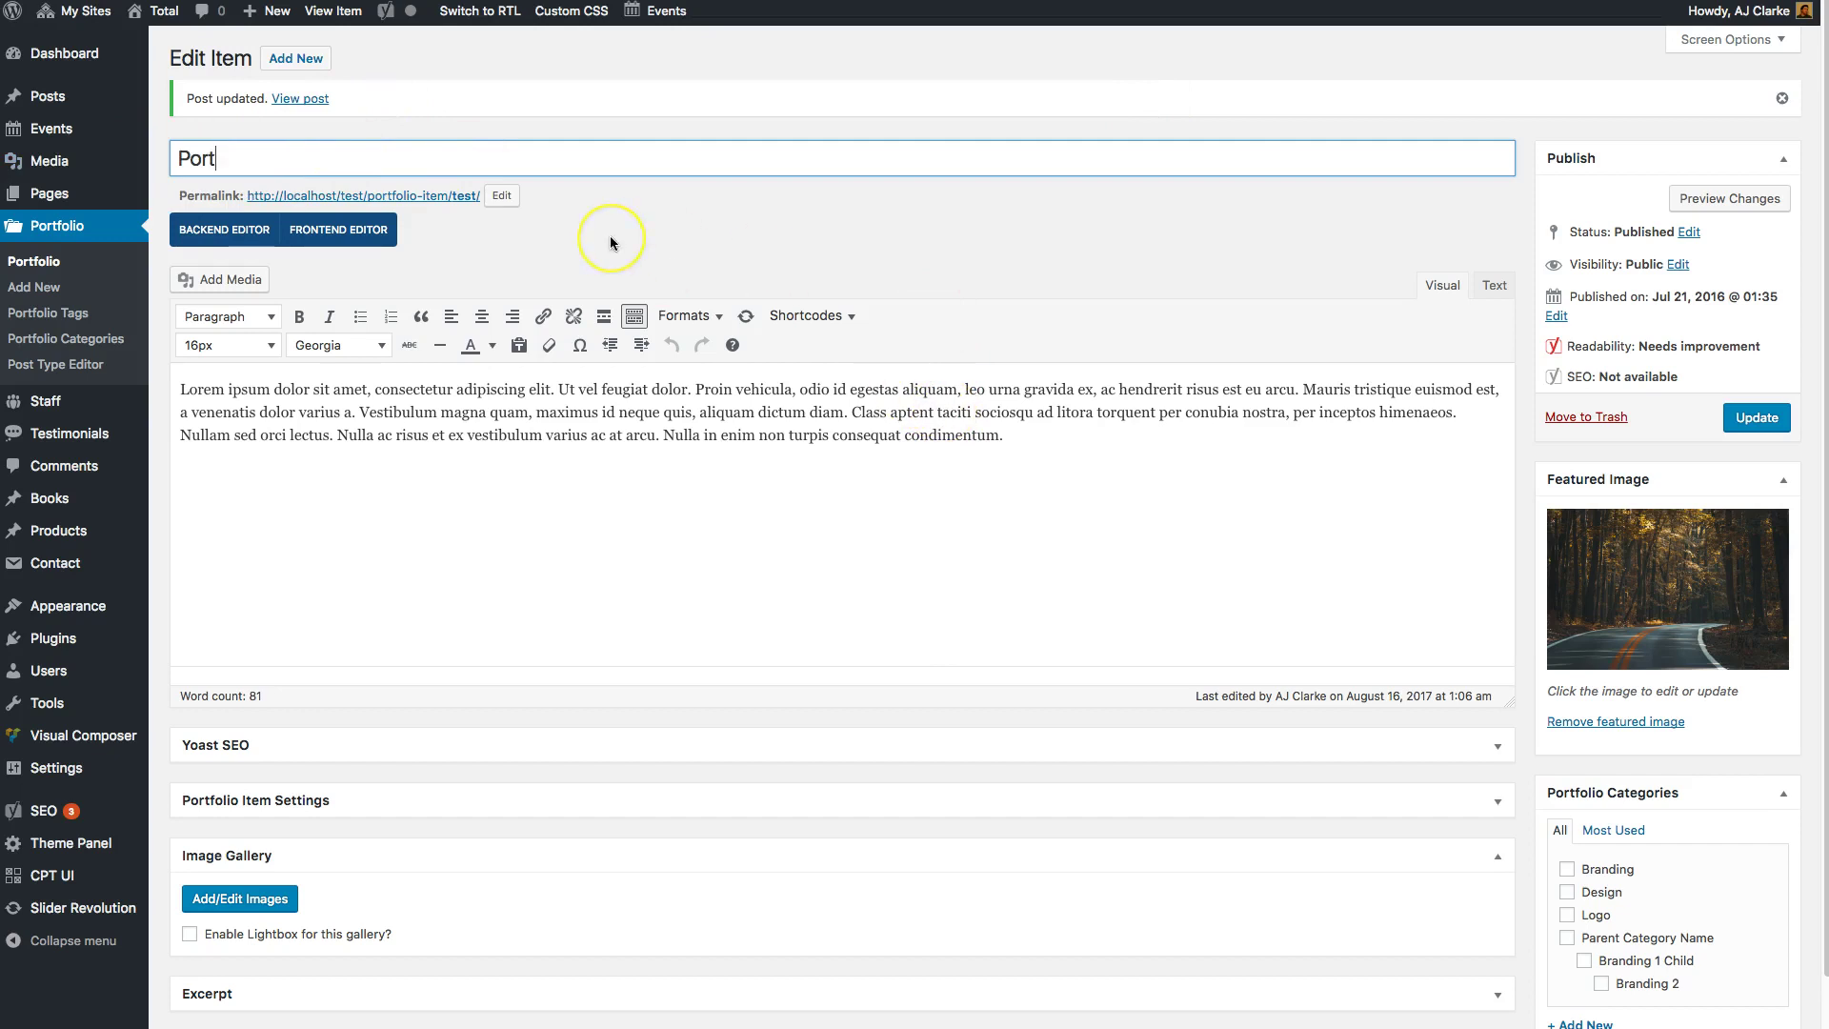
Step: Retitle the test item as Portfolio Item Example, update it and reload its live page to check the dynamic heading
type("Item Example")
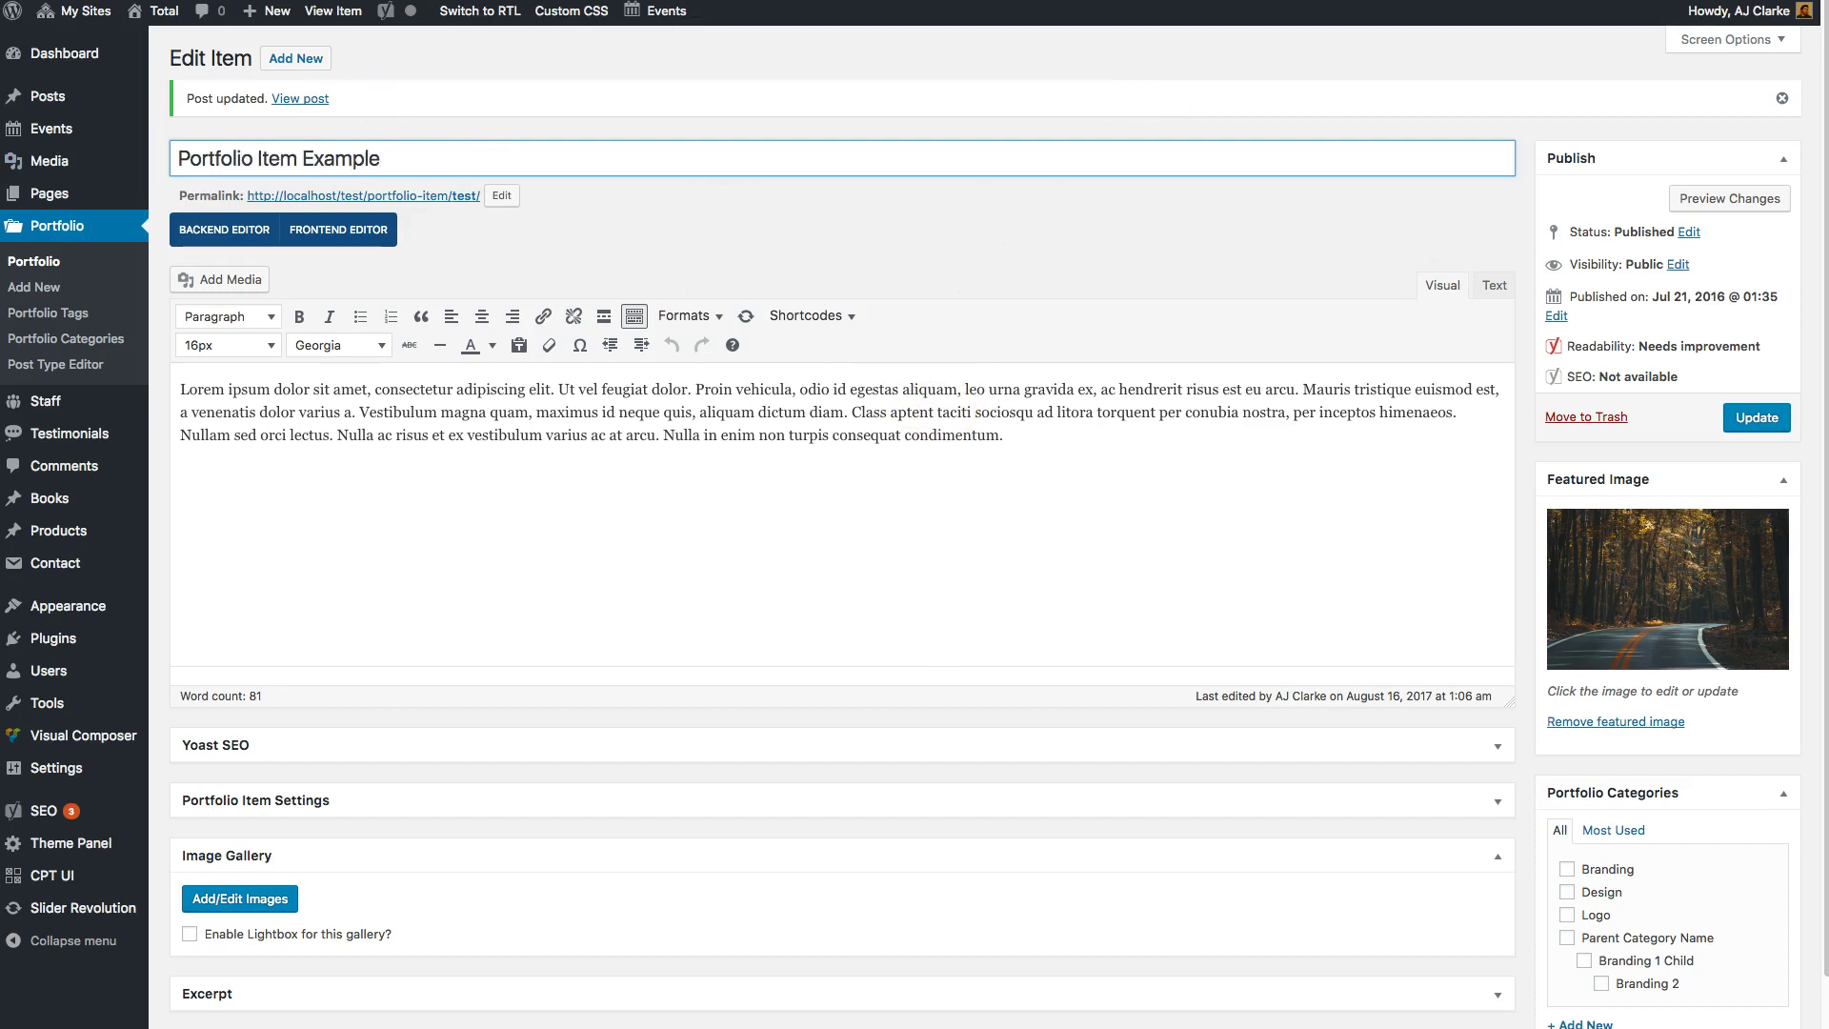
left_click(1757, 418)
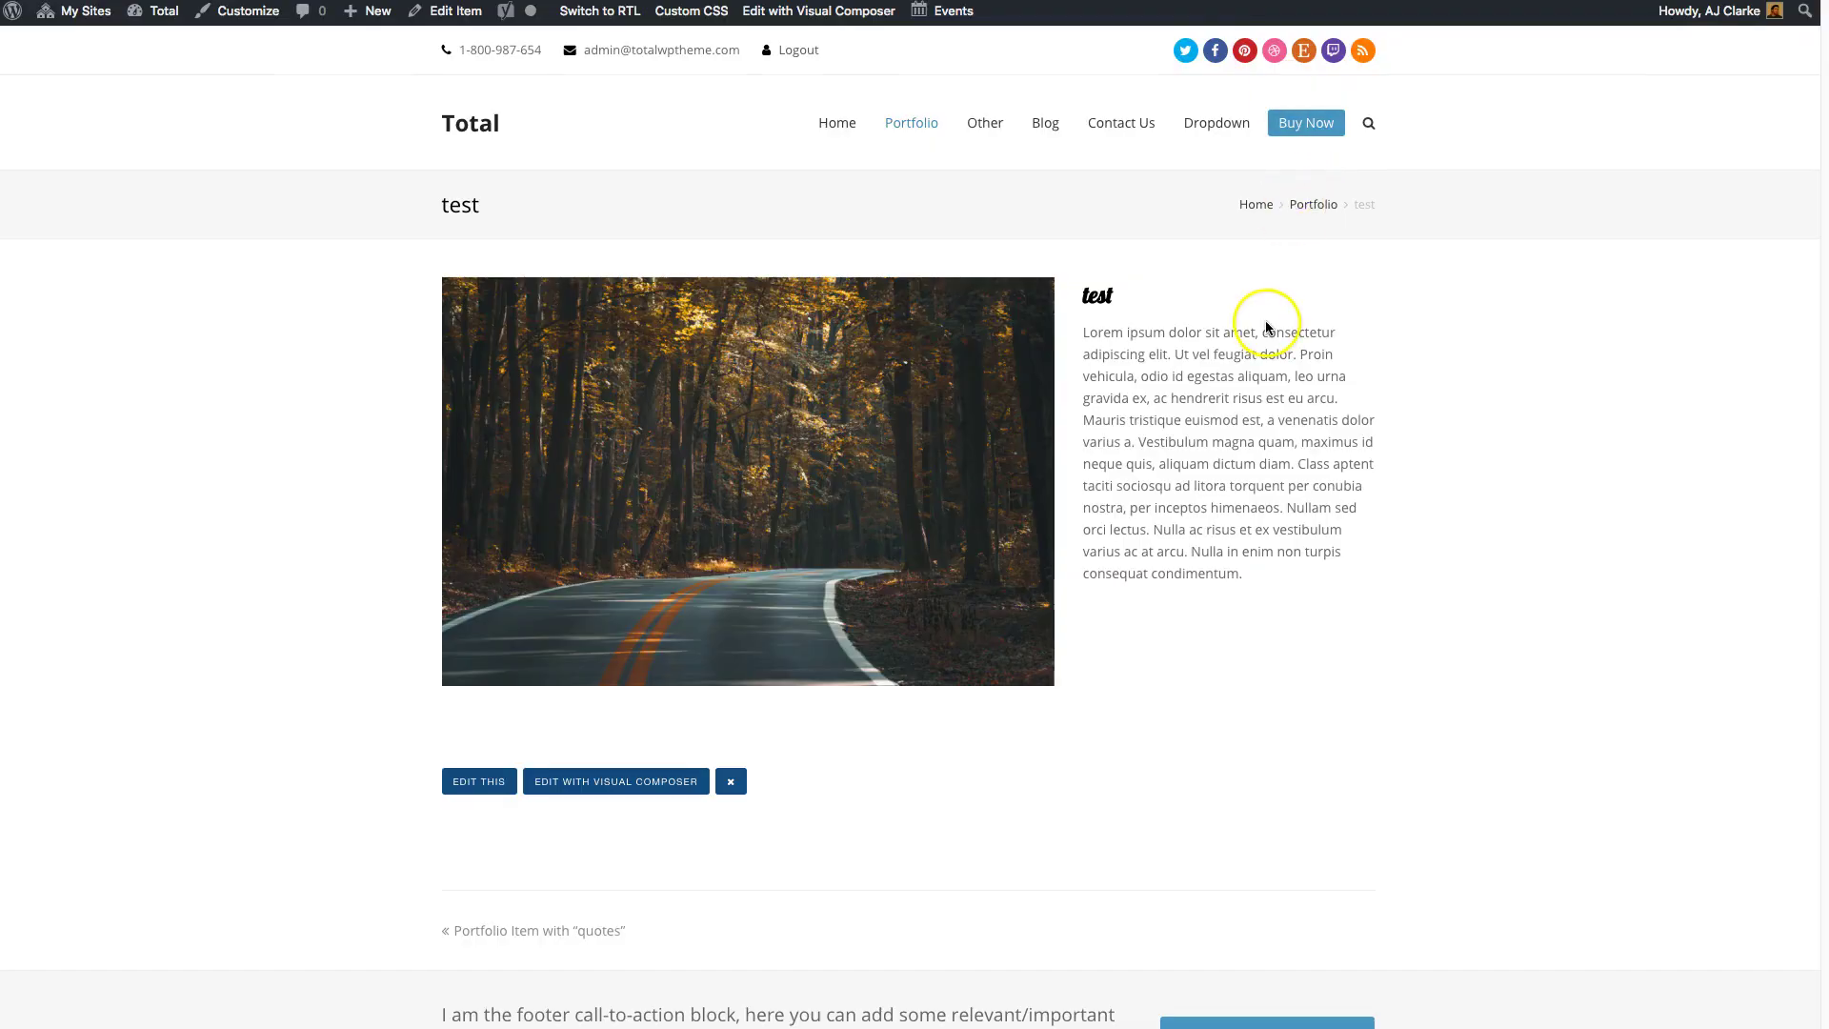
key("super+r")
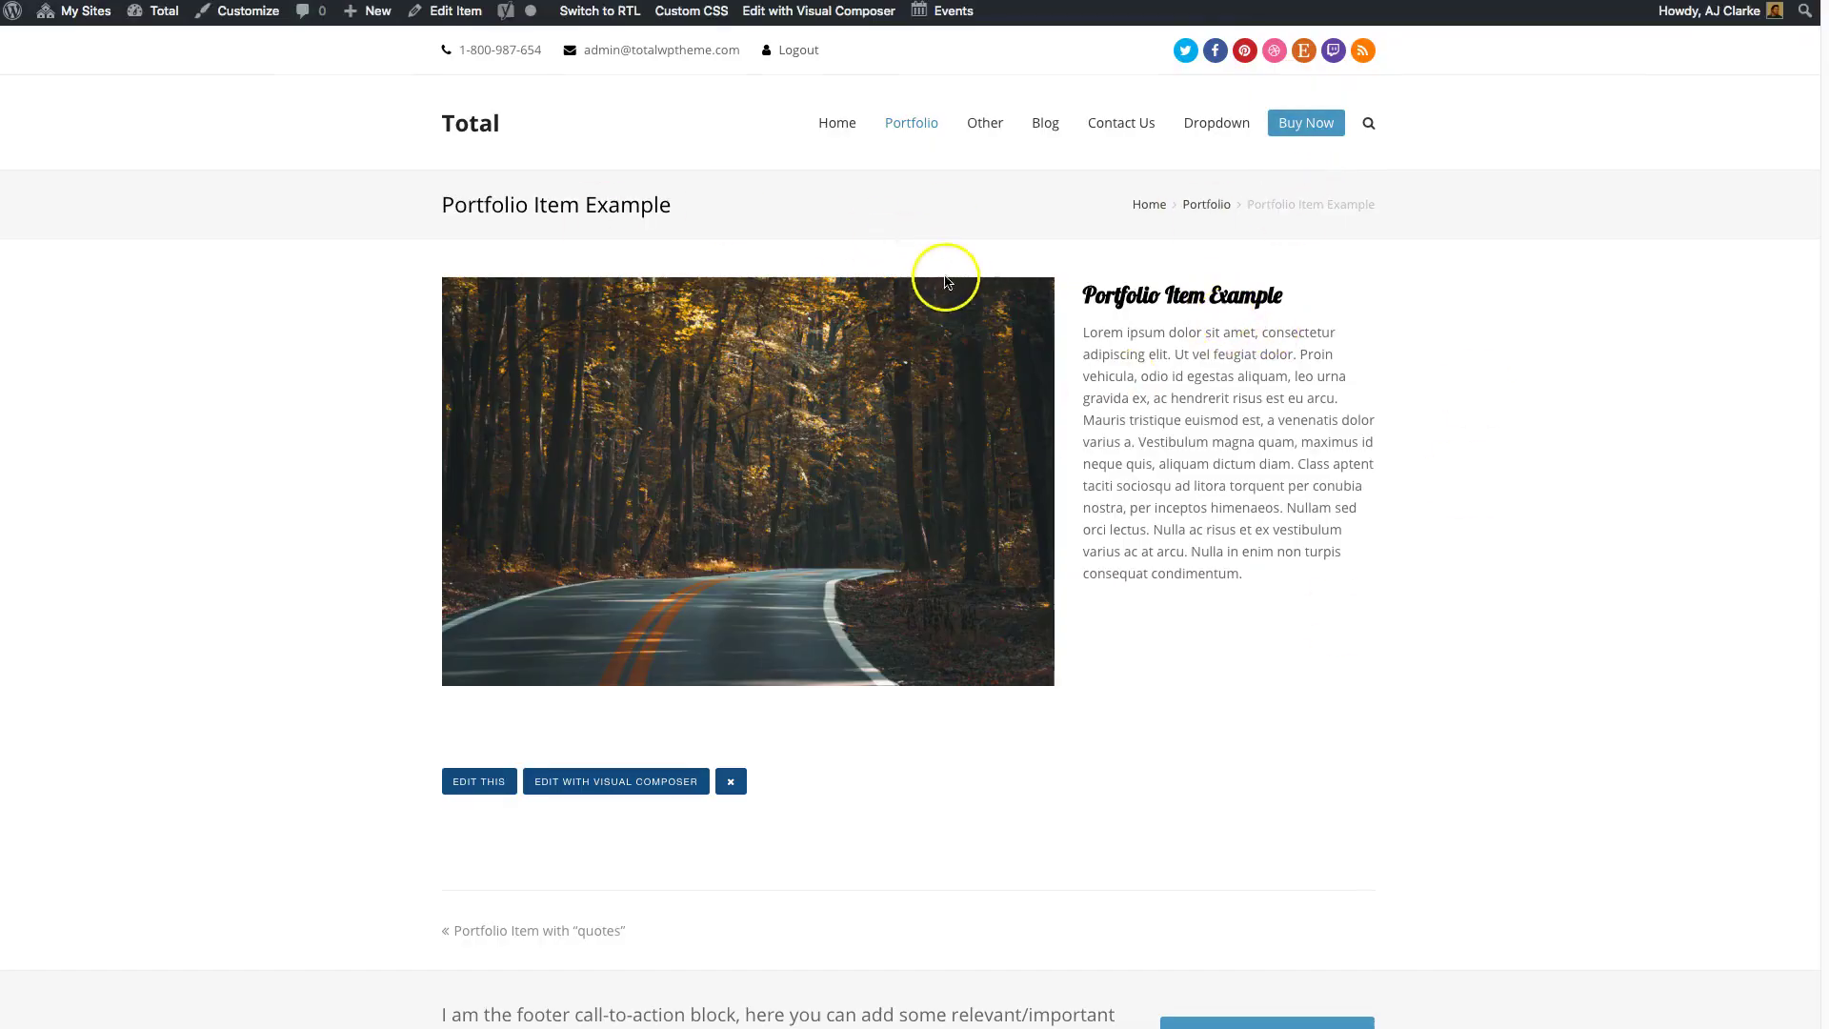
left_click(731, 783)
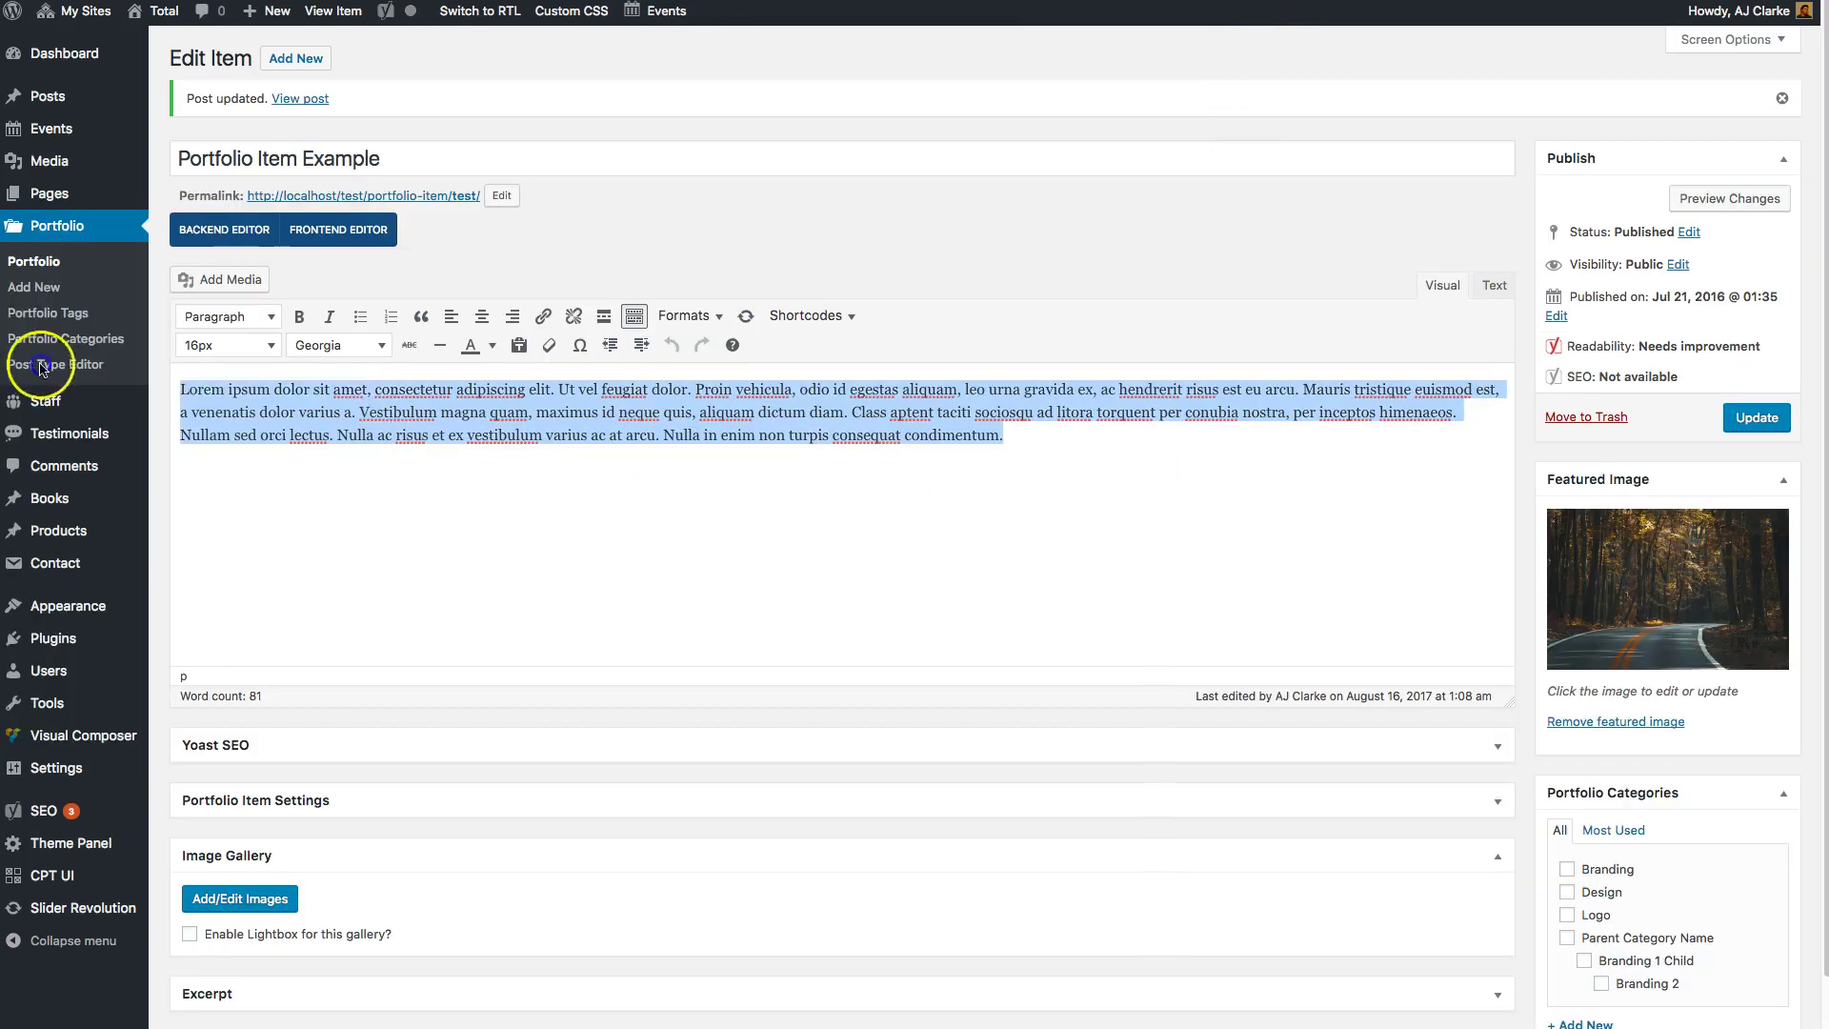
Step: Open the Books post type for editing in the CPT UI plugin
key("super+a")
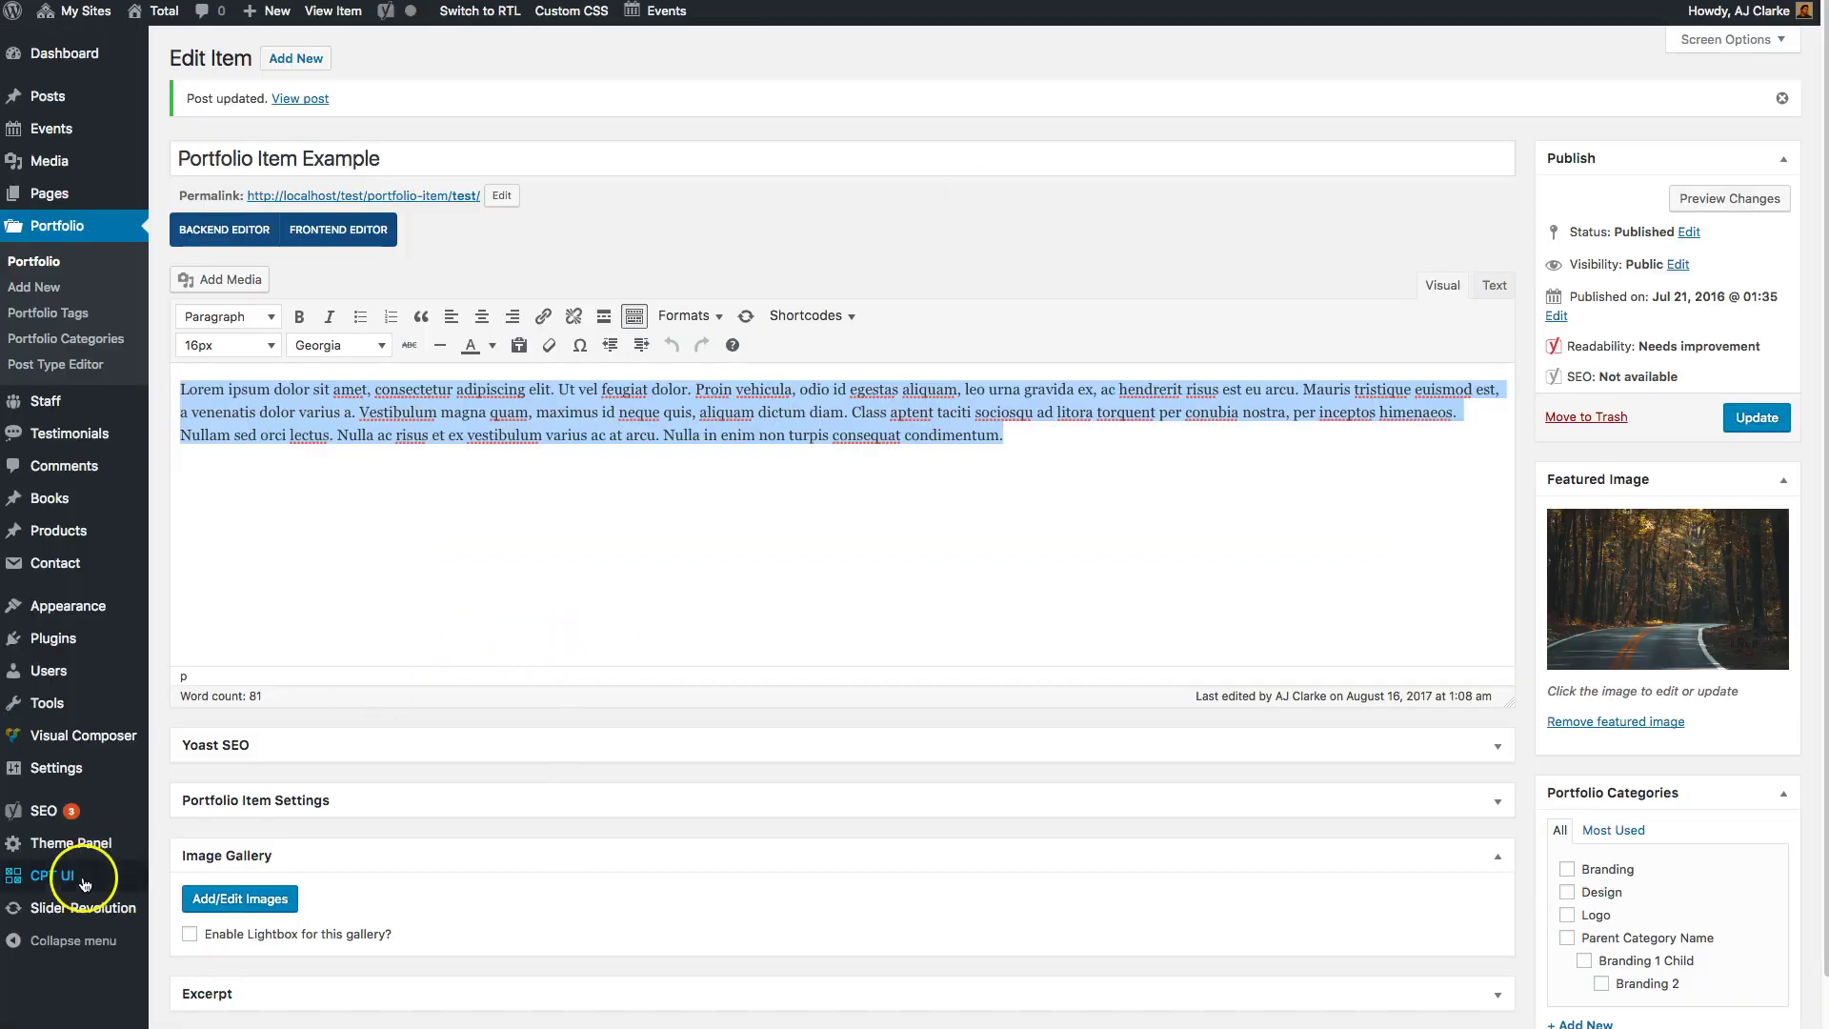
mouse_move(82, 884)
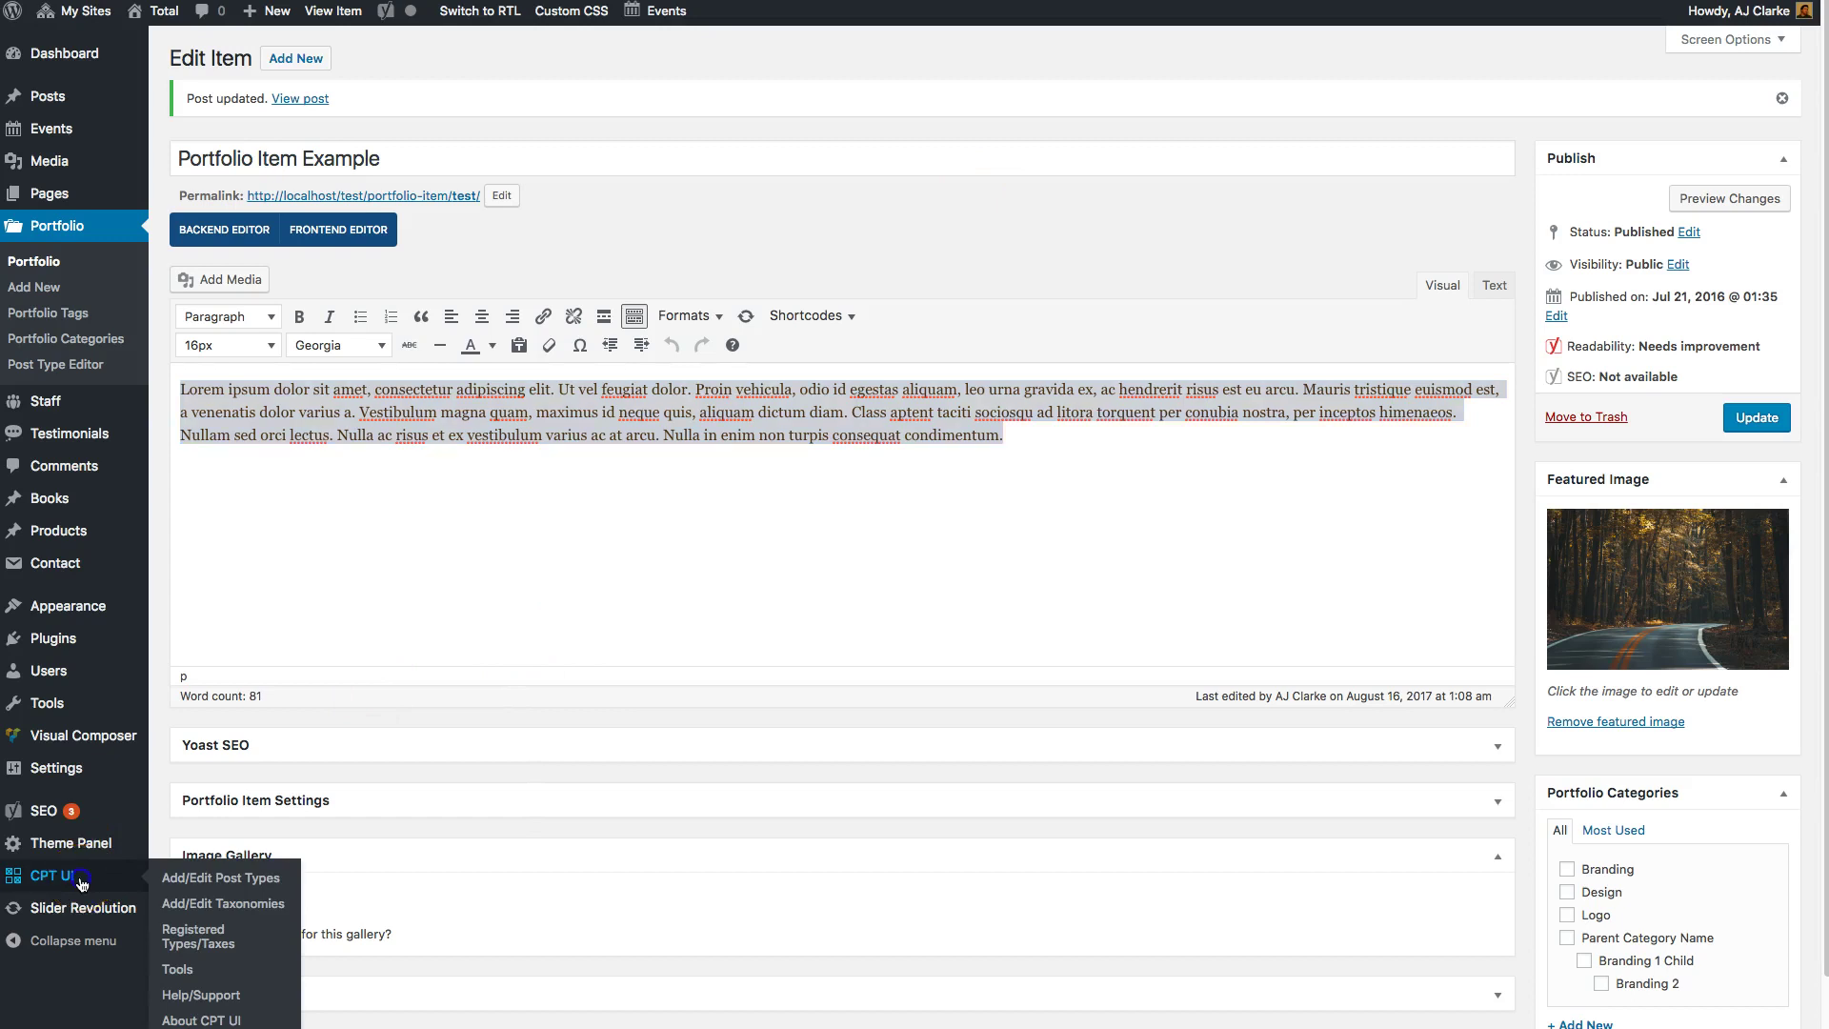
left_click(83, 884)
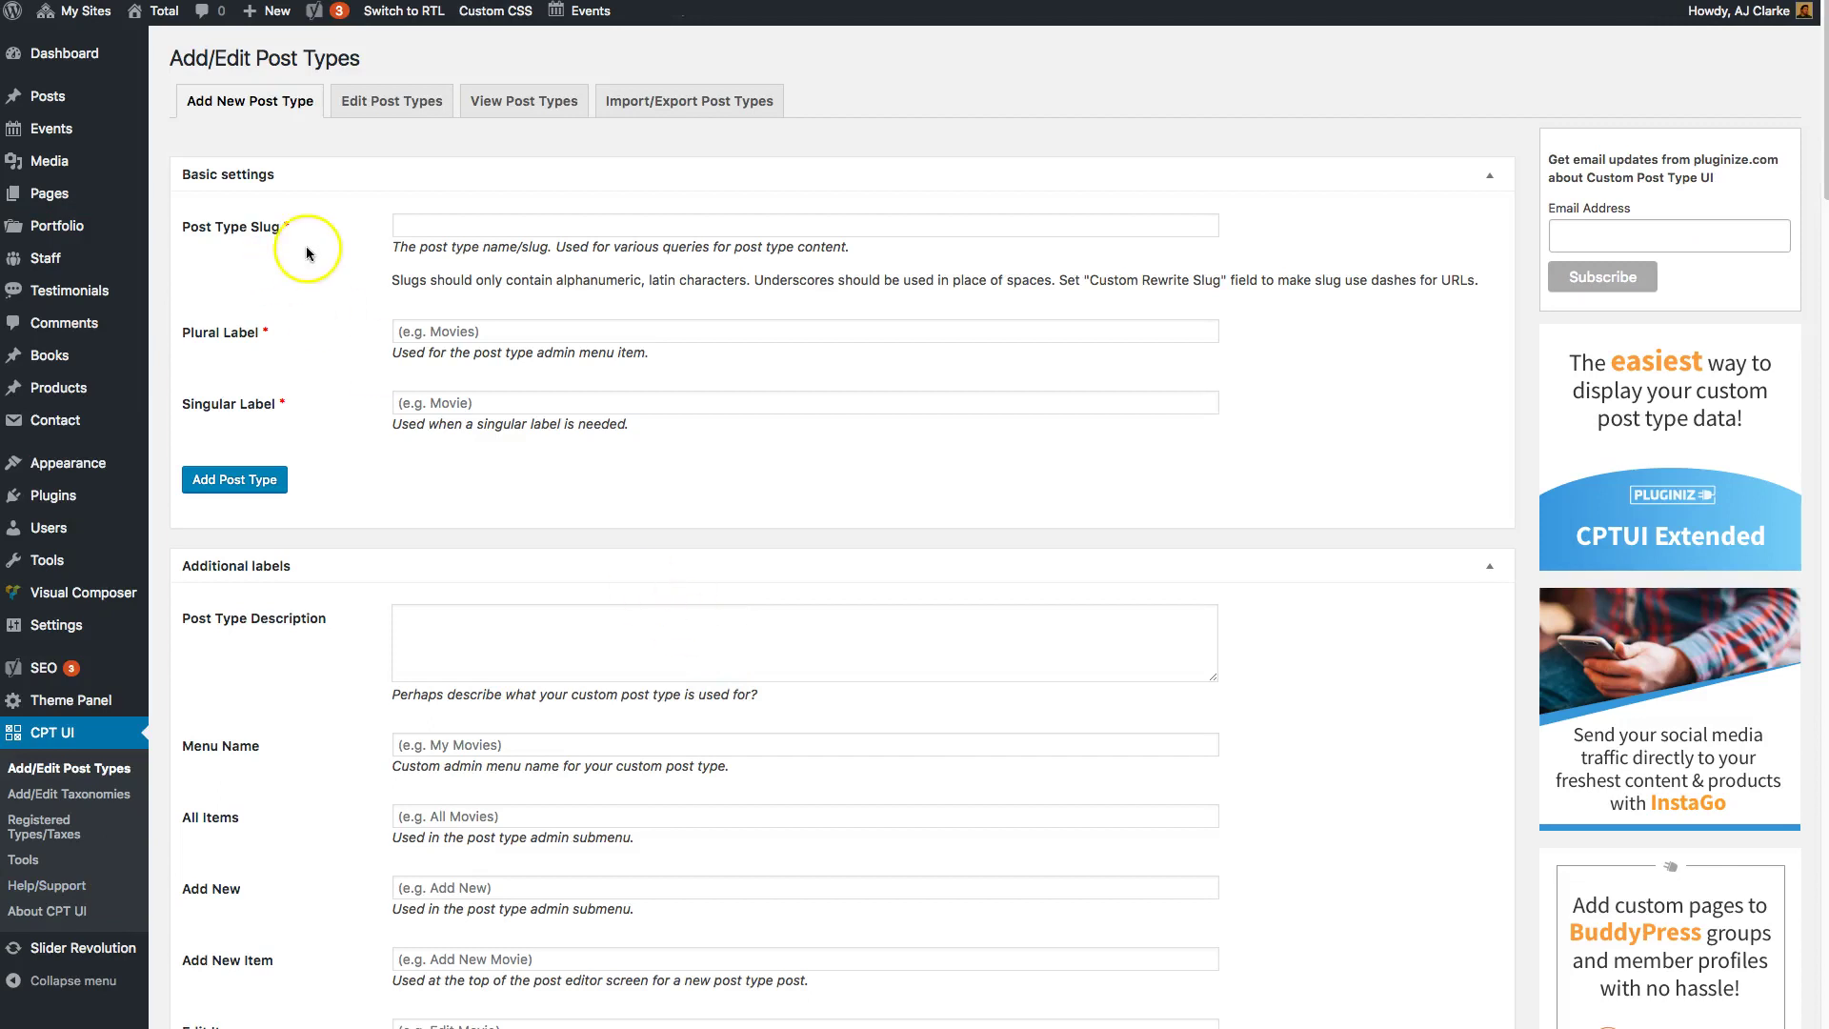
scroll(336, 319, "down", 2)
scroll(381, 238, "up", 2)
left_click(425, 102)
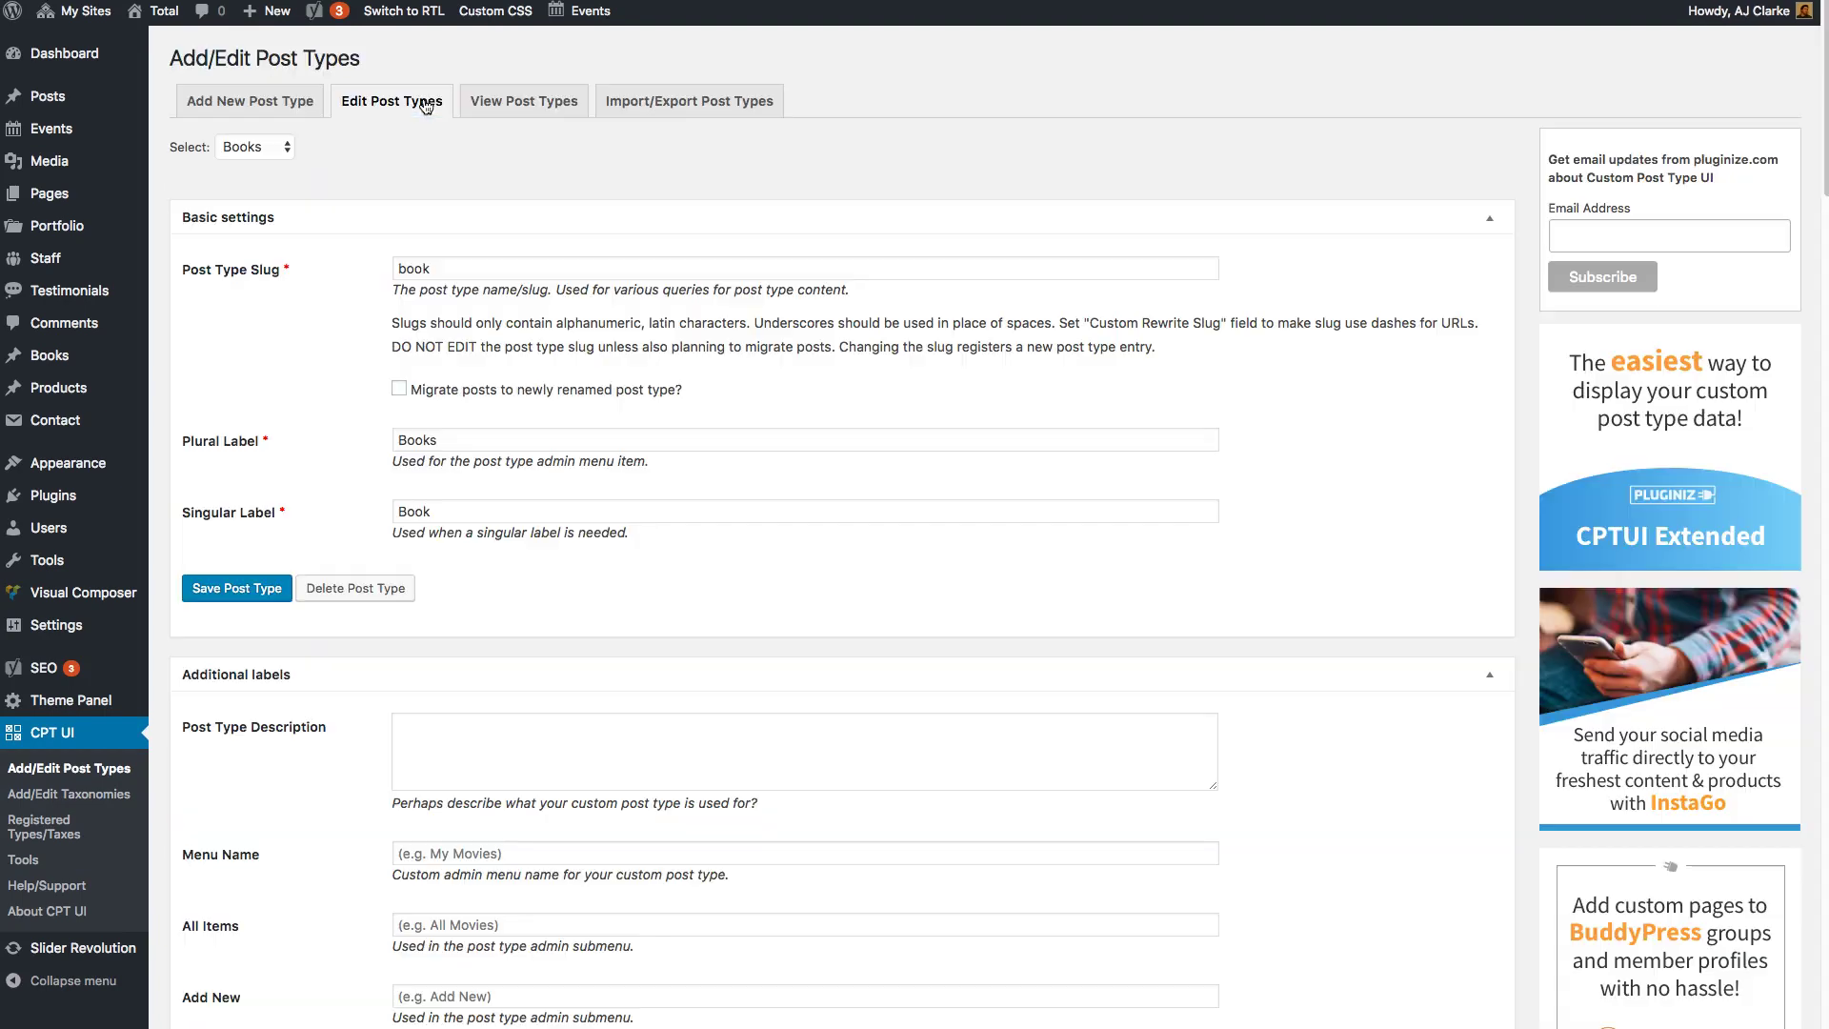
Step: Examine the Books post type's Total Theme settings and go to the Dynamic Singular Template ID field
scroll(419, 541, "down", 20)
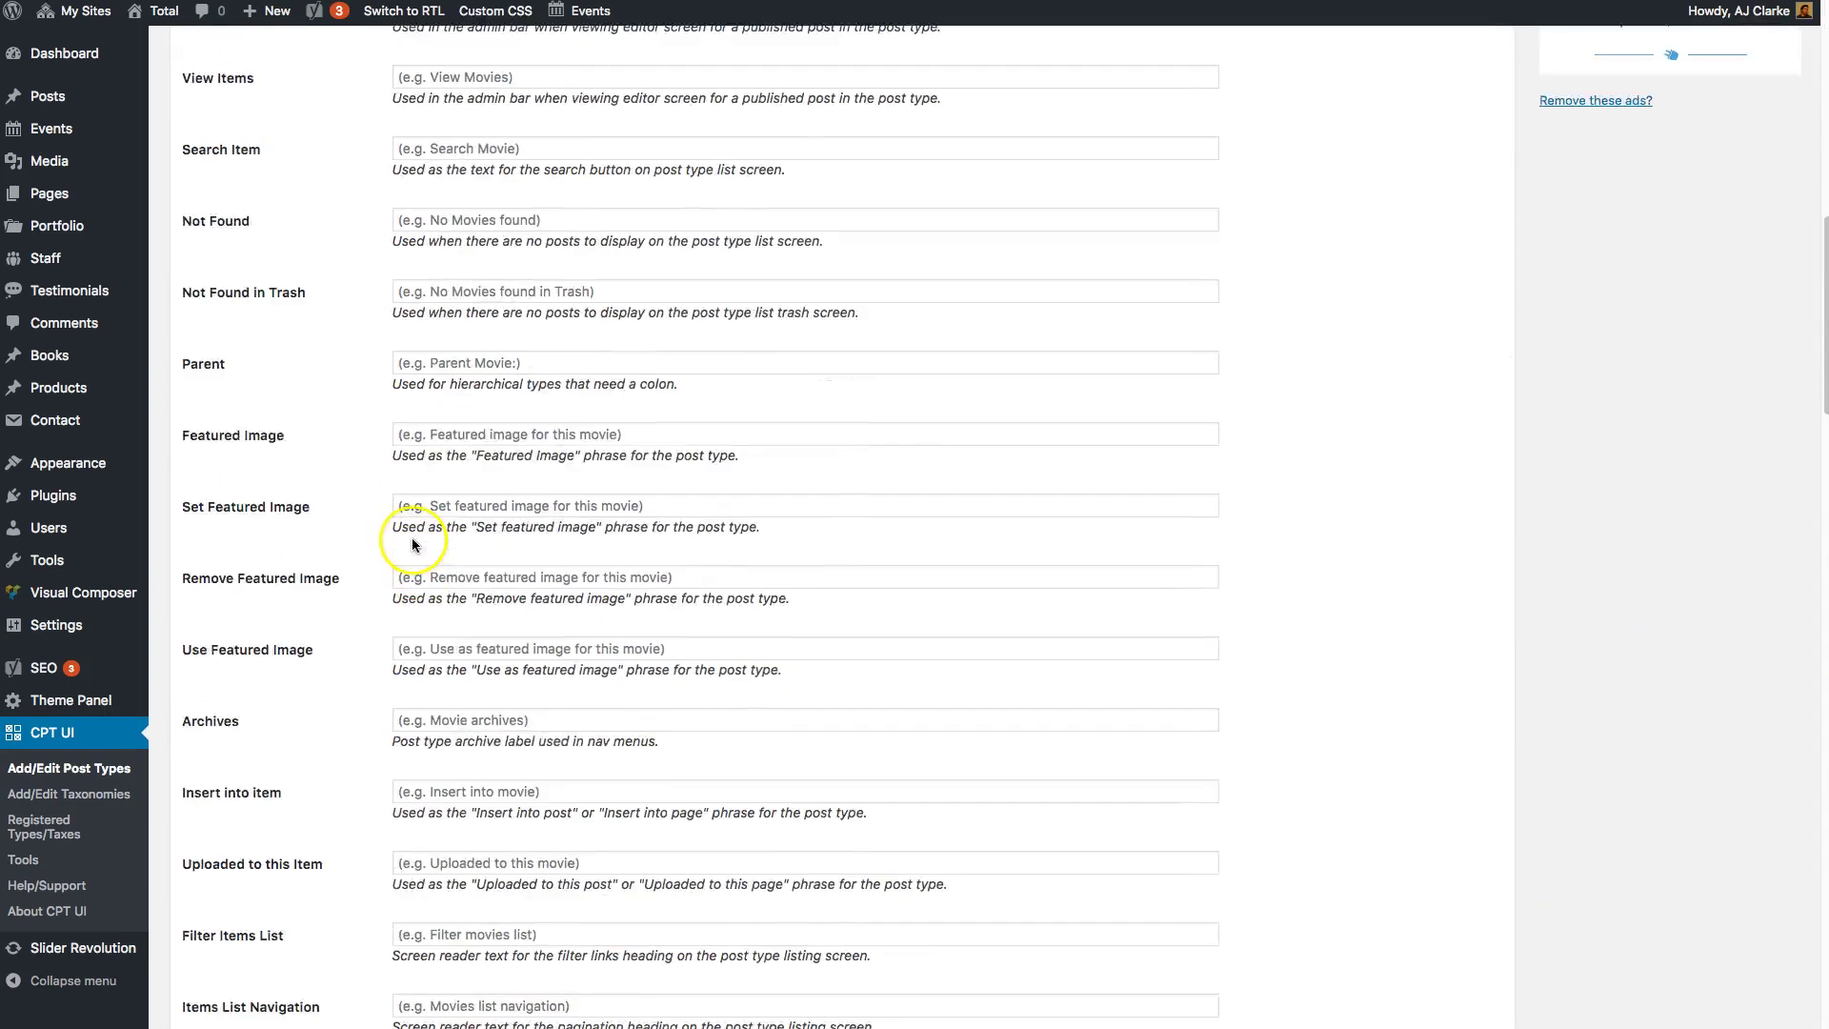
scroll(411, 537, "down", 20)
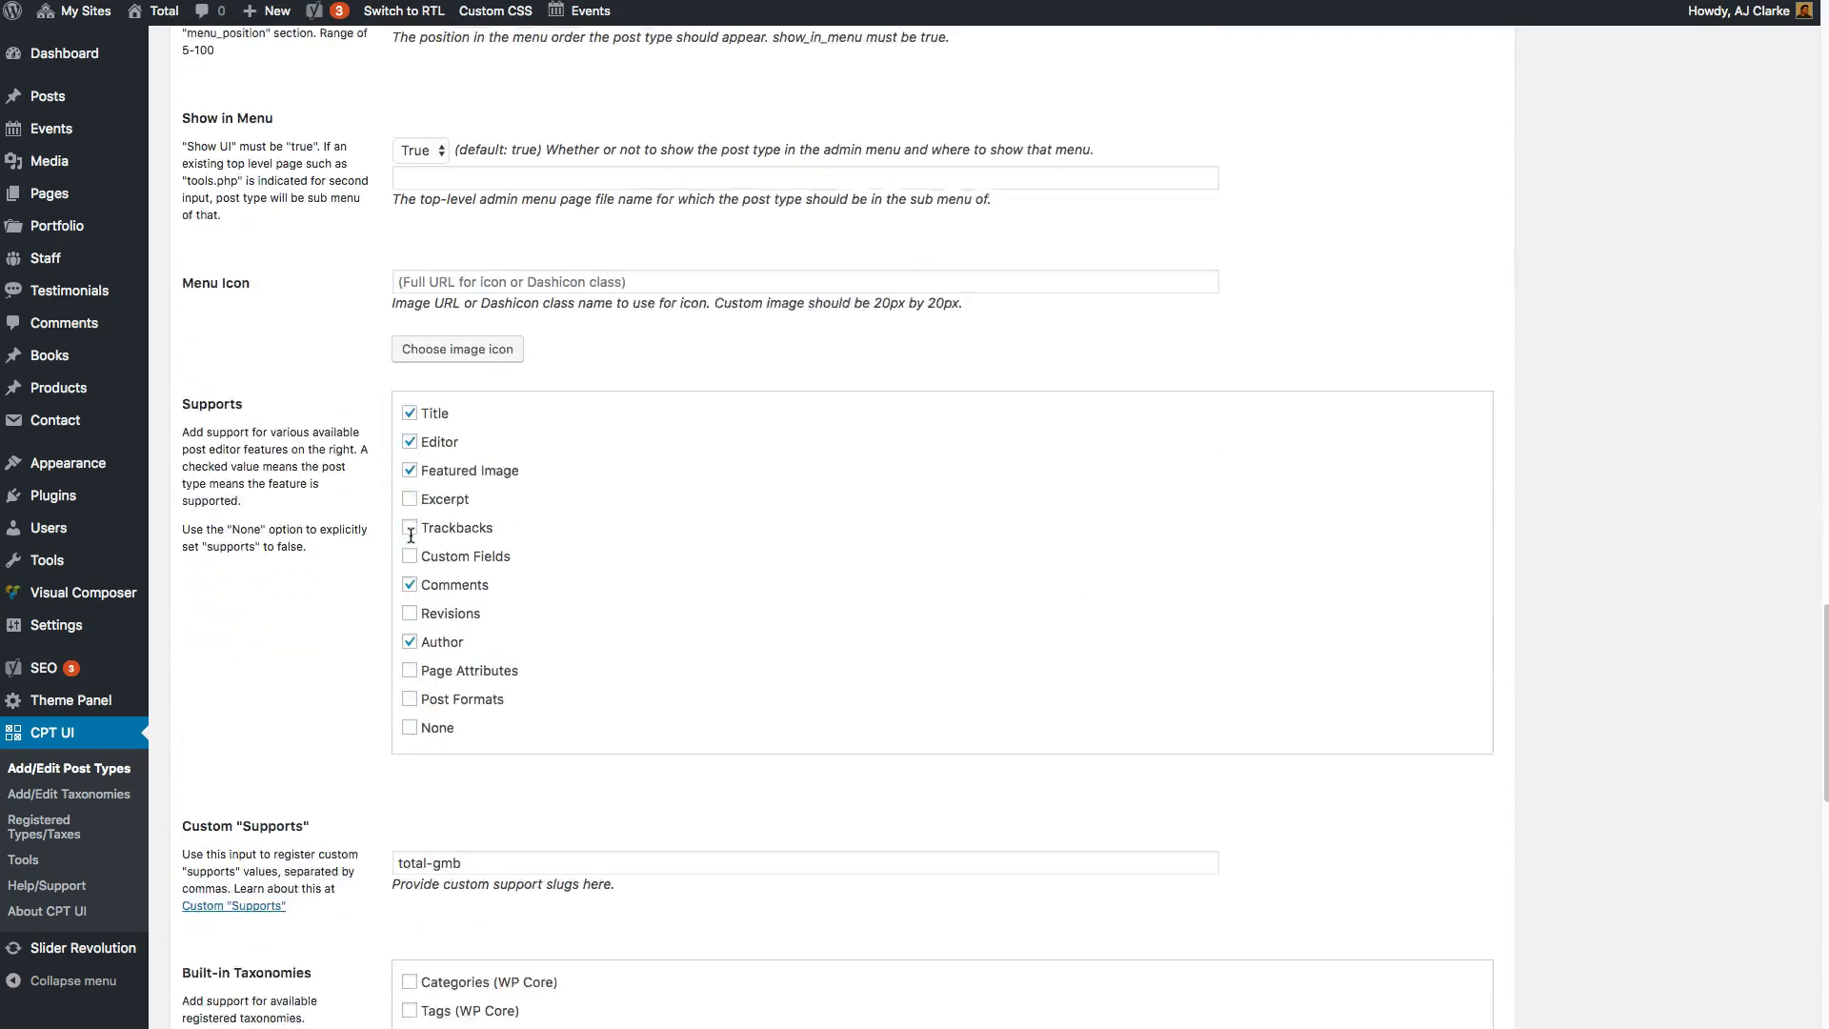
scroll(404, 540, "down", 10)
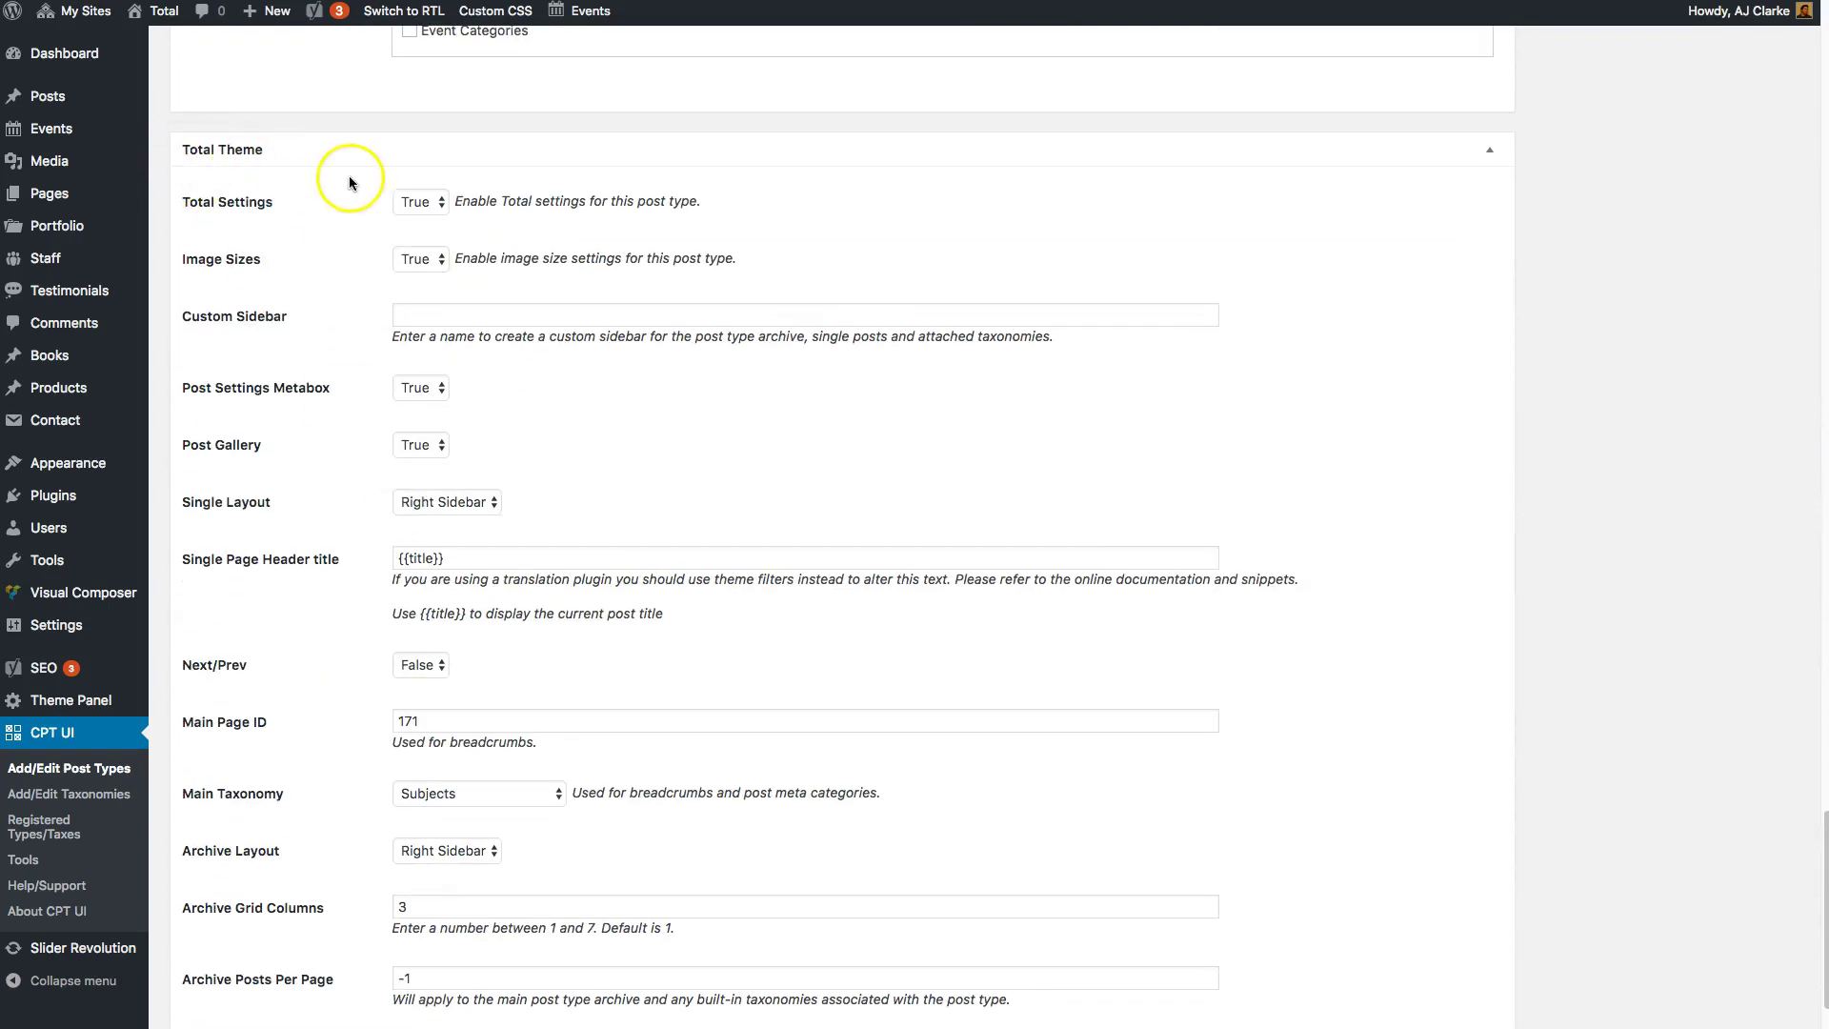
scroll(276, 583, "down", 5)
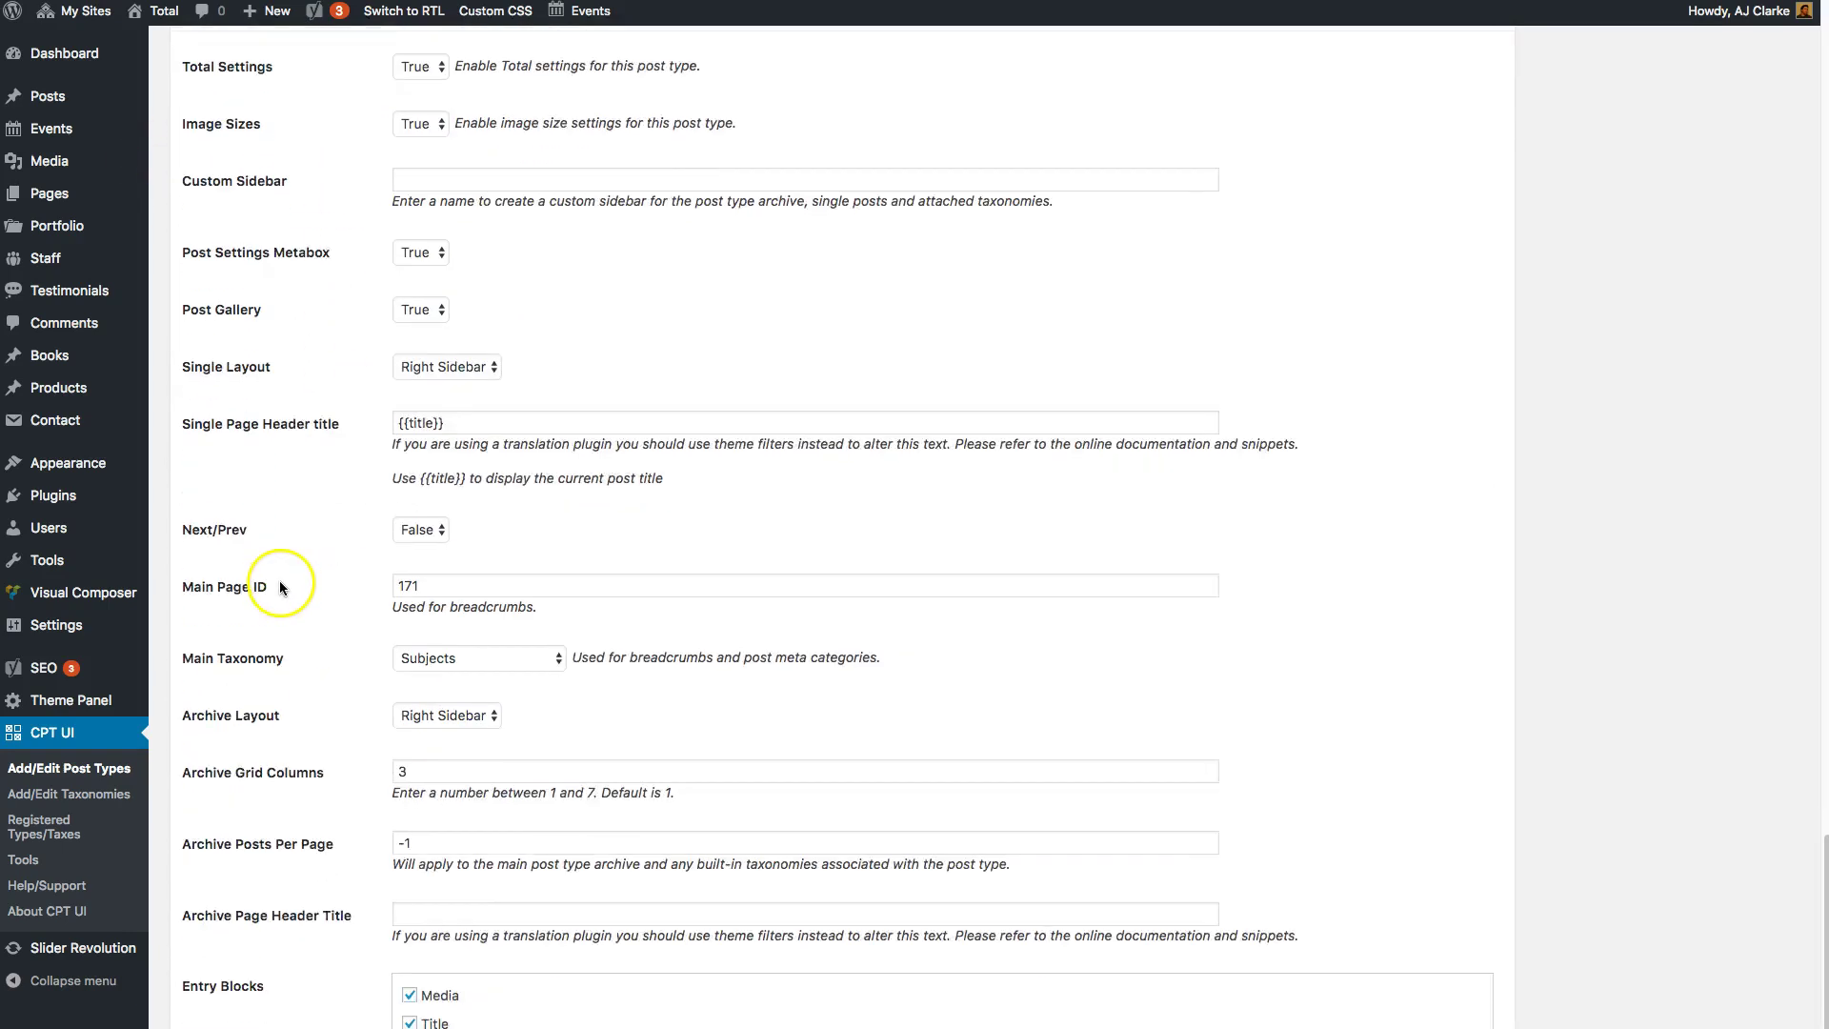
scroll(279, 592, "down", 1)
scroll(282, 459, "down", 5)
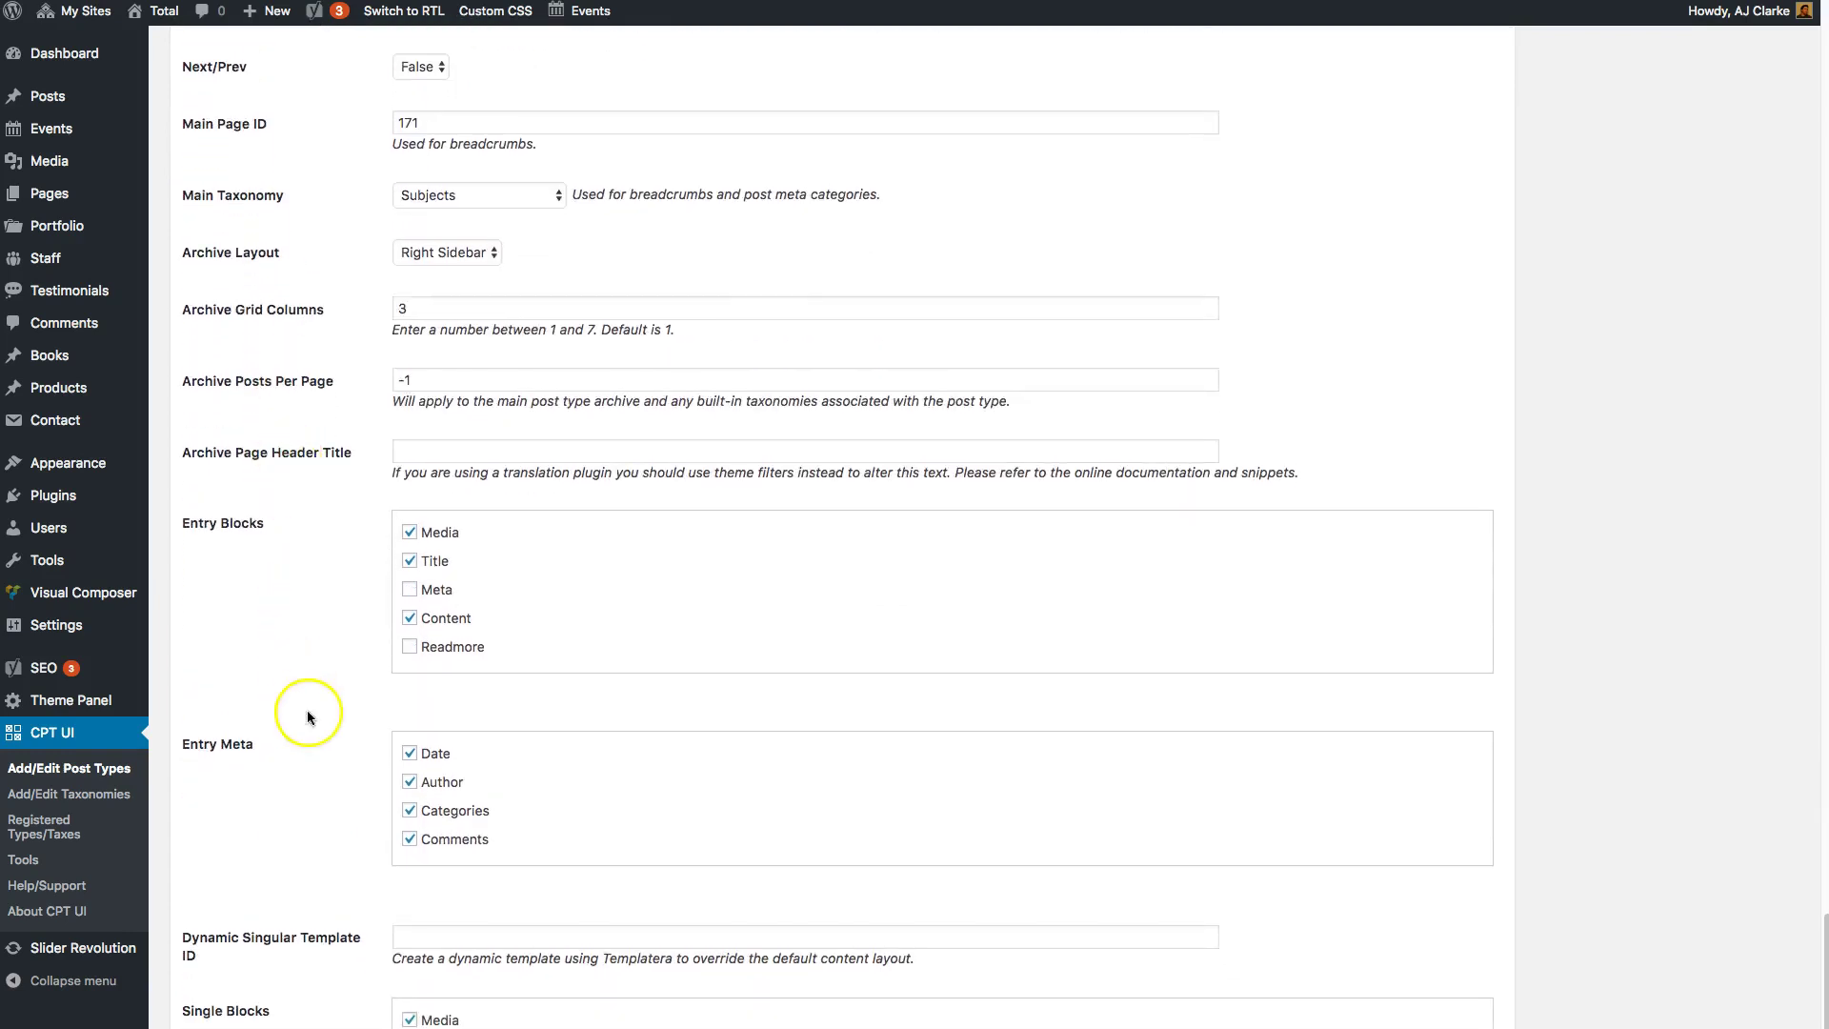
scroll(307, 710, "down", 8)
triple_click(190, 581)
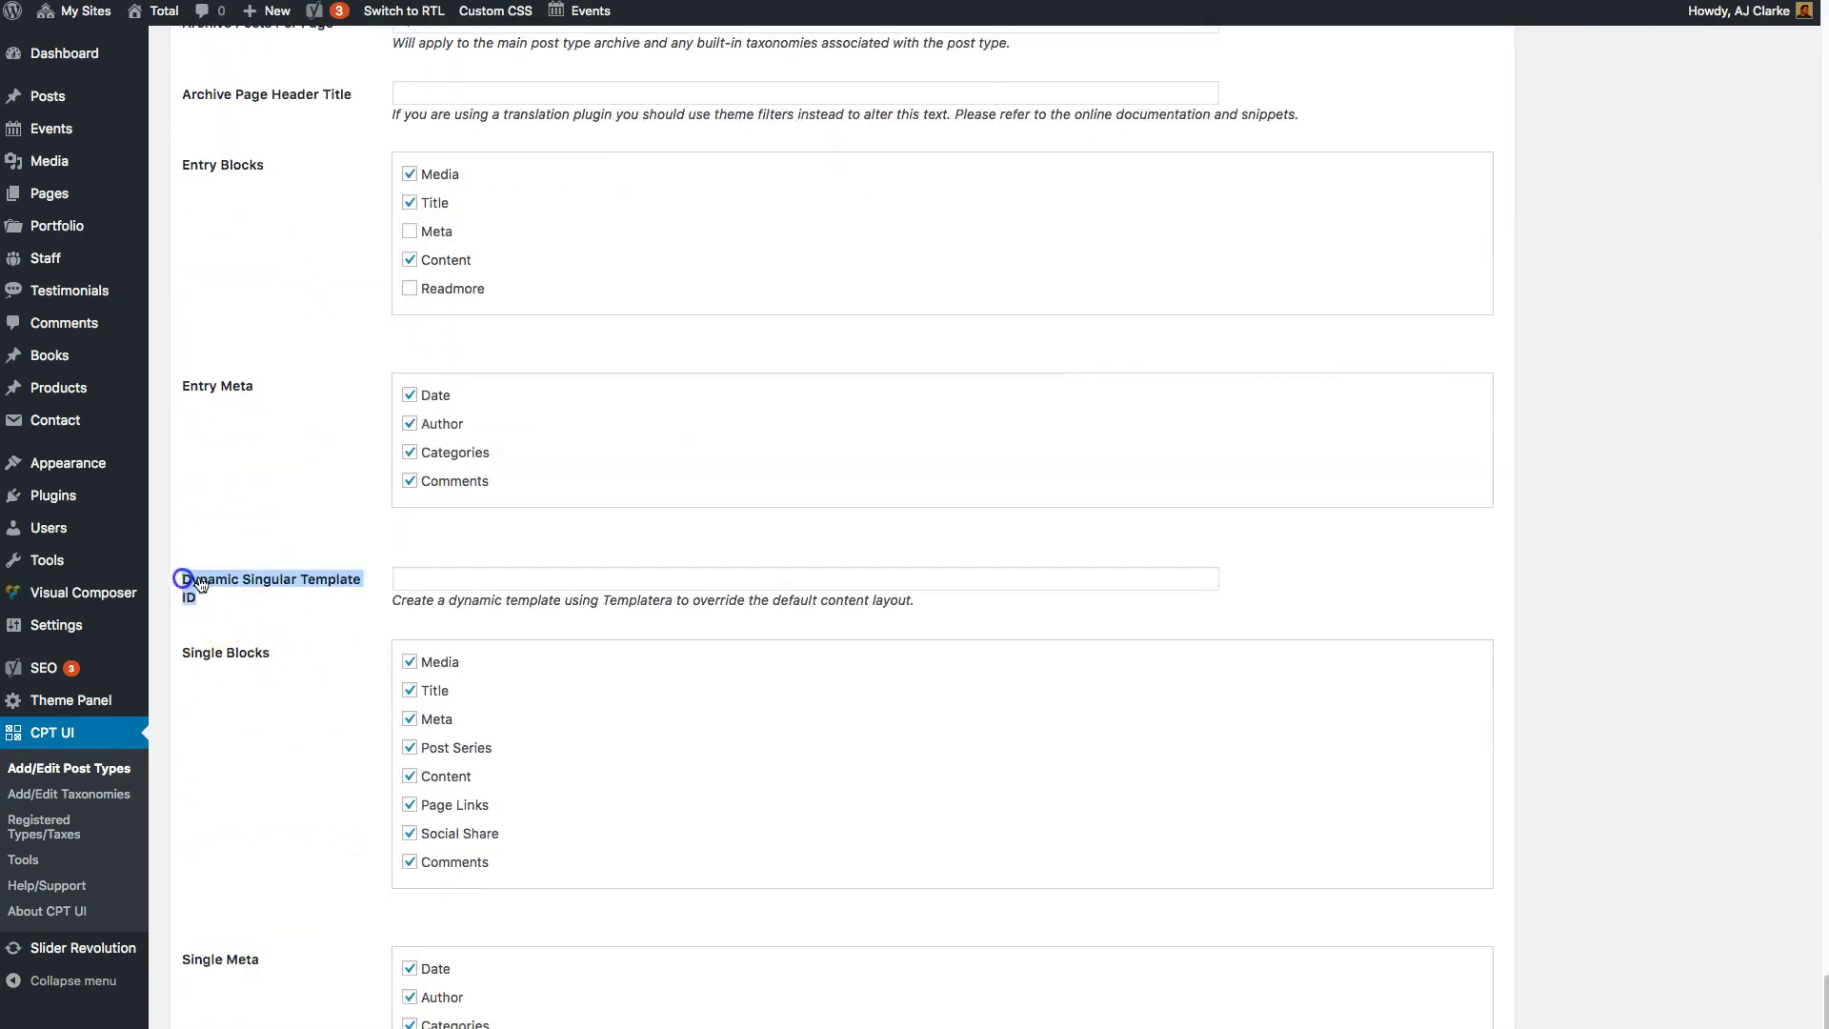
left_click(472, 584)
left_click(491, 583)
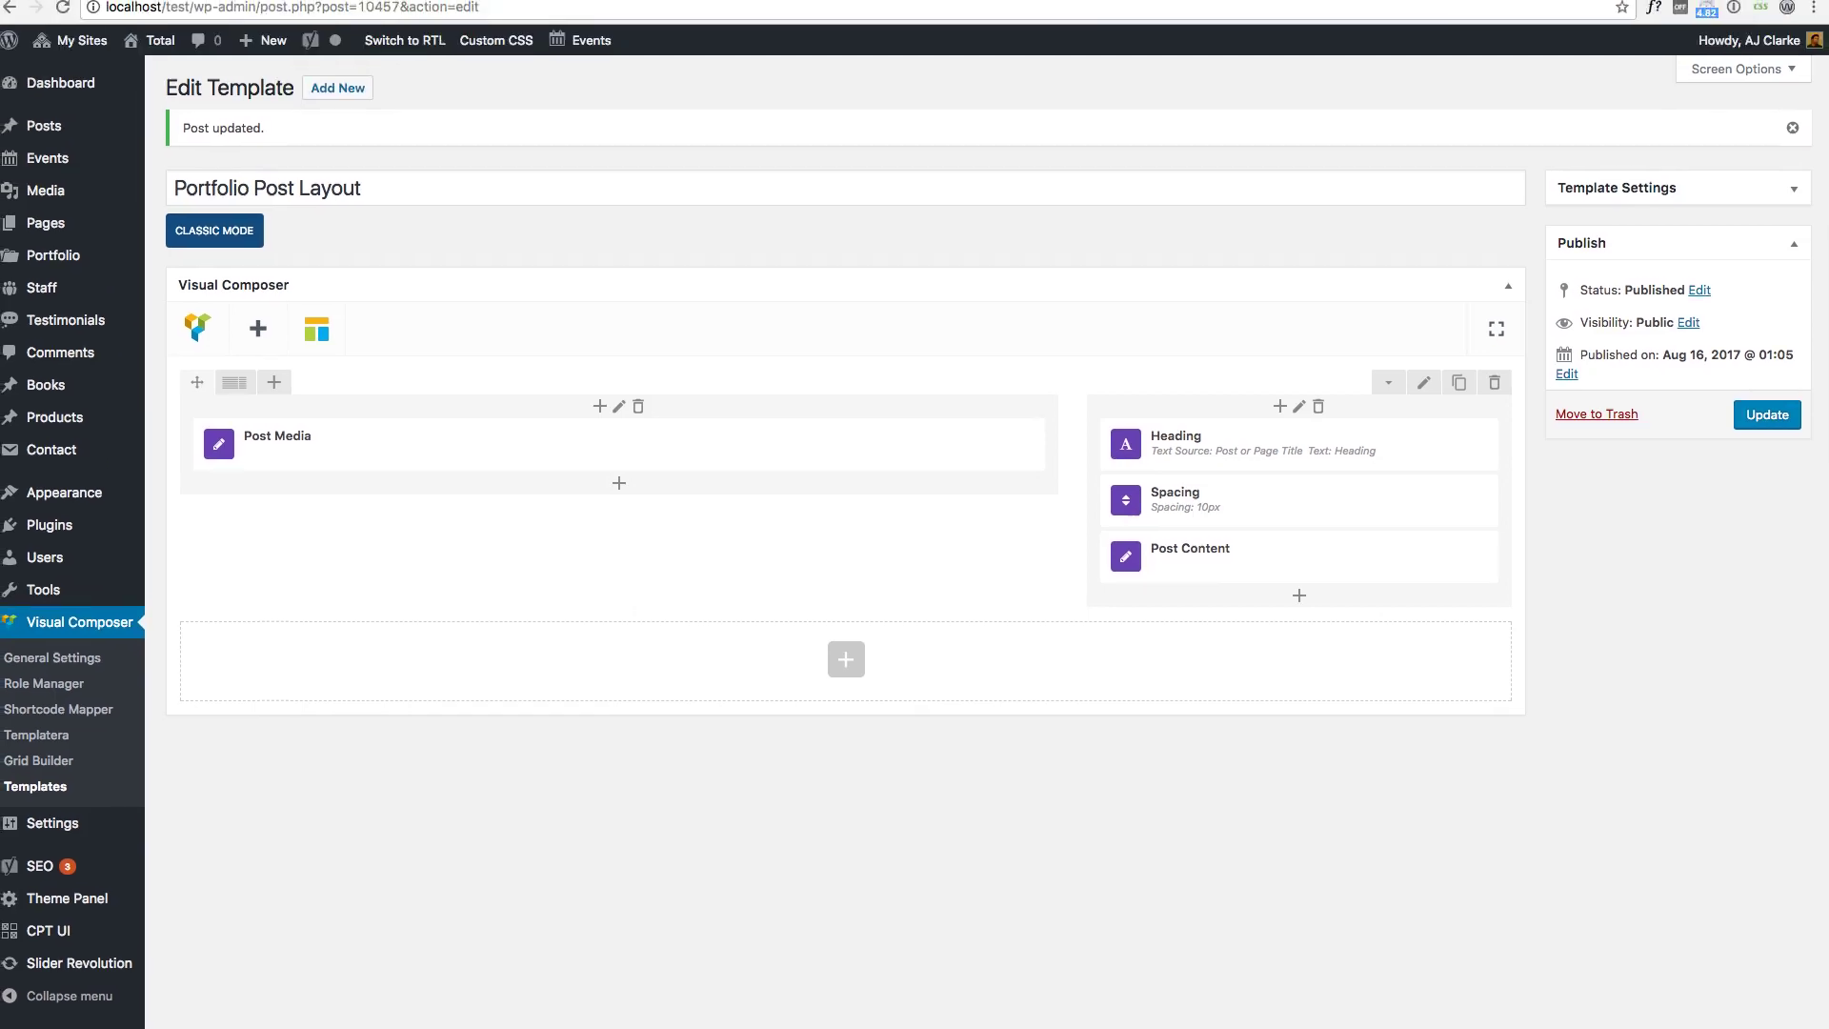
Step: Select the post ID 10457 in the edit address of the Portfolio Post Layout template
double_click(380, 13)
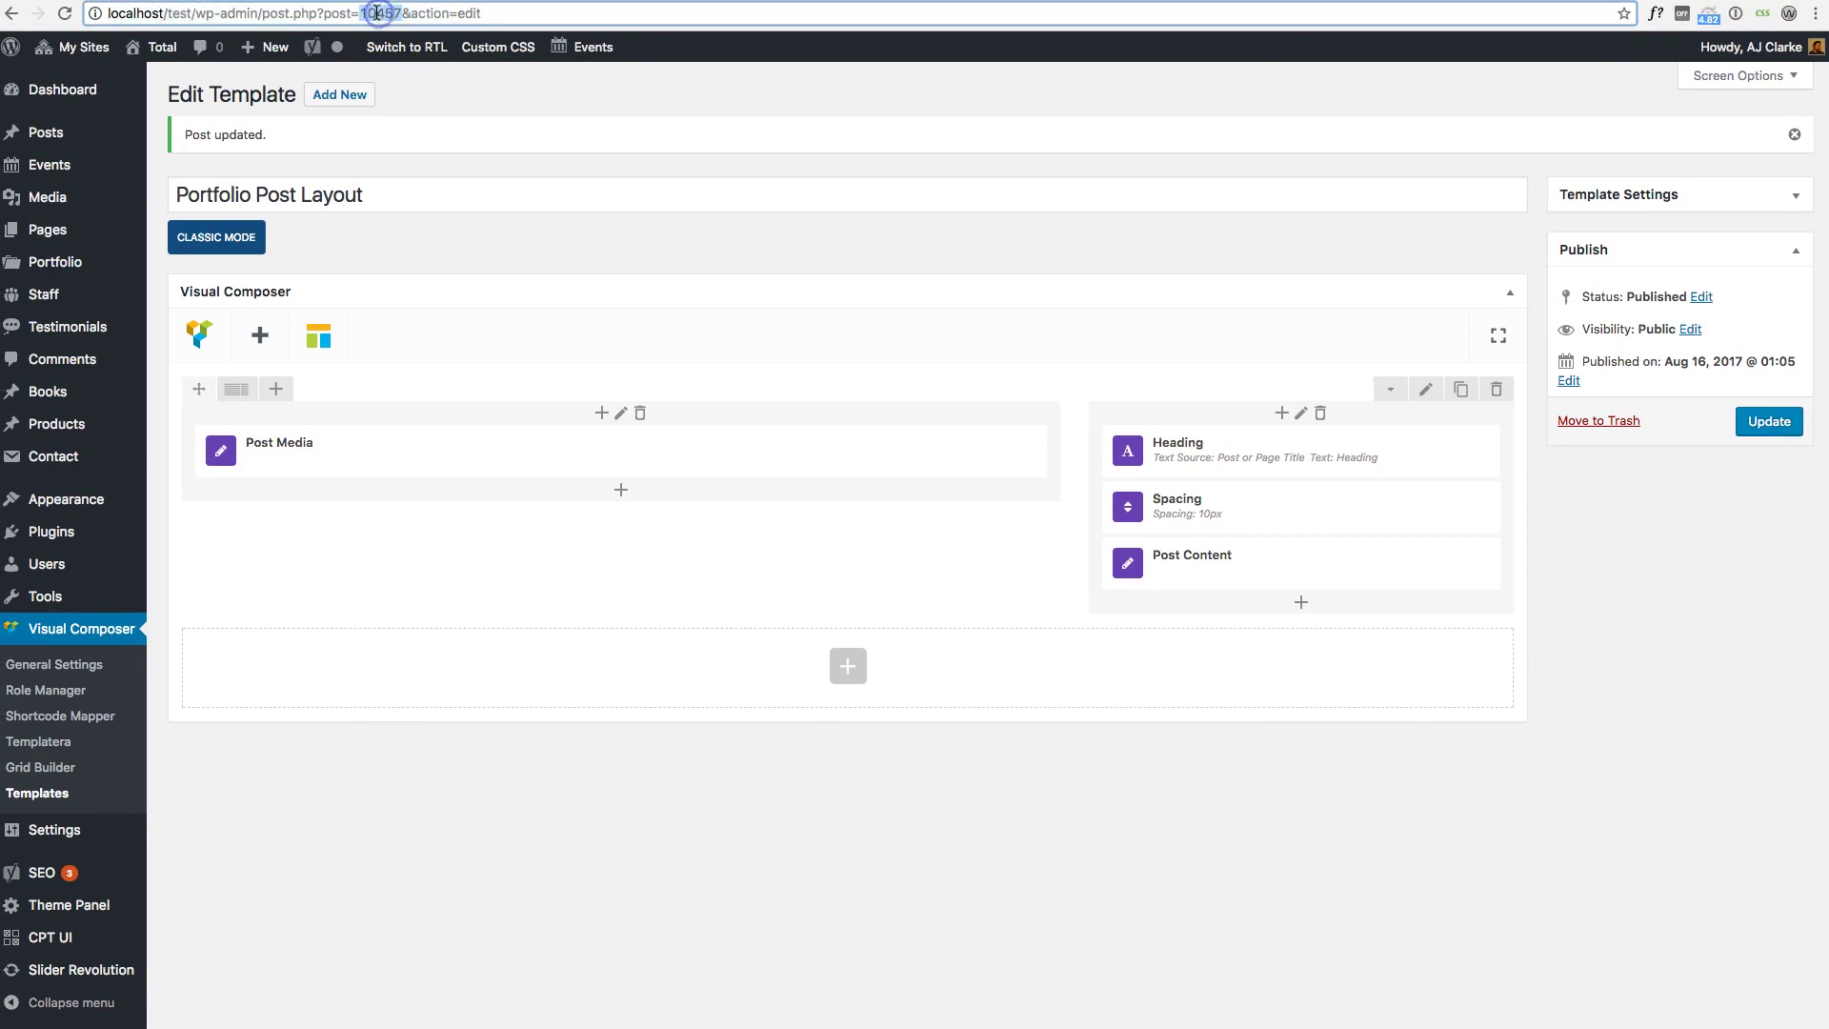